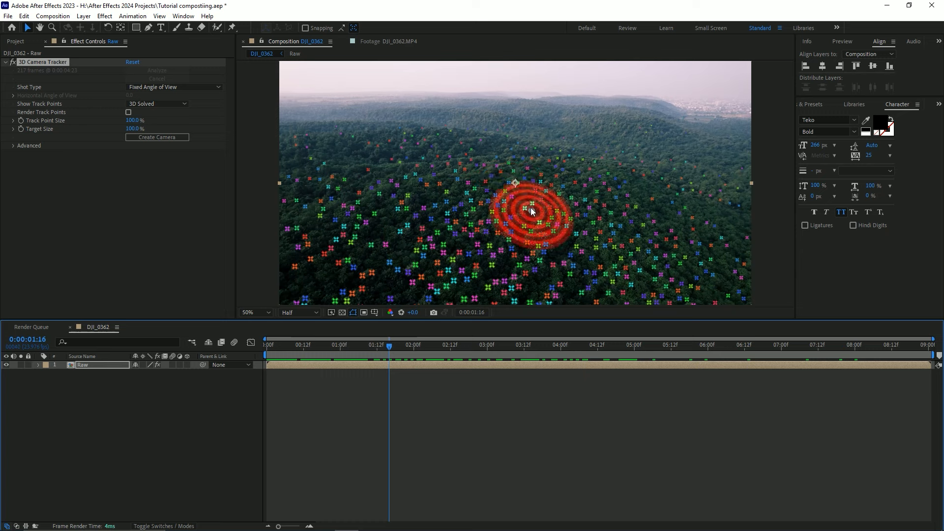
# - Select a cluster of track points on the forest near the middle of the frame and create a solid and camera from them
pyautogui.moveTo(532, 213); pyautogui.dragTo(559, 166)
pyautogui.moveTo(488, 162)
pyautogui.mouseDown()
pyautogui.moveTo(446, 206)
pyautogui.moveTo(547, 213)
pyautogui.moveTo(539, 209)
pyautogui.mouseUp()
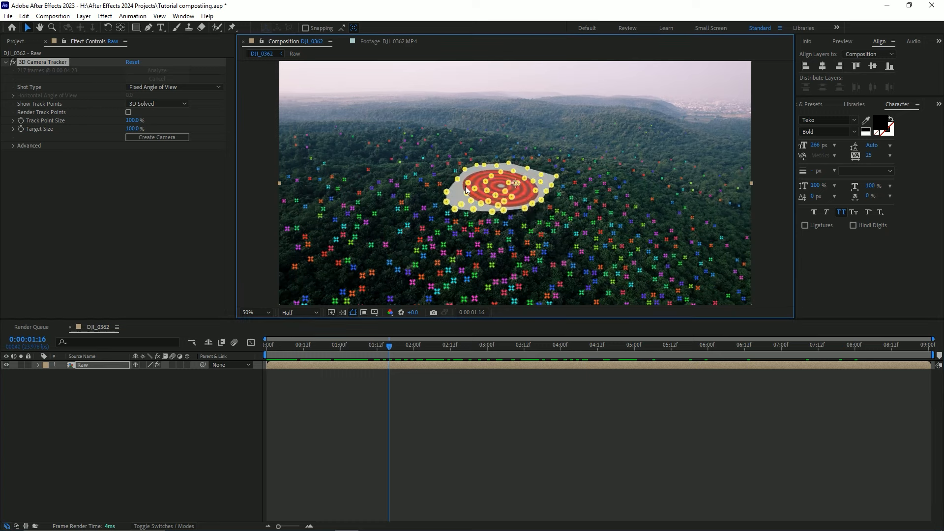
pyautogui.rightClick(495, 182)
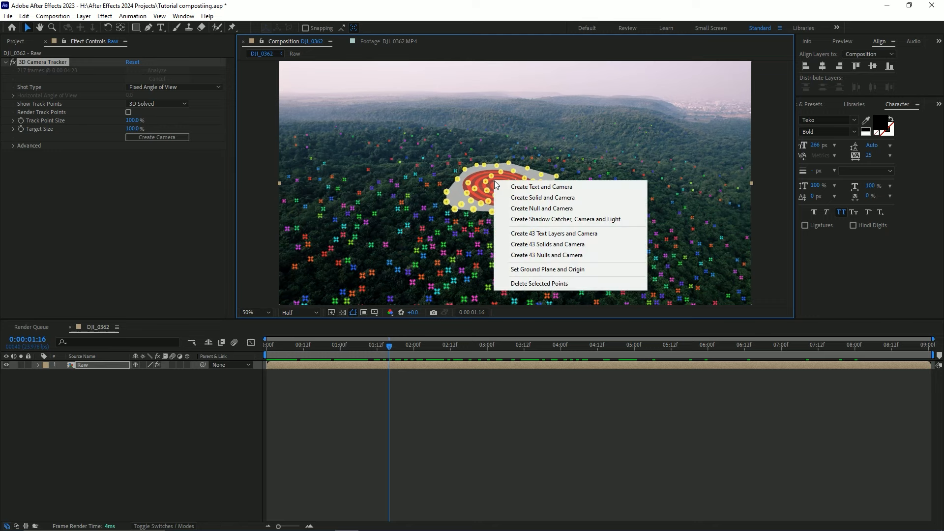
pyautogui.click(545, 199)
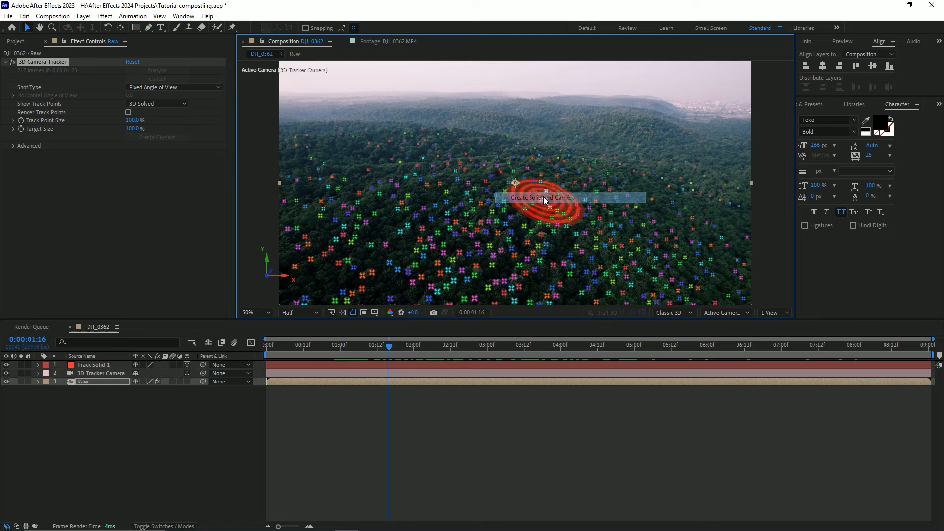
pyautogui.click(109, 429)
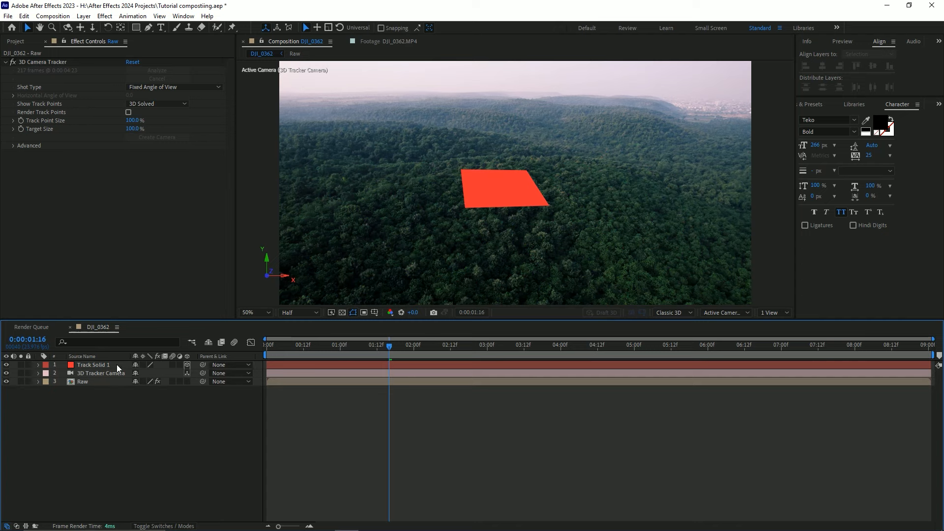
# - Preview from the first frame how the track solid sticks to the forest footage
pyautogui.click(95, 365)
pyautogui.moveTo(288, 340); pyautogui.dragTo(221, 411)
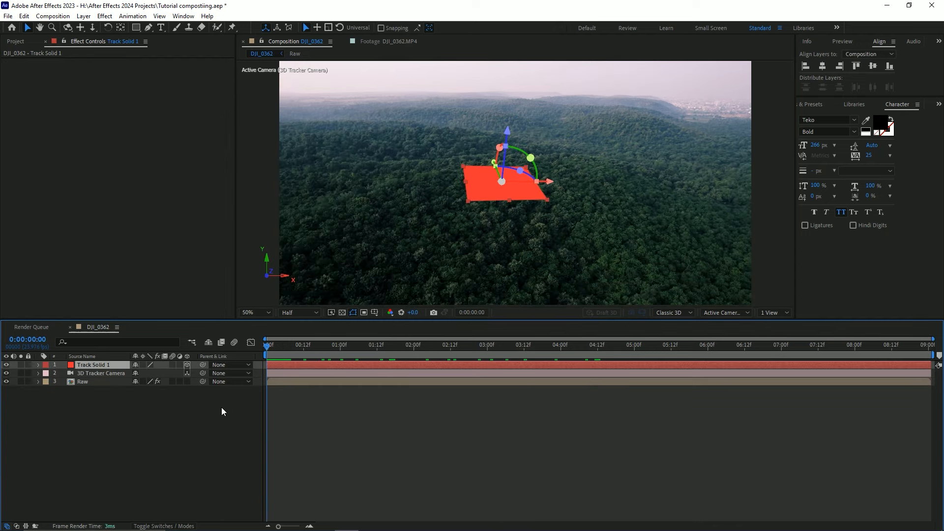
pyautogui.click(221, 411)
pyautogui.moveTo(277, 348); pyautogui.dragTo(248, 394)
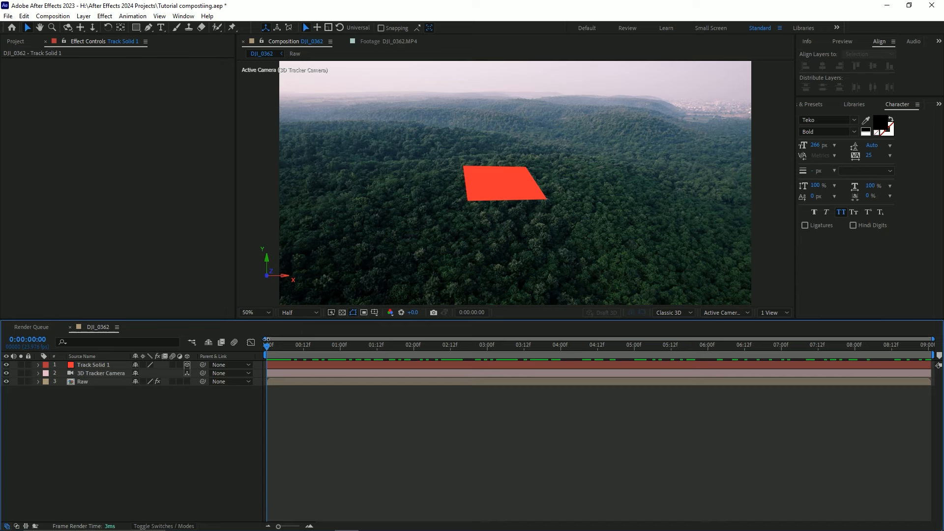
pyautogui.moveTo(266, 342); pyautogui.dragTo(232, 392)
pyautogui.click(99, 373)
pyautogui.click(101, 367)
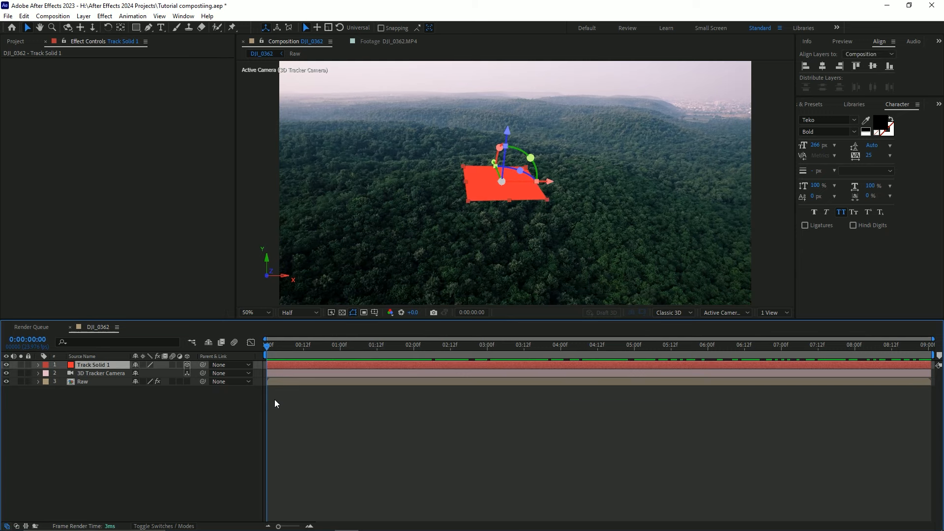
pyautogui.click(219, 436)
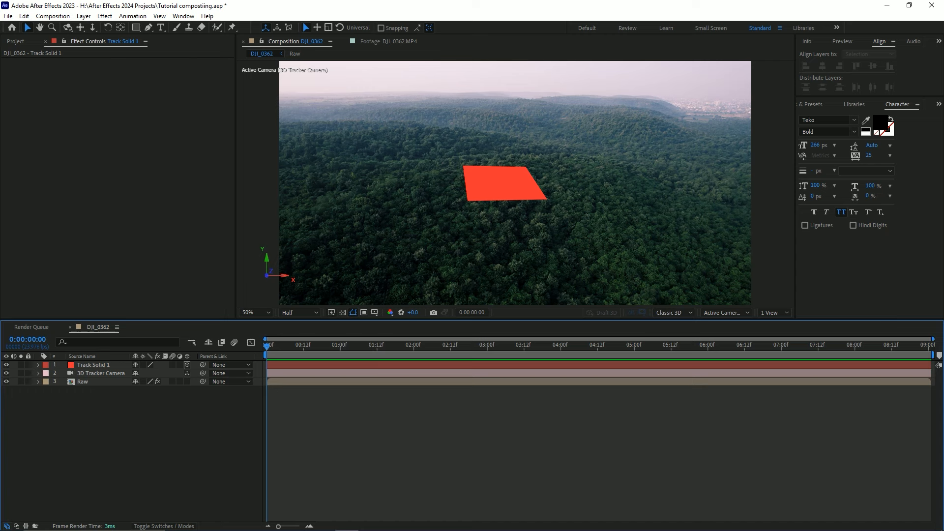
# - Switch to Blender, delete the default camera, cube and light, and widen the tool shelf to reveal the AE2Blend options
pyautogui.moveTo(317, 527)
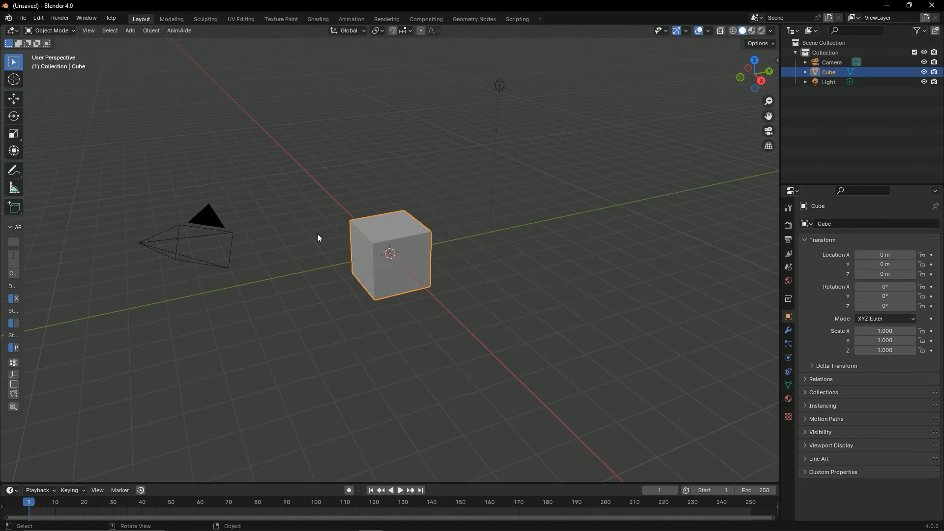
pyautogui.scroll(-4, 316, 241)
pyautogui.press('a')
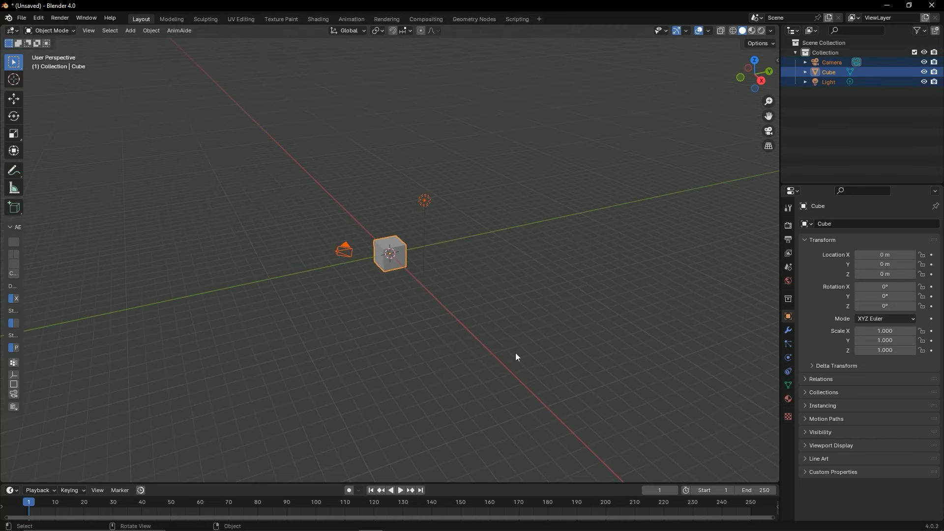
pyautogui.press('Delete')
pyautogui.moveTo(421, 320)
pyautogui.mouseDown(button='middle')
pyautogui.moveTo(430, 301)
pyautogui.moveTo(418, 326)
pyautogui.moveTo(431, 338)
pyautogui.moveTo(423, 328)
pyautogui.mouseUp(button='middle')
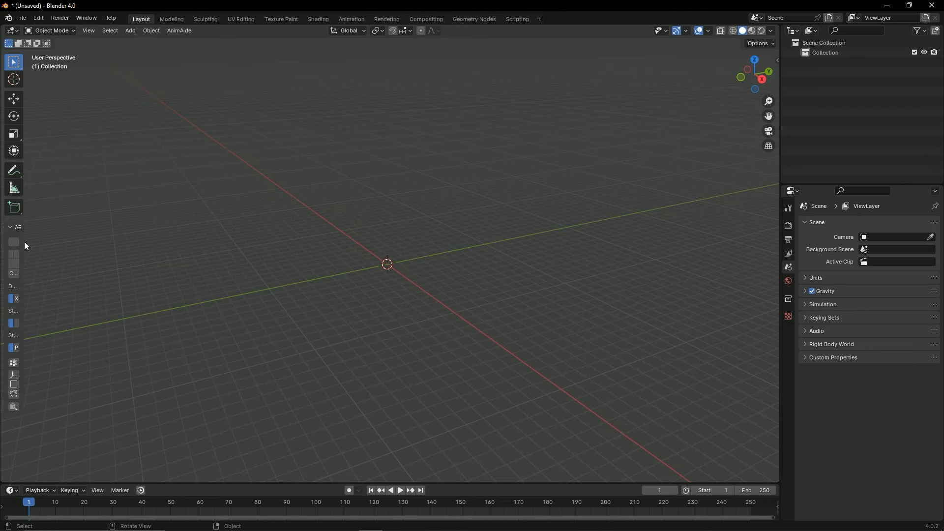
pyautogui.moveTo(23, 234); pyautogui.dragTo(104, 247)
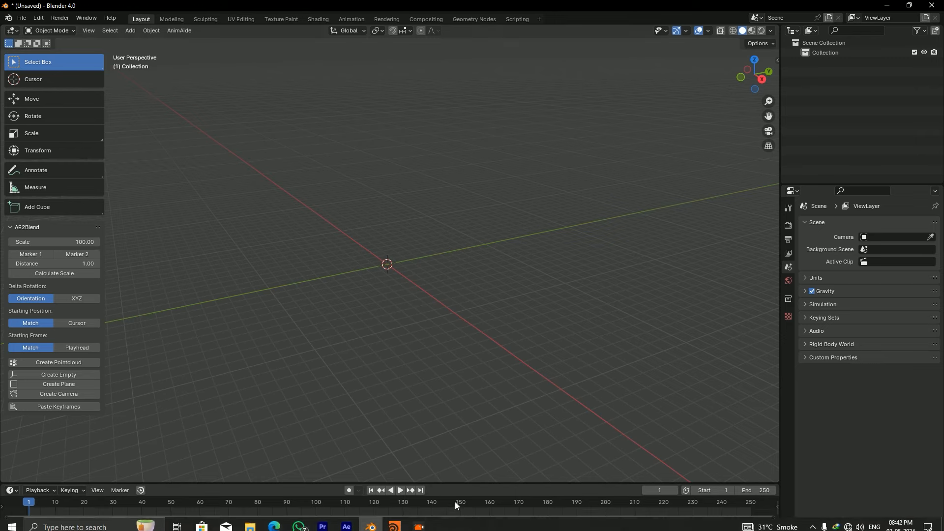
# - Switch to After Effects and copy the 3D Tracker Camera's Position and Orientation keyframes
pyautogui.click(346, 522)
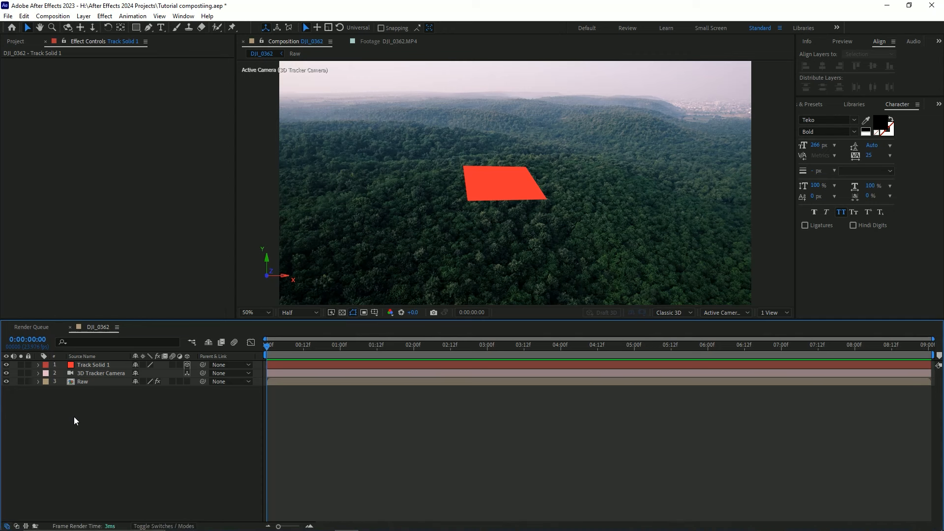
pyautogui.click(83, 373)
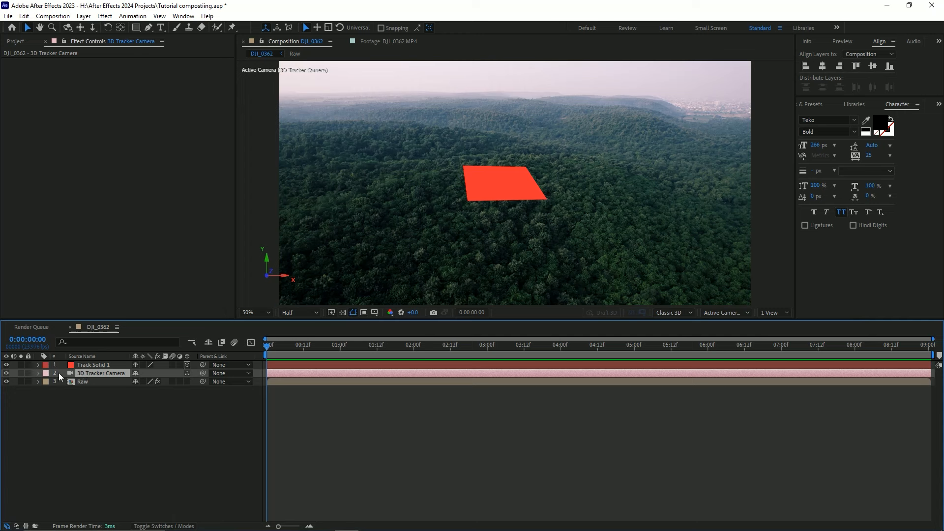
pyautogui.click(39, 374)
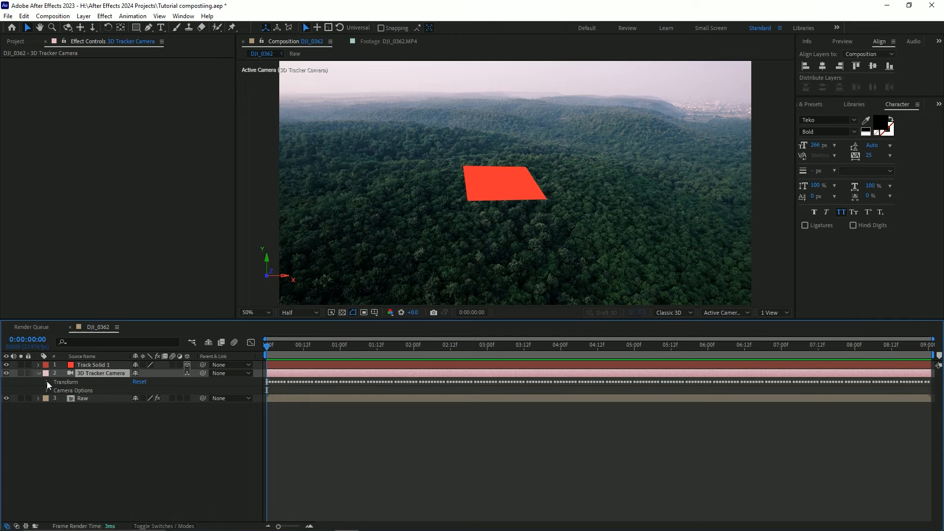
pyautogui.click(48, 381)
pyautogui.click(101, 392)
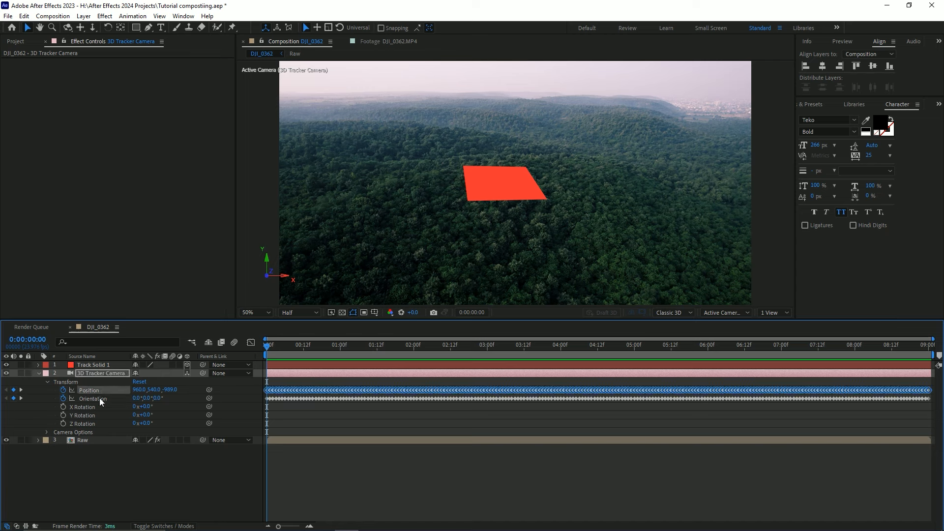
pyautogui.keyDown('shift'); pyautogui.click(100, 398); pyautogui.keyUp('shift')
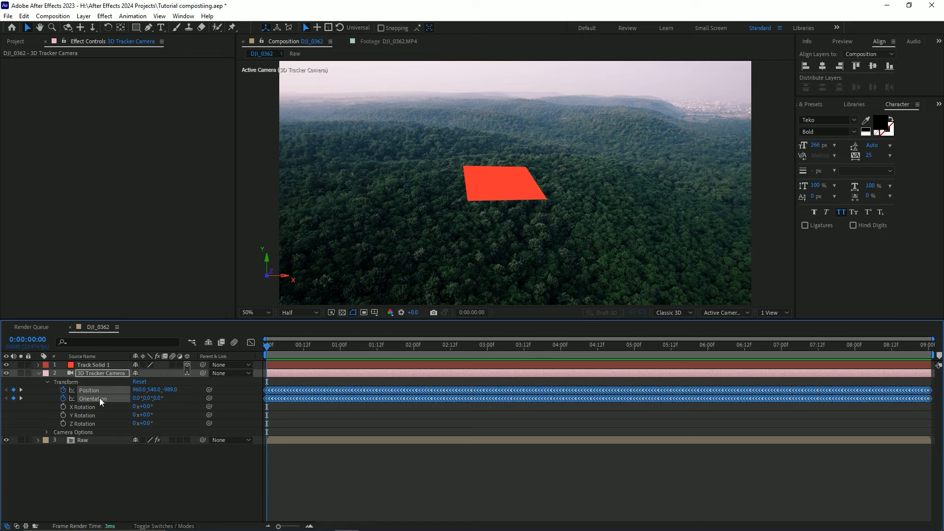
pyautogui.hotkey('alt', 'Tab')
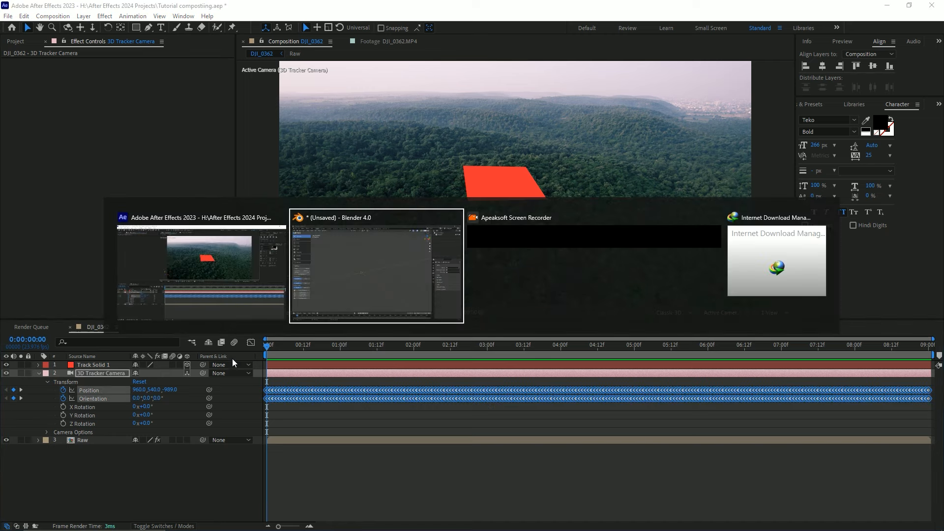
pyautogui.click(212, 312)
pyautogui.click(23, 16)
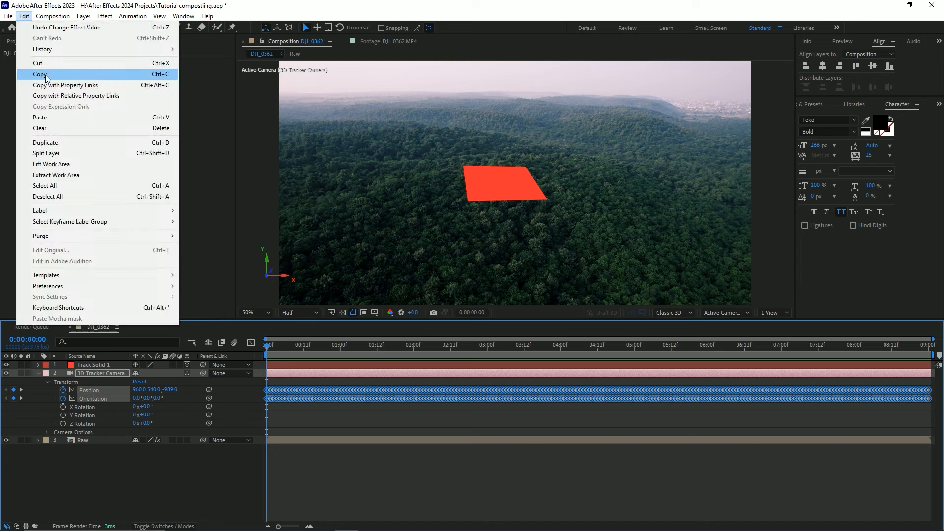
pyautogui.click(47, 76)
# - Switch to Blender and create an AE2Blend camera from the copied keyframes
pyautogui.hotkey('alt', 'Tab')
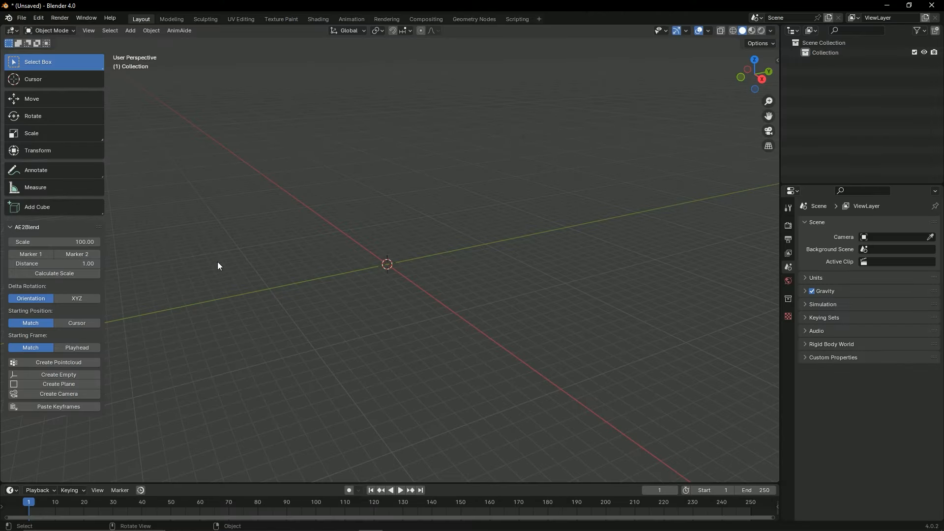
pyautogui.moveTo(104, 233)
pyautogui.mouseDown()
pyautogui.moveTo(146, 236)
pyautogui.moveTo(110, 242)
pyautogui.mouseUp()
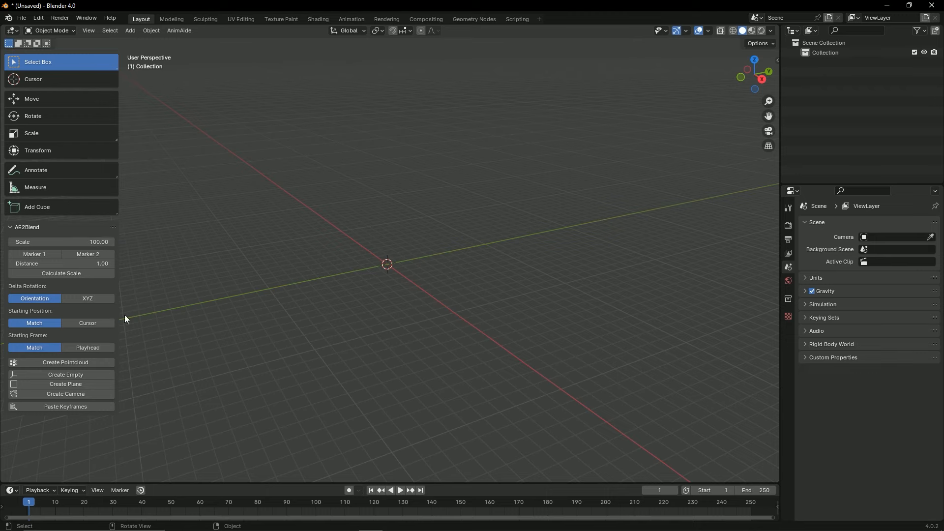
pyautogui.click(75, 393)
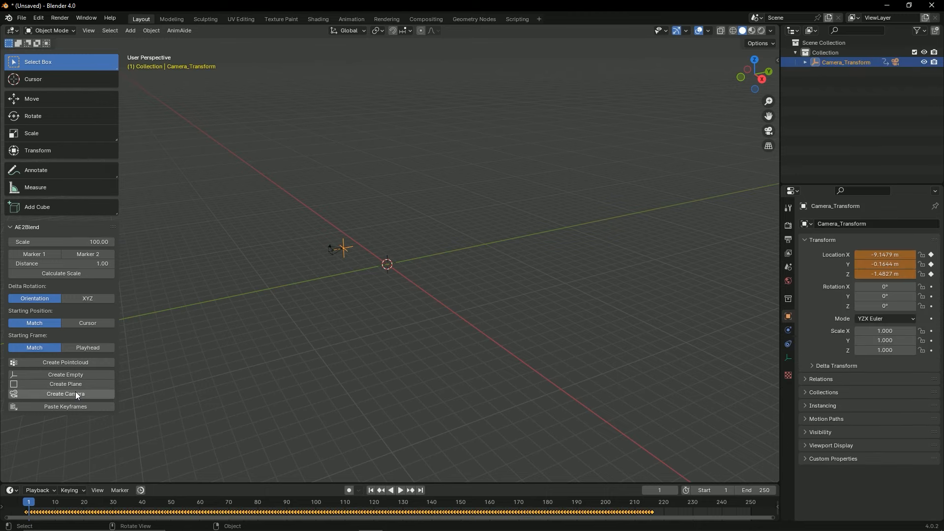
# - Enlarge the timeline area and set the scene's start frame to 0
pyautogui.moveTo(396, 309); pyautogui.dragTo(459, 262, button='middle')
pyautogui.moveTo(472, 483); pyautogui.dragTo(485, 338)
pyautogui.scroll(3, 409, 459)
pyautogui.moveTo(67, 421); pyautogui.dragTo(311, 396, button='middle')
pyautogui.click(694, 349)
pyautogui.scroll(6, 354, 408)
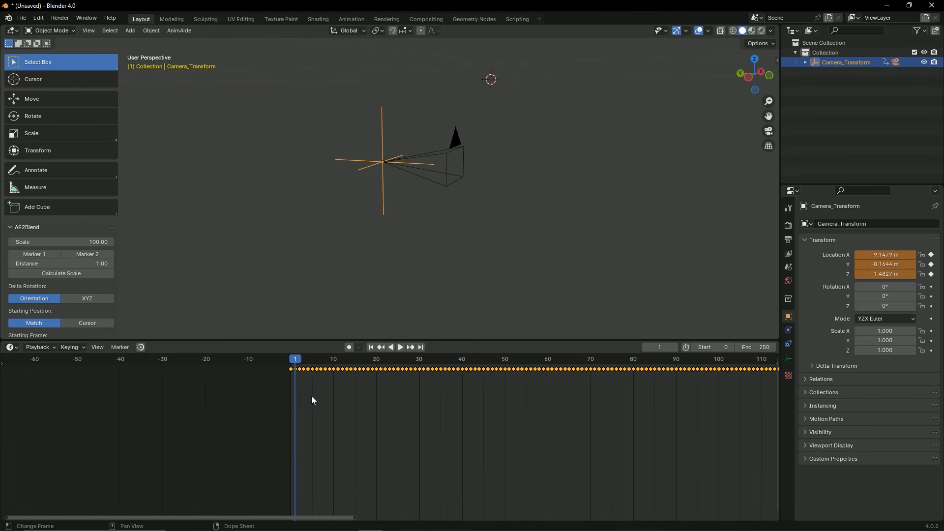
# - Scrub through the imported camera animation to check its movement, and return to the start frame
pyautogui.moveTo(298, 364); pyautogui.dragTo(453, 361)
pyautogui.scroll(-9, 424, 228)
pyautogui.moveTo(363, 240); pyautogui.dragTo(406, 250, button='middle')
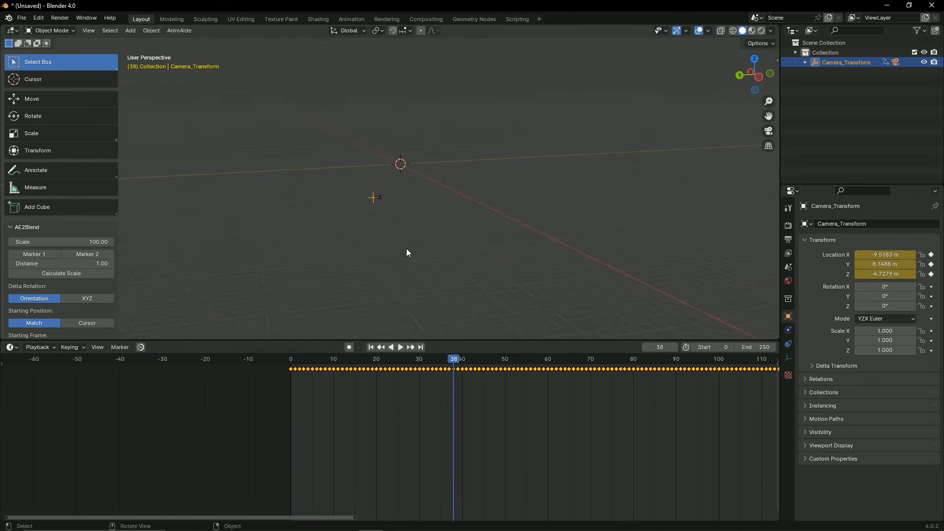
pyautogui.scroll(3, 406, 249)
pyautogui.moveTo(469, 362); pyautogui.dragTo(446, 381)
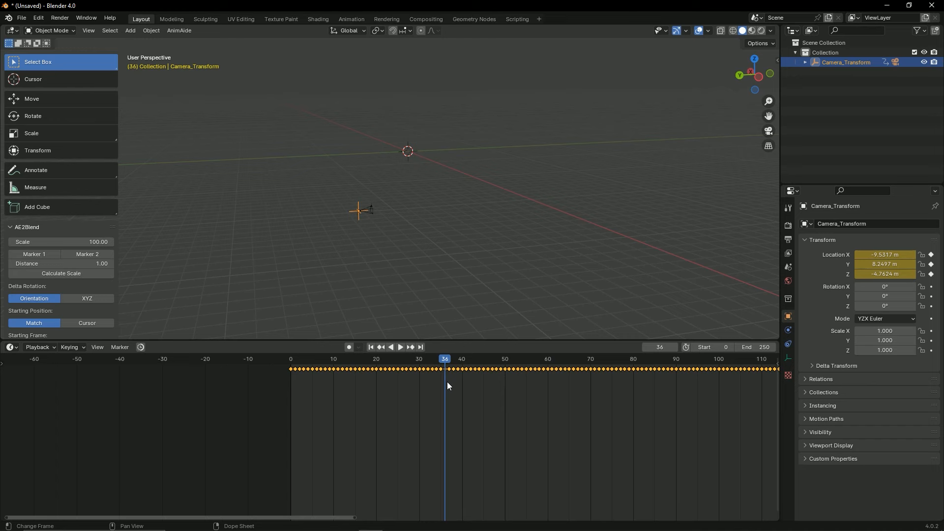
pyautogui.click(368, 346)
# - Save the Blender file as tutorial in the Downloads folder
pyautogui.hotkey('ctrl', 's')
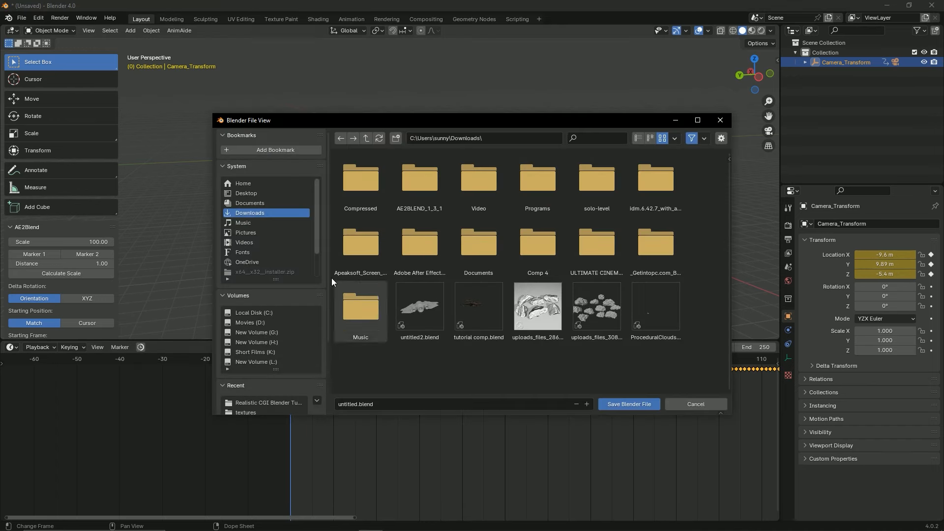
pyautogui.click(403, 399)
pyautogui.write('tutorial')
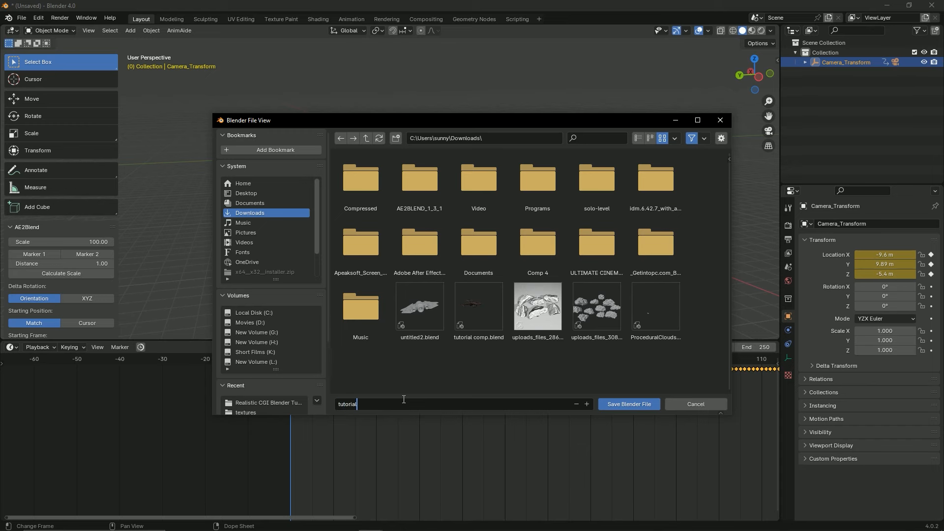
pyautogui.press('Return')
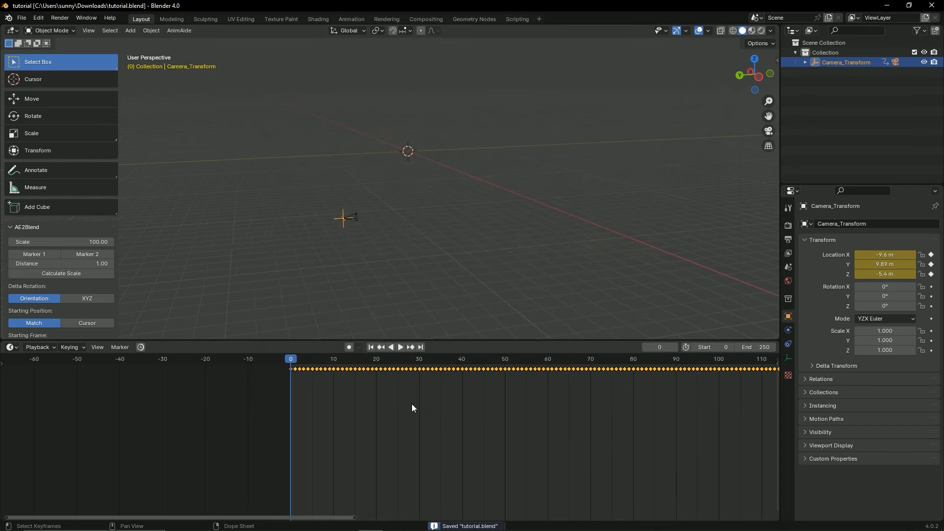
# - Move the playhead to the camera's last keyframe at frame 216
pyautogui.scroll(-8, 412, 405)
pyautogui.moveTo(389, 387); pyautogui.dragTo(332, 405, button='middle')
pyautogui.scroll(-4, 332, 405)
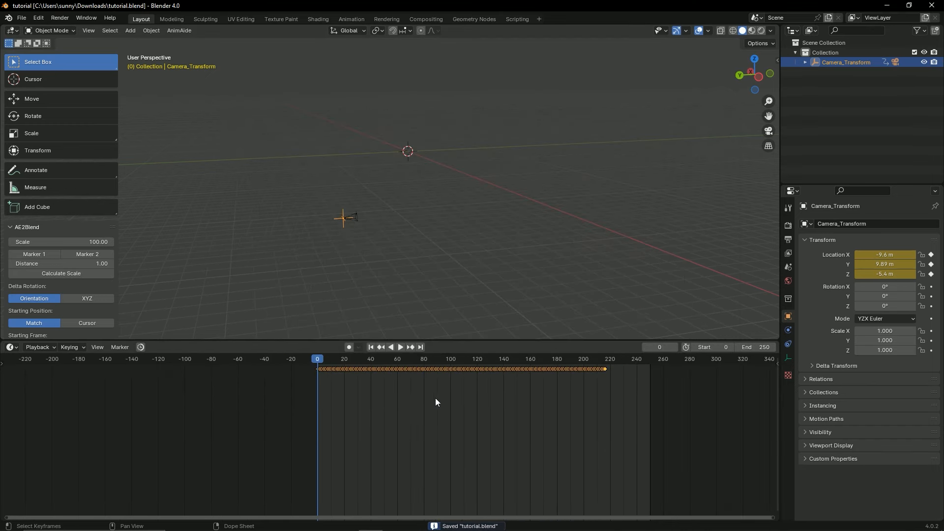
pyautogui.moveTo(435, 397); pyautogui.dragTo(381, 393, button='middle')
pyautogui.scroll(2, 607, 363)
pyautogui.scroll(1, 607, 364)
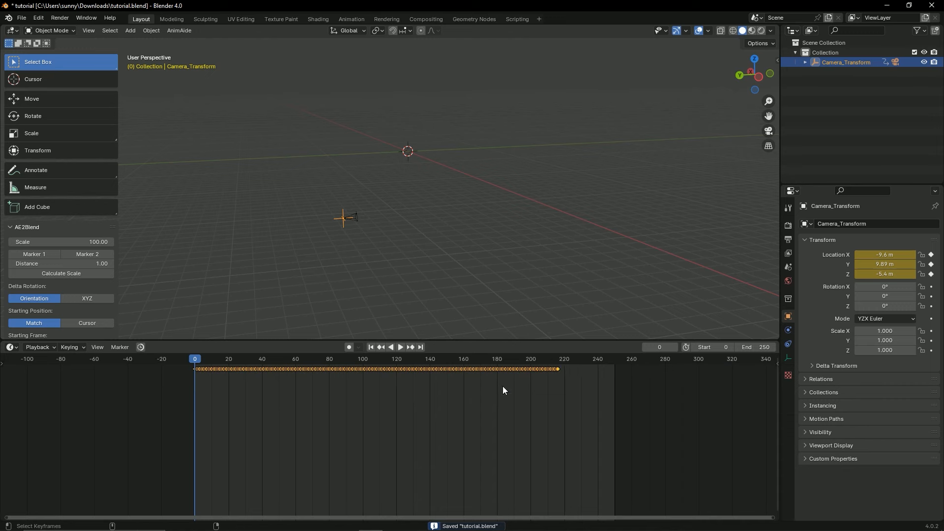
pyautogui.click(562, 358)
pyautogui.scroll(1, 568, 397)
pyautogui.scroll(6, 568, 397)
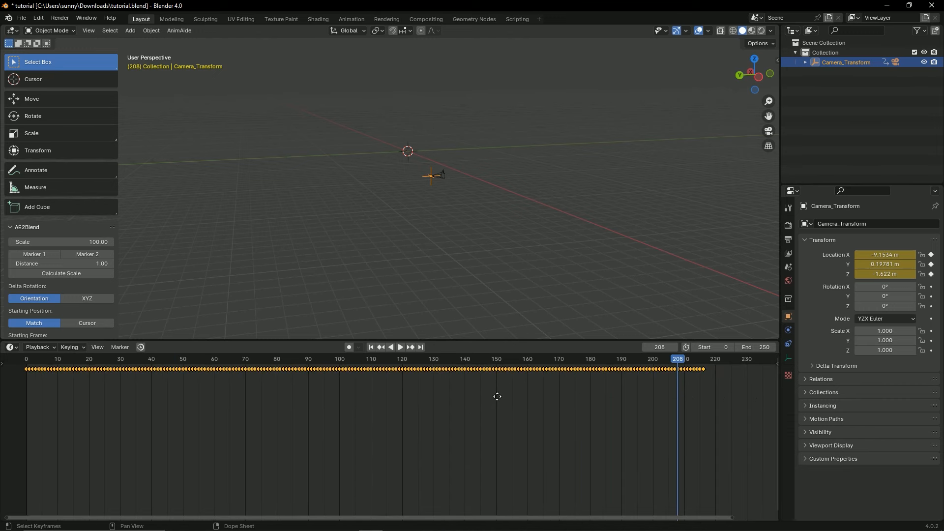
pyautogui.moveTo(497, 397); pyautogui.dragTo(298, 401, button='middle')
pyautogui.scroll(5, 516, 404)
pyautogui.moveTo(520, 408); pyautogui.dragTo(347, 423, button='middle')
pyautogui.scroll(6, 435, 429)
pyautogui.moveTo(366, 362); pyautogui.dragTo(385, 361)
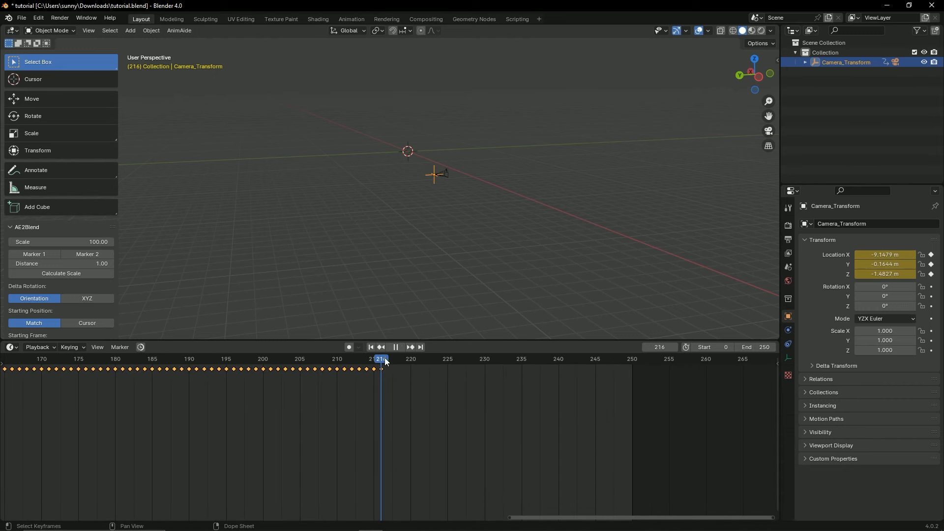
# - Set the scene's end frame to 216 and save the file
pyautogui.click(747, 348)
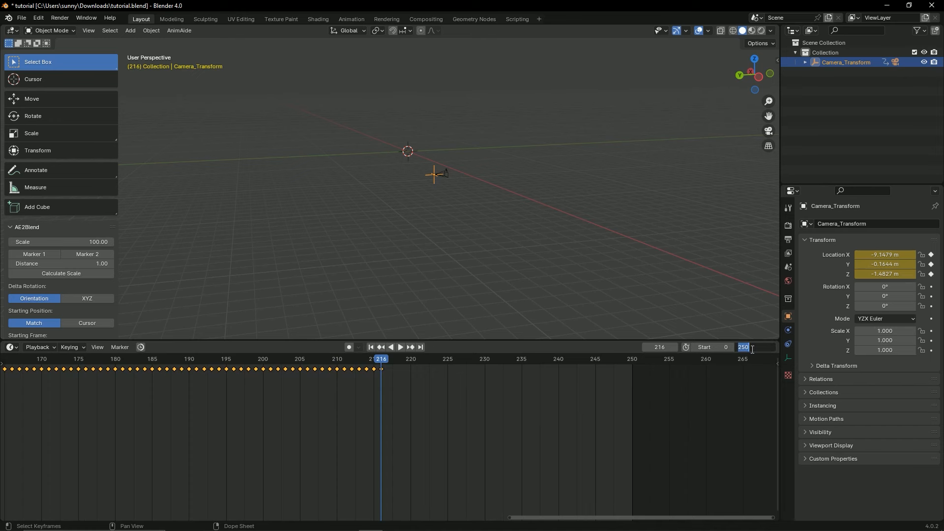
pyautogui.write('216')
pyautogui.press('Return')
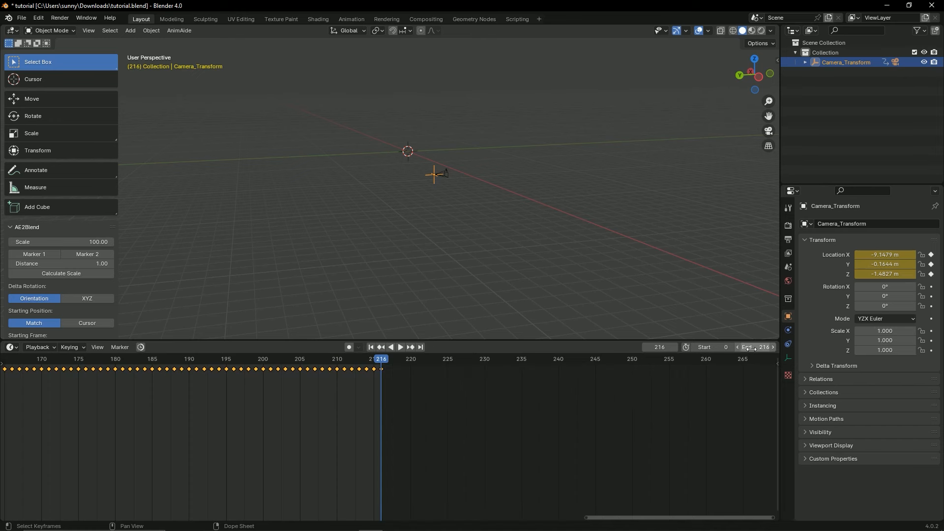
pyautogui.click(484, 165)
pyautogui.hotkey('ctrl', 's')
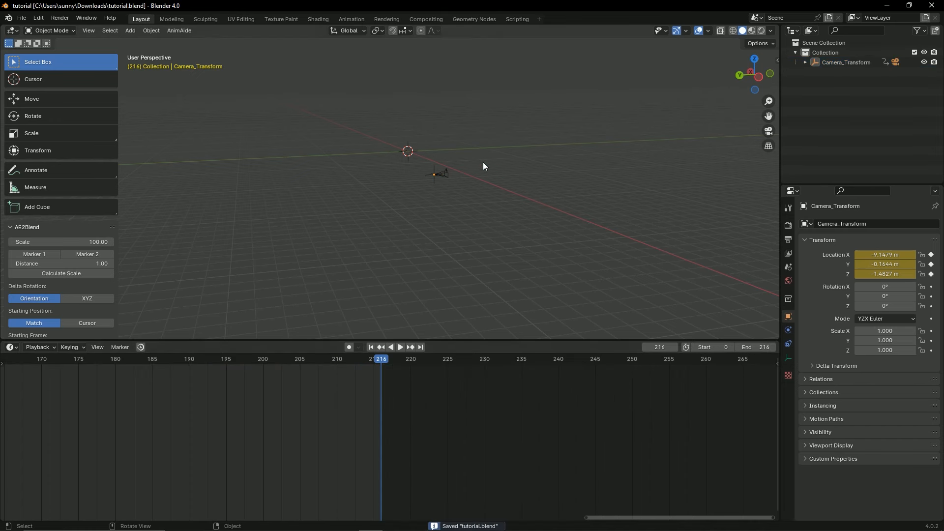
# - Shrink the timeline area to give the 3D viewport more height
pyautogui.moveTo(483, 161); pyautogui.dragTo(507, 312, button='middle')
pyautogui.moveTo(497, 338); pyautogui.dragTo(509, 440)
# - Switch to After Effects and open the DJI_0362 composition's settings to check its resolution
pyautogui.moveTo(427, 517)
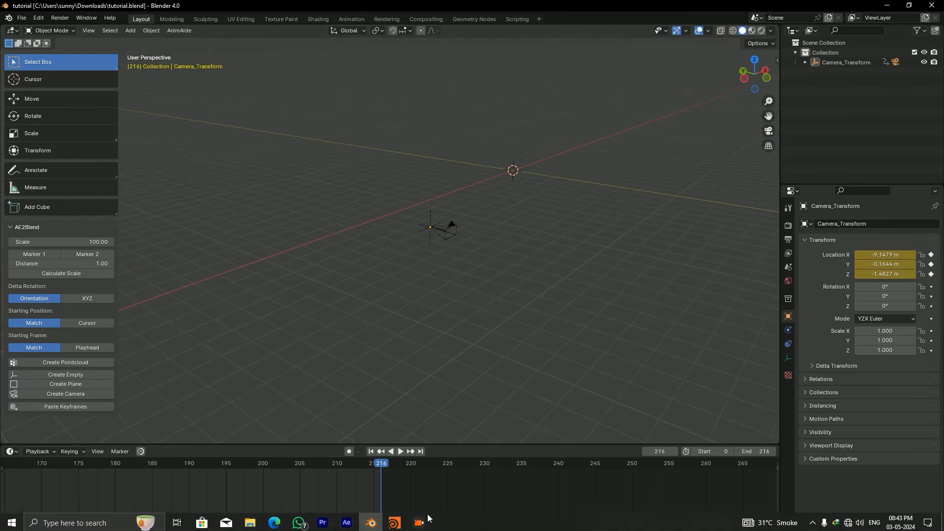
pyautogui.click(346, 523)
pyautogui.click(37, 373)
pyautogui.click(122, 417)
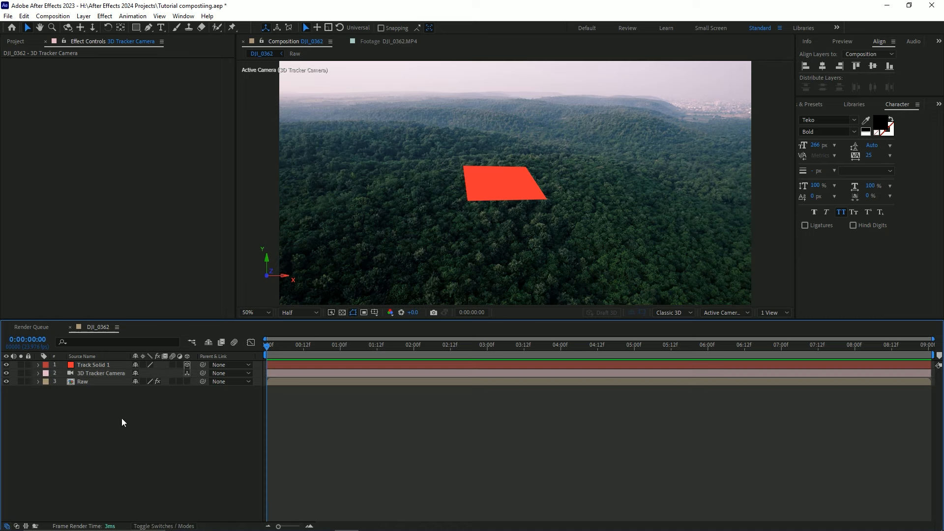
pyautogui.rightClick(196, 433)
pyautogui.click(244, 329)
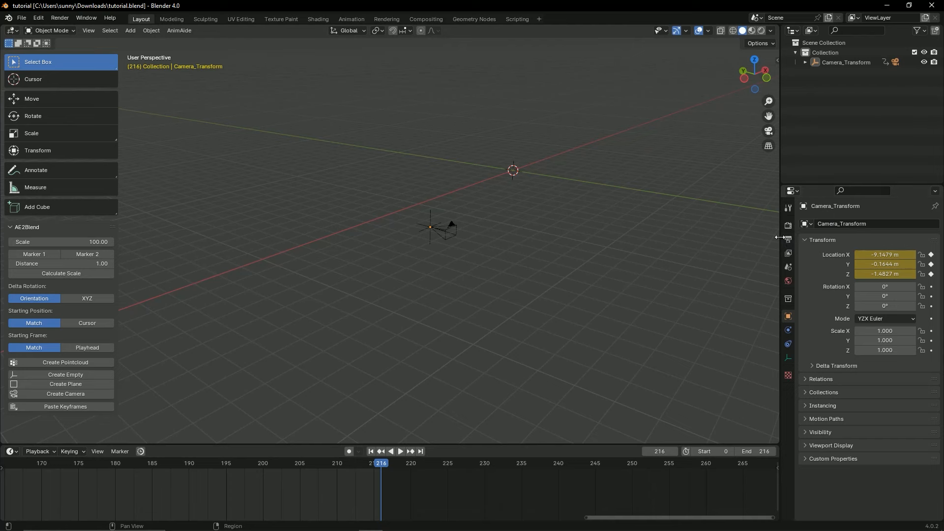
# - Widen Blender's properties editor and check the render resolution in the scene's output settings
pyautogui.moveTo(781, 244); pyautogui.dragTo(740, 247)
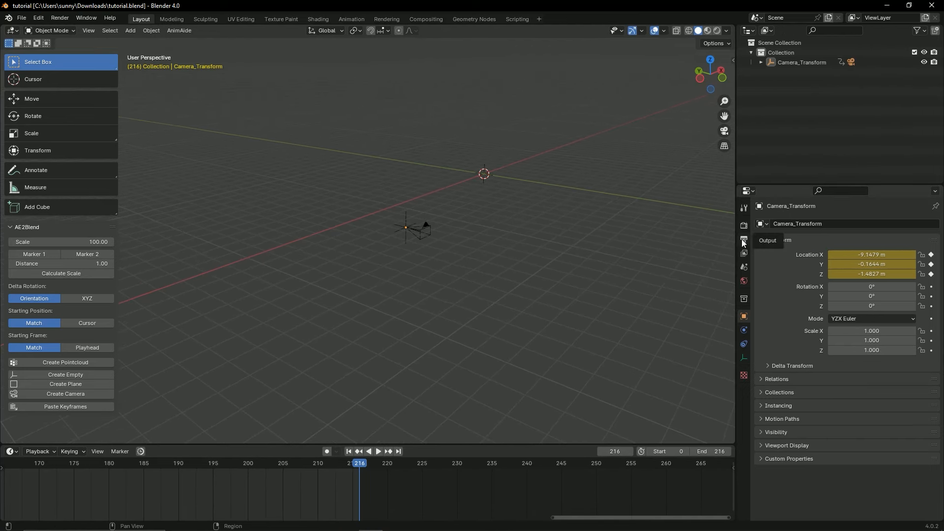
pyautogui.click(743, 241)
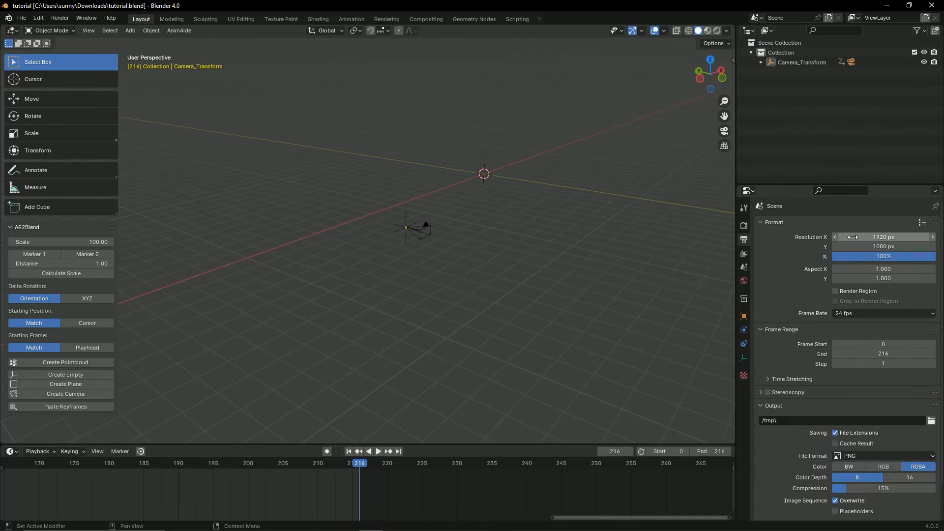
pyautogui.click(874, 236)
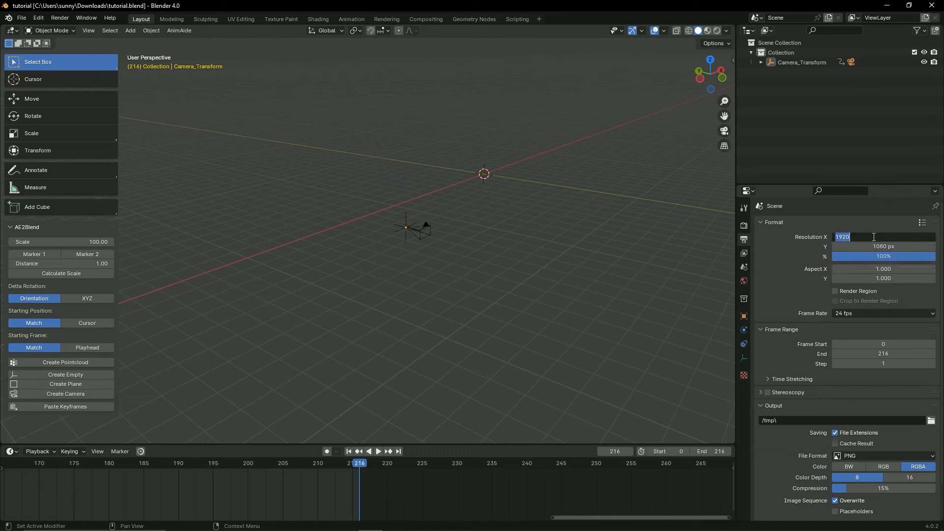
pyautogui.click(770, 241)
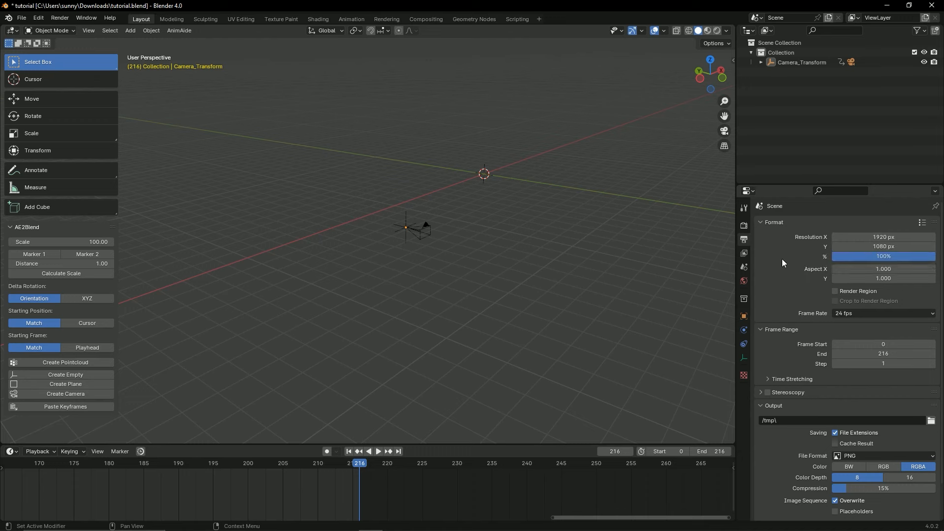
# - Switch to After Effects and check the frame rate in the DJI_0362 composition's settings
pyautogui.hotkey('alt', 'Tab')
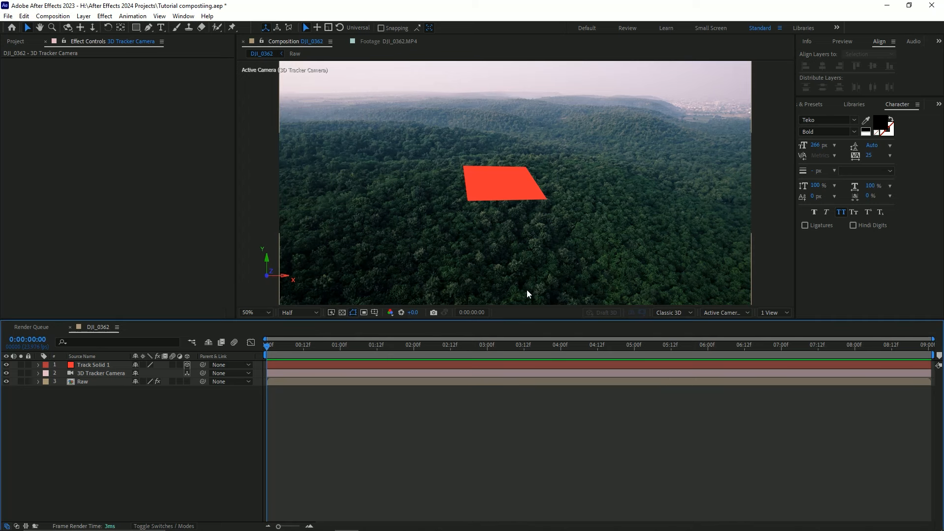
pyautogui.rightClick(184, 438)
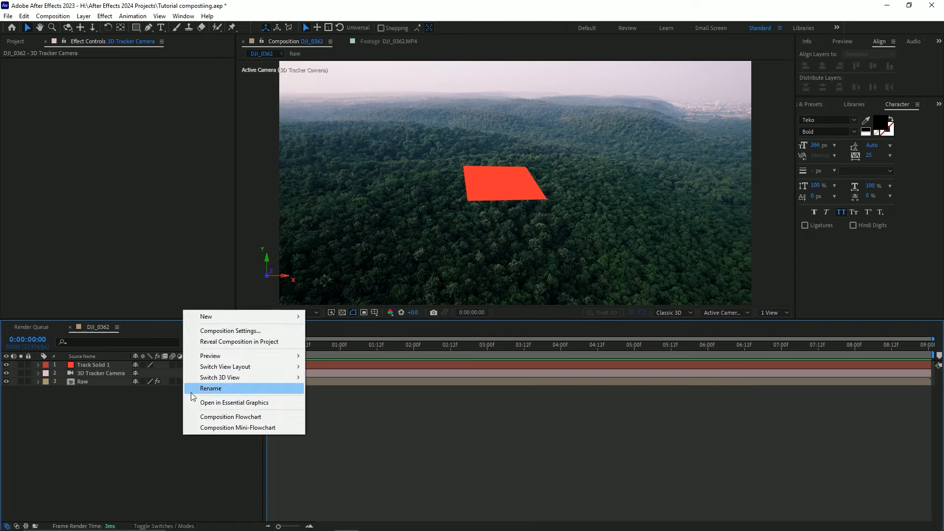
pyautogui.click(253, 331)
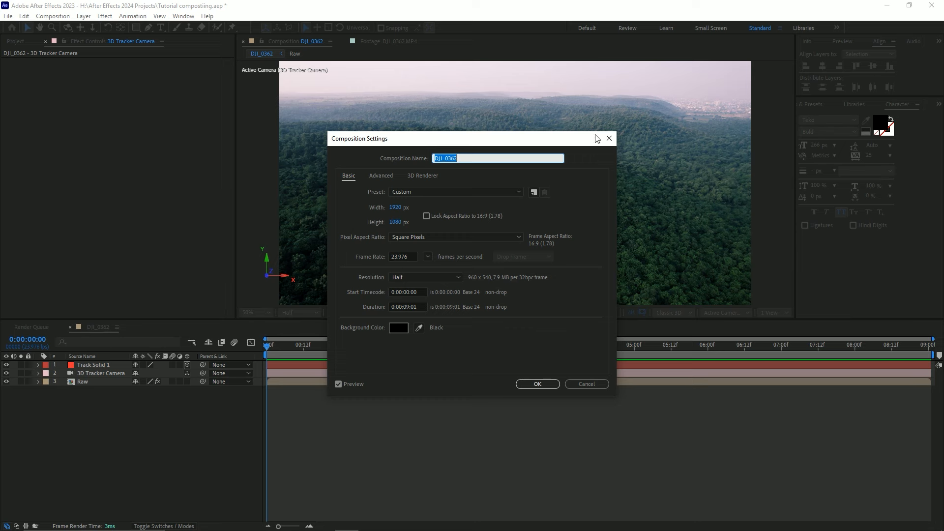
pyautogui.click(608, 138)
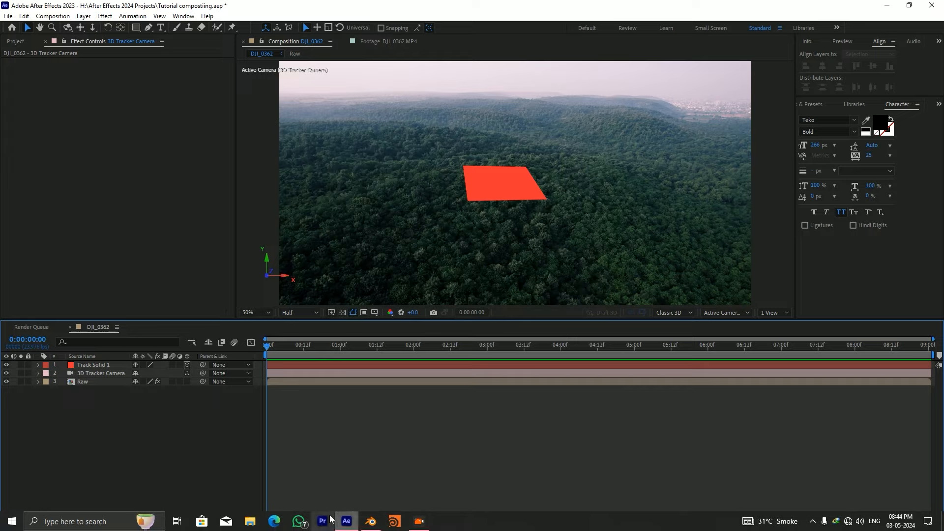
# - Switch to Blender and set the scene's output frame rate to 23.98 fps
pyautogui.click(369, 520)
pyautogui.click(848, 315)
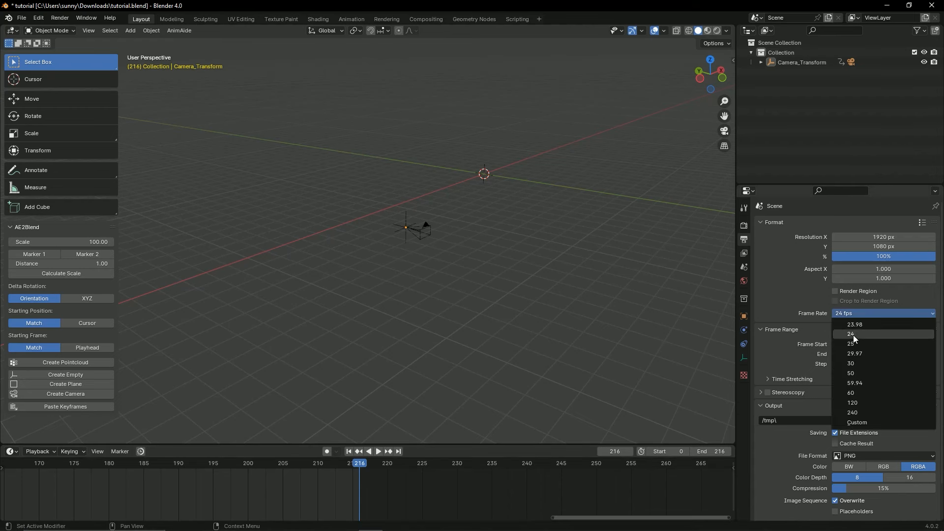
pyautogui.click(860, 326)
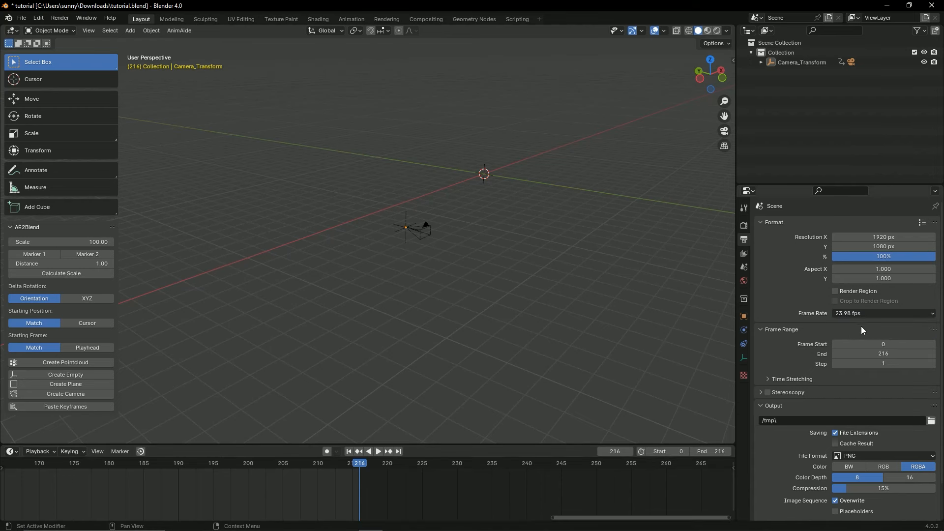
pyautogui.click(838, 314)
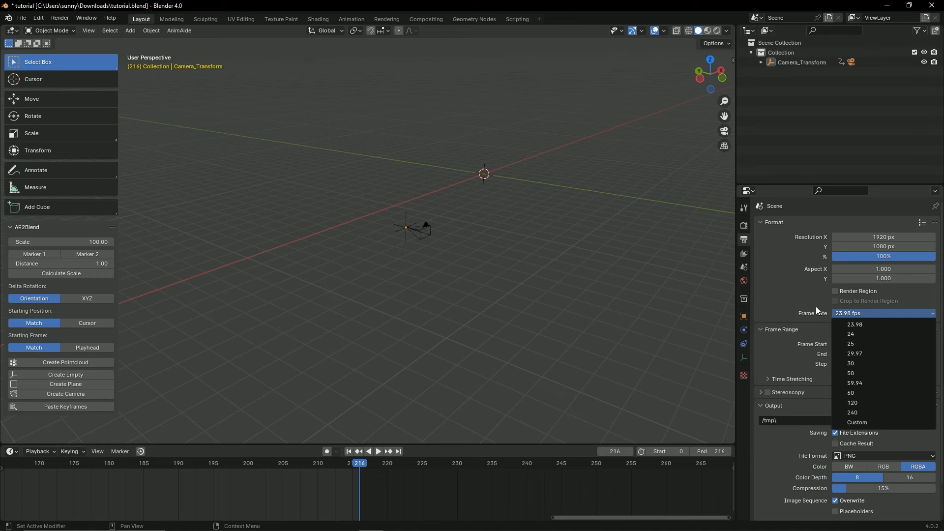
pyautogui.click(816, 307)
pyautogui.click(870, 314)
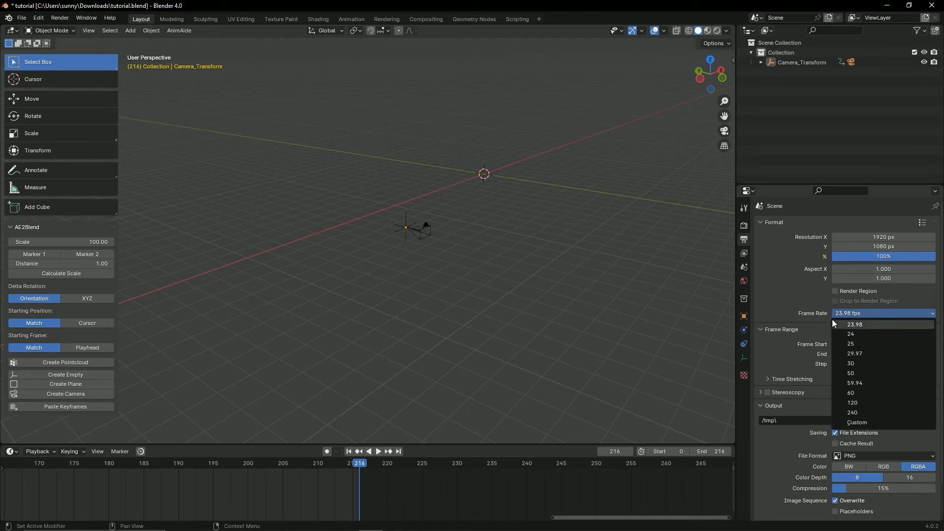
# - Enable Render Region in the output format settings and save the Blender file
pyautogui.click(835, 291)
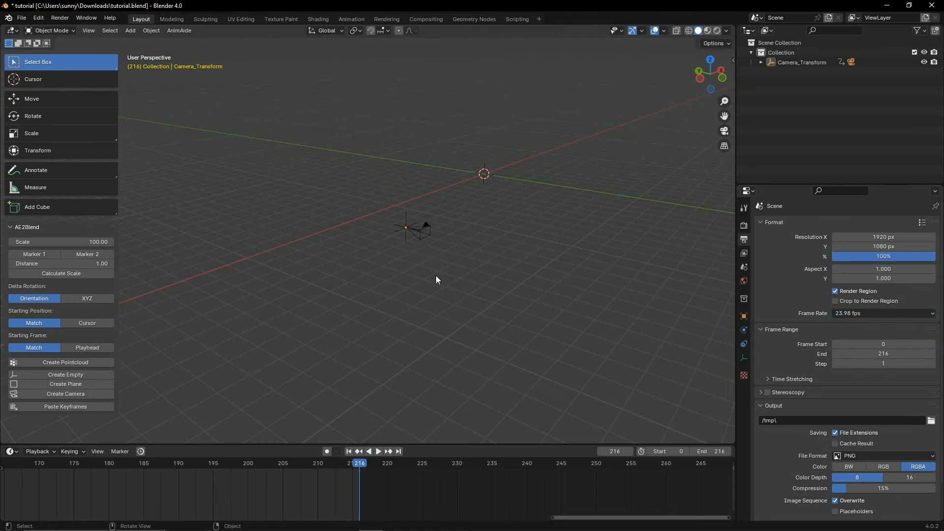
pyautogui.hotkey('ctrl', 's')
pyautogui.moveTo(433, 275); pyautogui.dragTo(388, 261, button='middle')
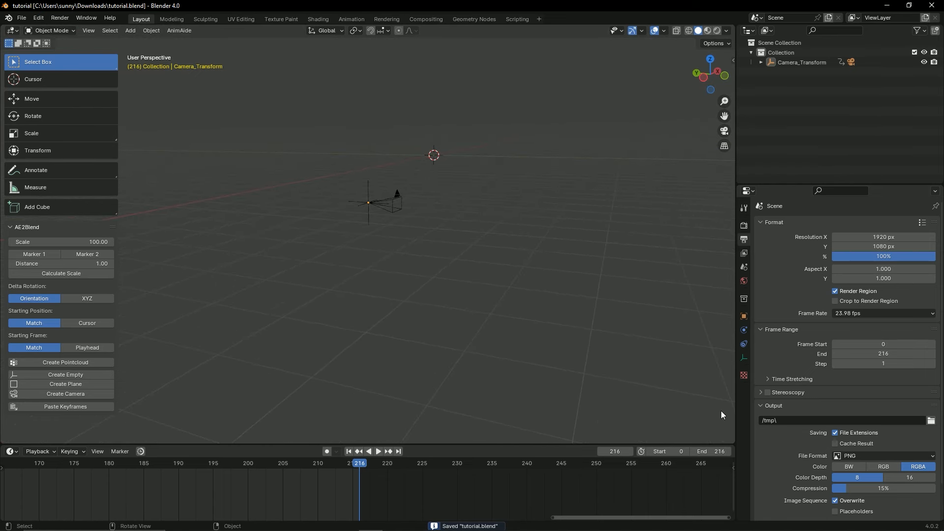
# - Select the Camera nested under Camera_Transform and open its focal length for editing in the camera data
pyautogui.click(760, 62)
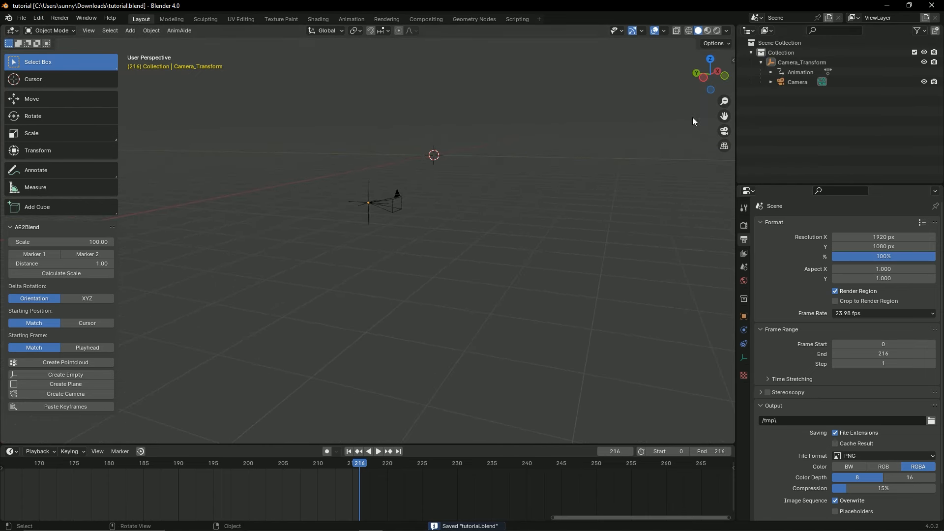
pyautogui.click(794, 83)
pyautogui.click(744, 358)
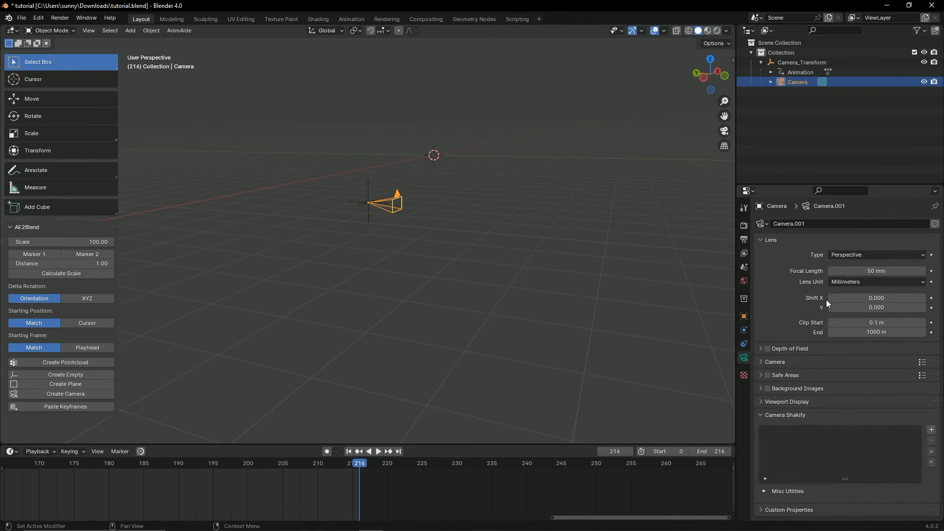
pyautogui.click(862, 271)
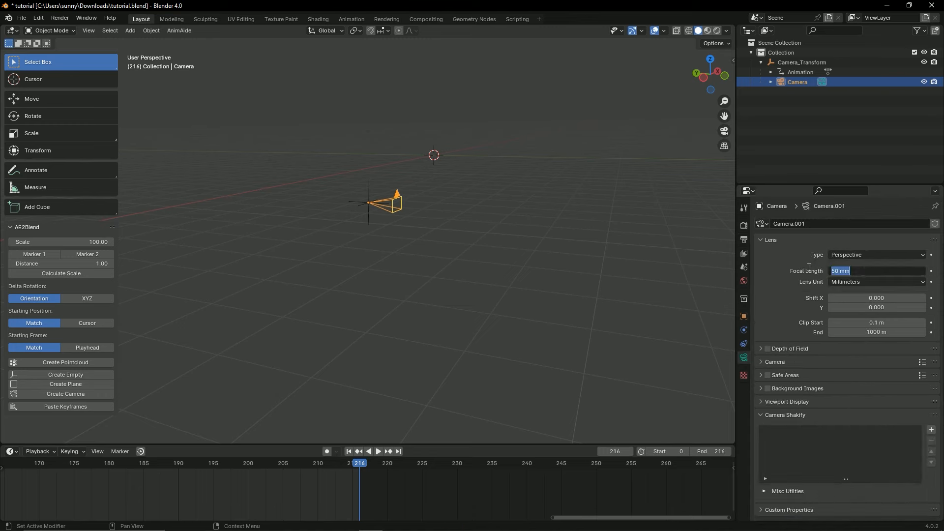
# - Switch to After Effects and open the 3D Tracker Camera's settings to read its focal length
pyautogui.hotkey('alt', 'Tab')
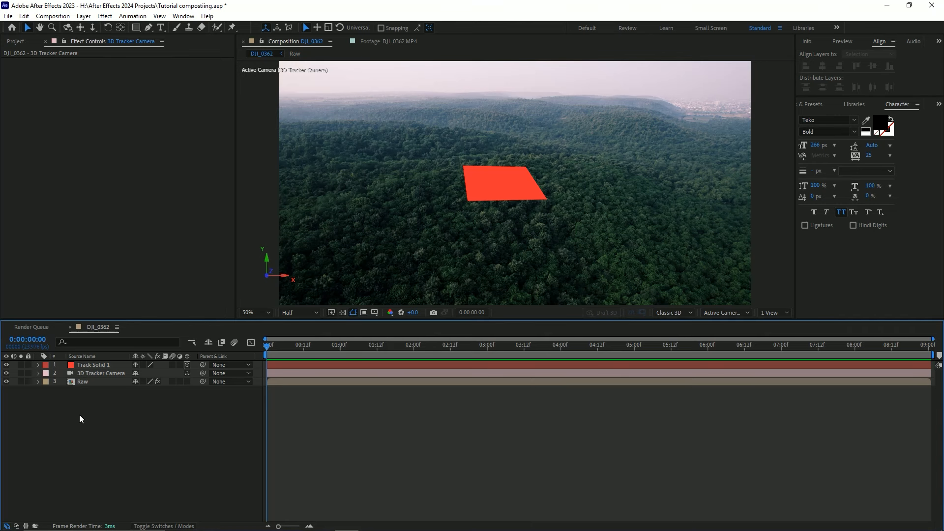
pyautogui.doubleClick(105, 374)
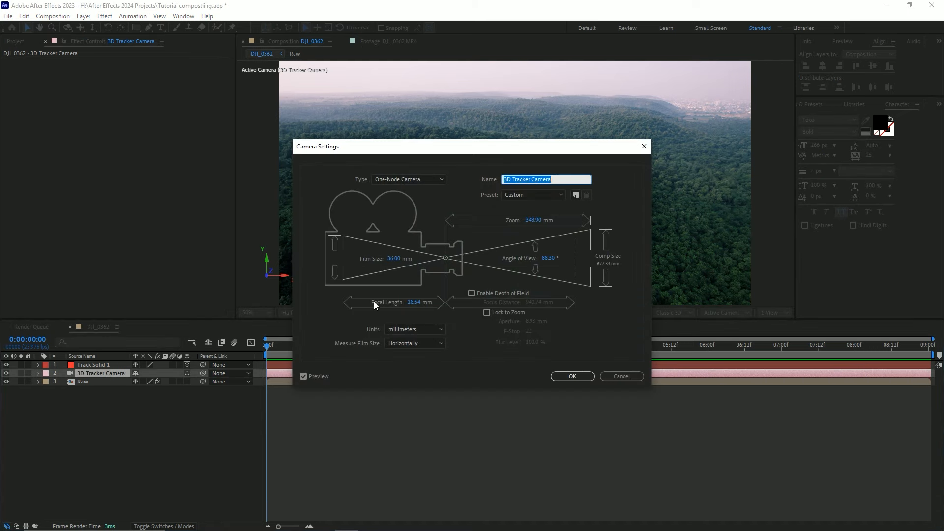
pyautogui.click(401, 301)
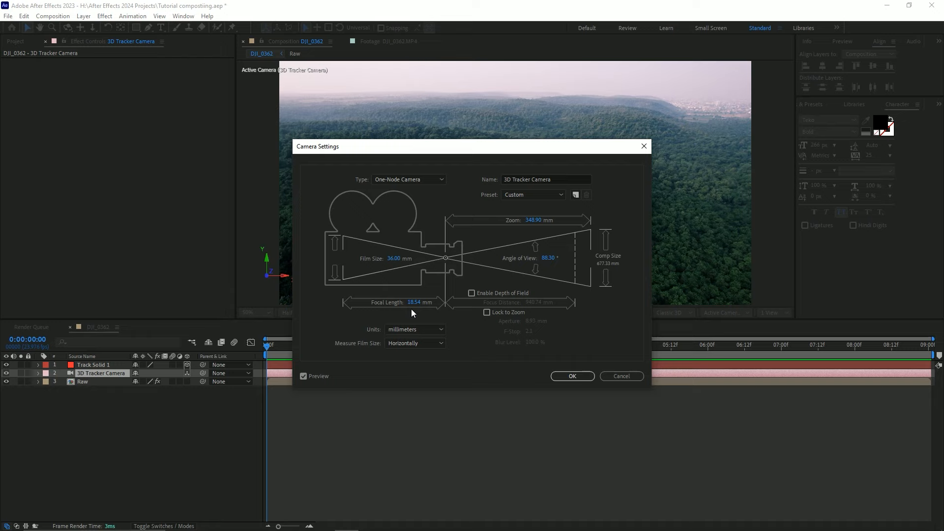
# - Switch to Blender, set the camera's focal length to 18.54 mm, and save the file
pyautogui.hotkey('alt', 'Tab')
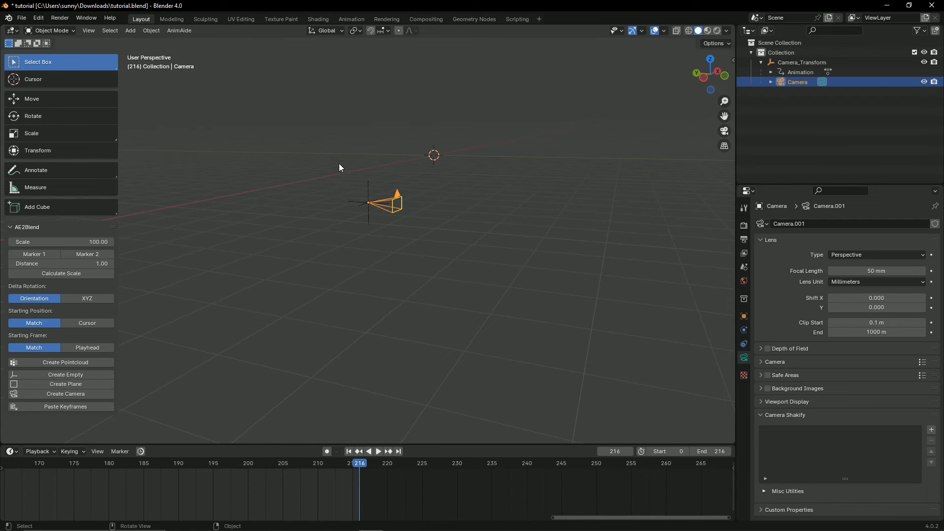
pyautogui.click(859, 270)
pyautogui.write('1')
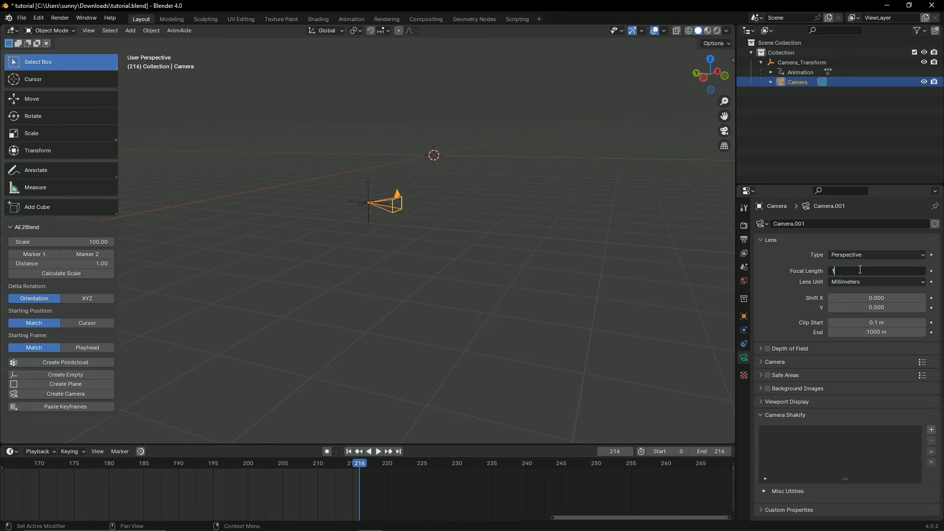
pyautogui.write('8.54')
pyautogui.press('Return')
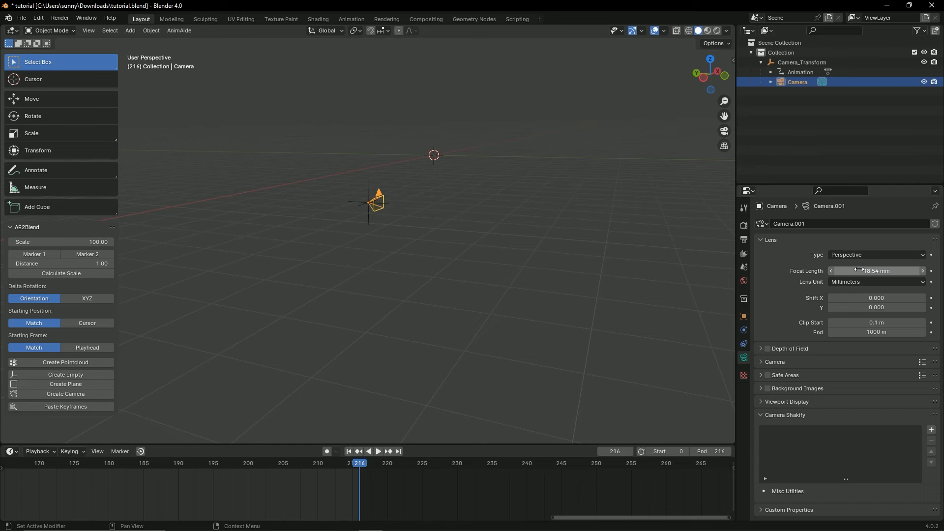
pyautogui.hotkey('ctrl', 's')
# - Set the camera's sensor fit to Horizontal and deselect the camera
pyautogui.press('KP_Decimal')
pyautogui.moveTo(401, 256); pyautogui.dragTo(462, 268, button='middle')
pyautogui.click(760, 362)
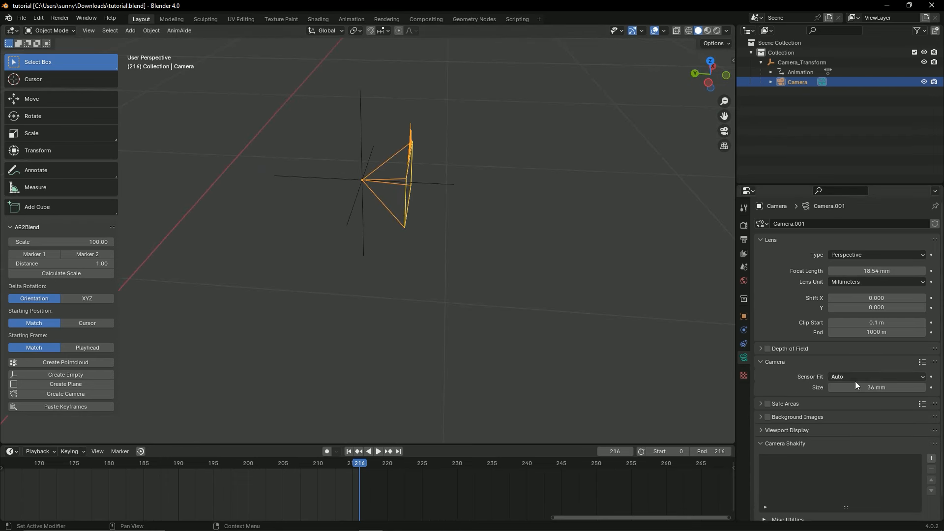
pyautogui.click(863, 379)
pyautogui.click(836, 372)
pyautogui.click(853, 377)
pyautogui.click(857, 398)
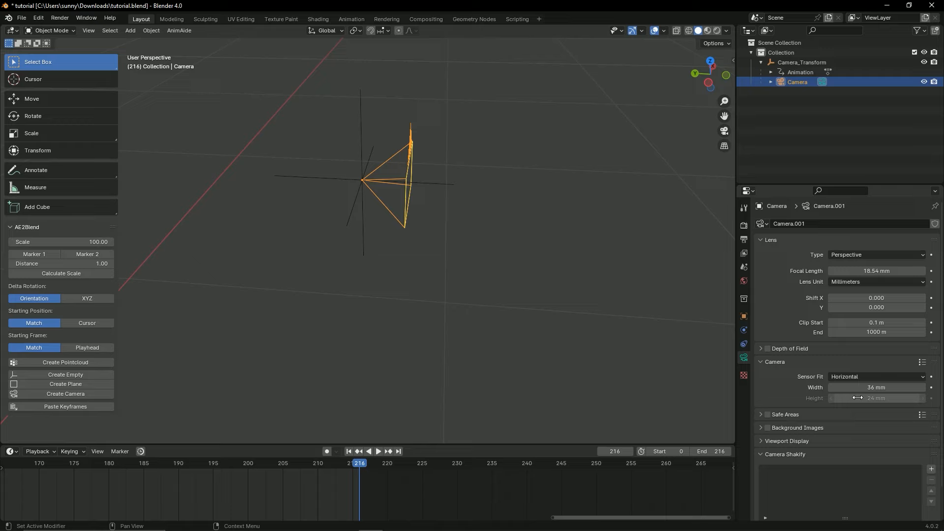
pyautogui.click(490, 254)
# - Compare the 3D Tracker Camera's Measure Film Size setting in After Effects with the sensor fit of the Blender camera
pyautogui.hotkey('alt', 'Tab')
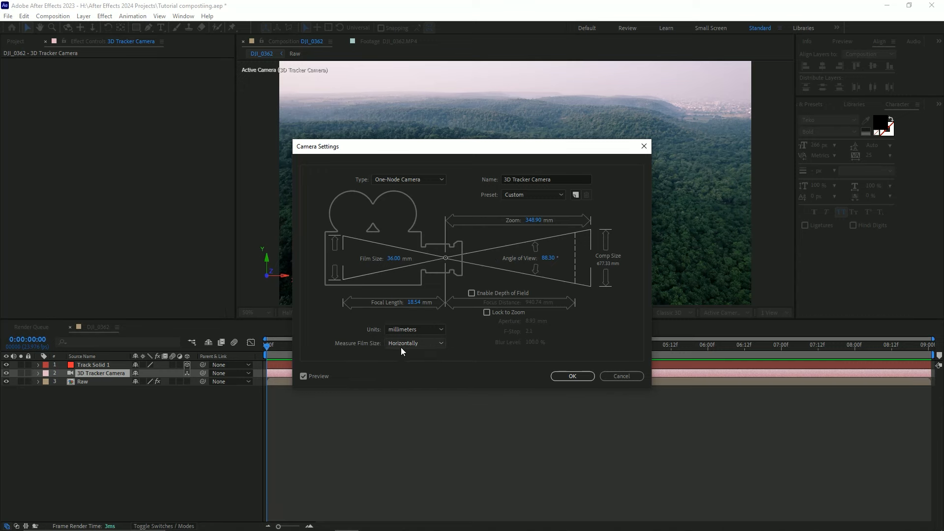
pyautogui.click(414, 343)
pyautogui.hotkey('alt', 'Tab')
pyautogui.hotkey('alt', 'Tab')
pyautogui.press('Tab')
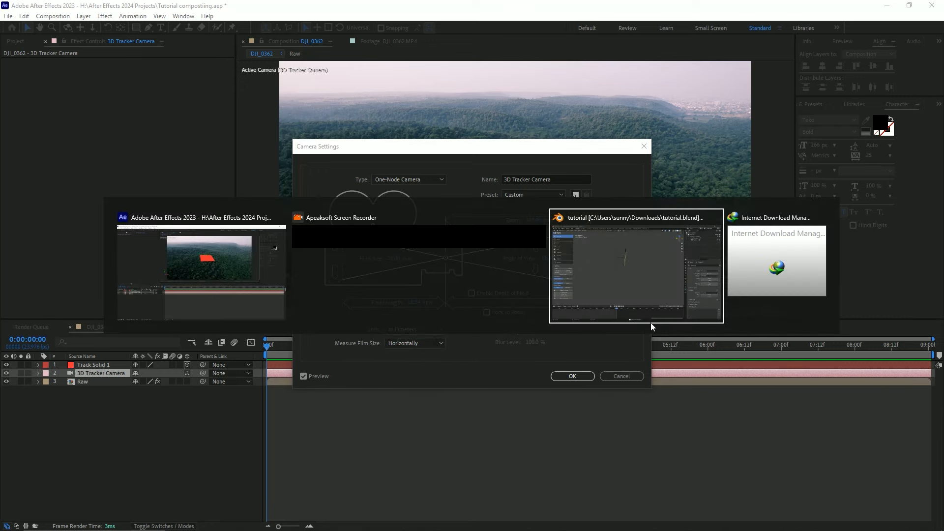
pyautogui.click(854, 374)
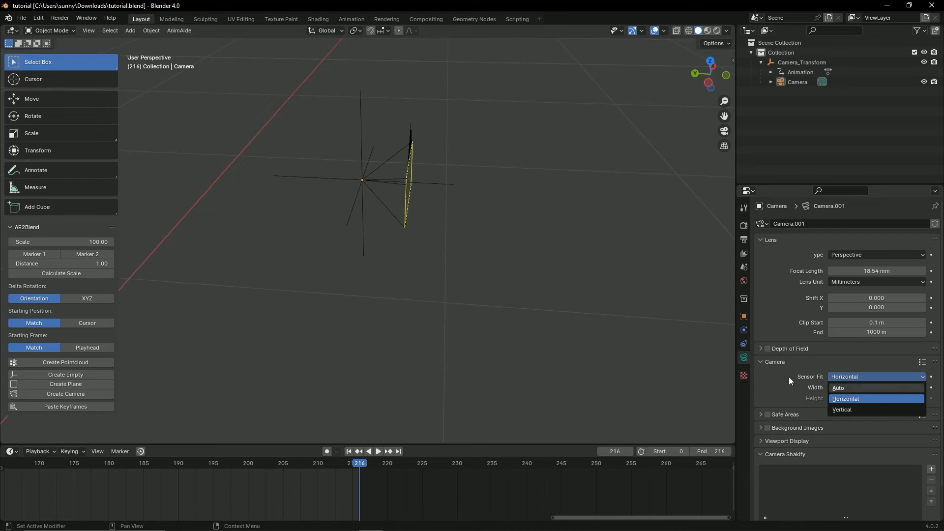
# - Save the Blender file, and view the scene through the camera with its viewport display settings expanded
pyautogui.hotkey('ctrl', 's')
pyautogui.scroll(-6, 373, 255)
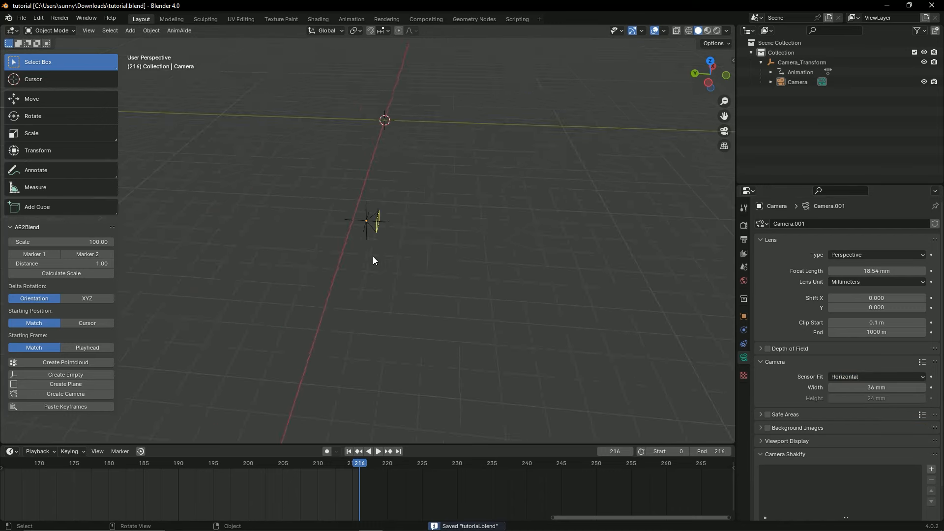
pyautogui.moveTo(372, 256)
pyautogui.mouseDown(button='middle')
pyautogui.moveTo(448, 237)
pyautogui.moveTo(365, 251)
pyautogui.mouseUp(button='middle')
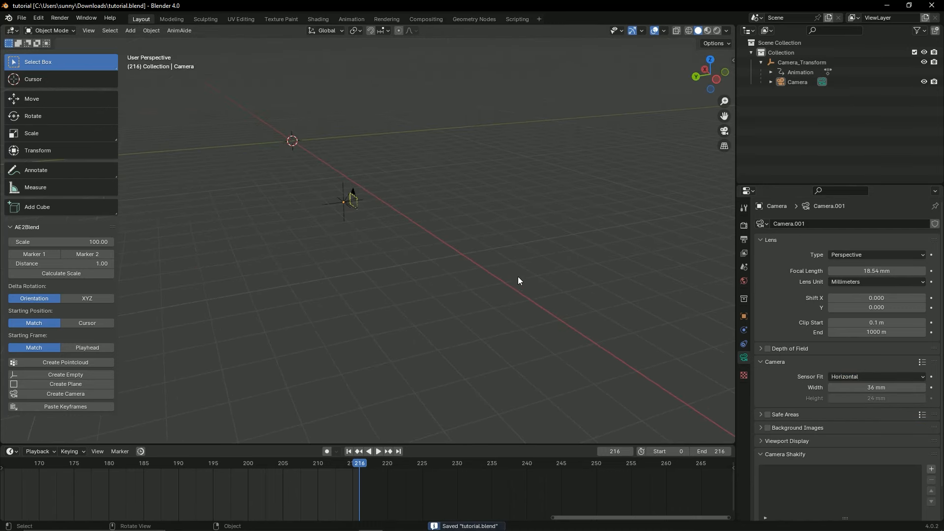
pyautogui.click(763, 440)
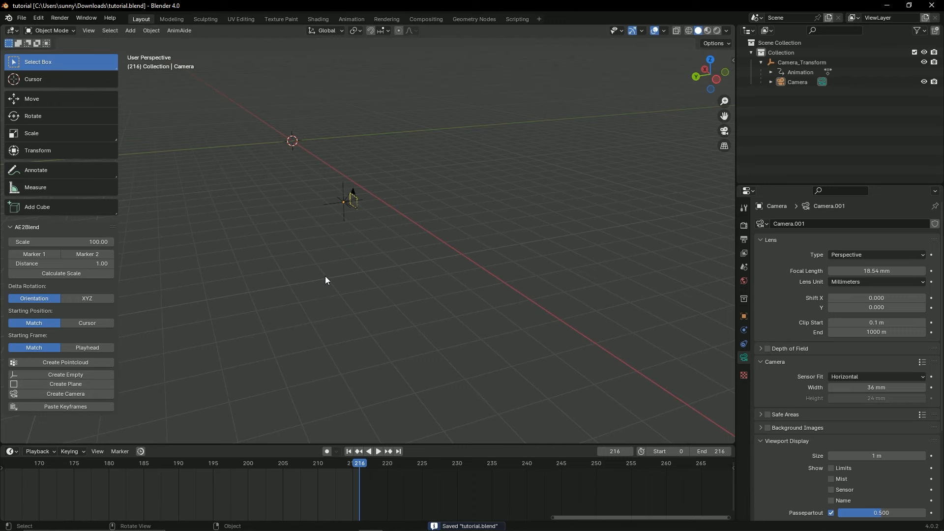
pyautogui.press('KP_0')
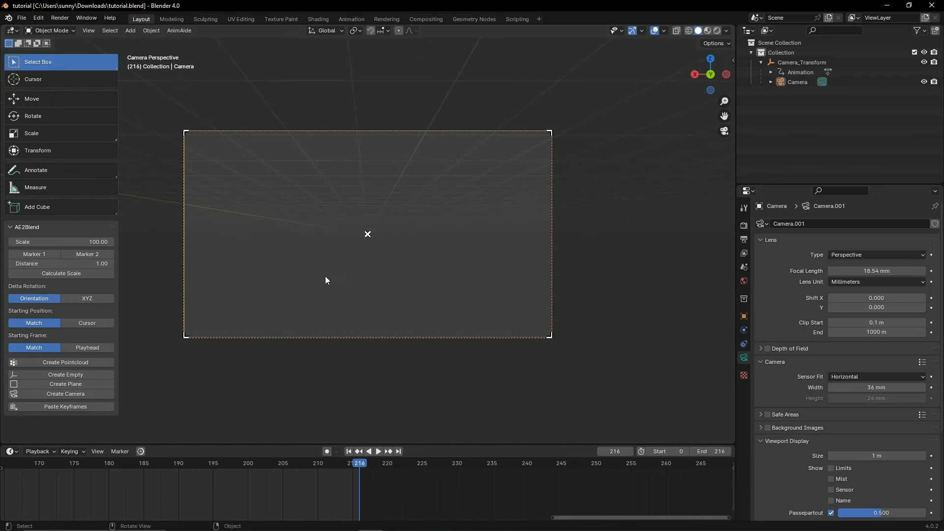
# - Compare the scene inside and outside the camera view, ending outside it, and save the Blender file
pyautogui.press('KP_0')
pyautogui.press('KP_0')
pyautogui.press('KP_0')
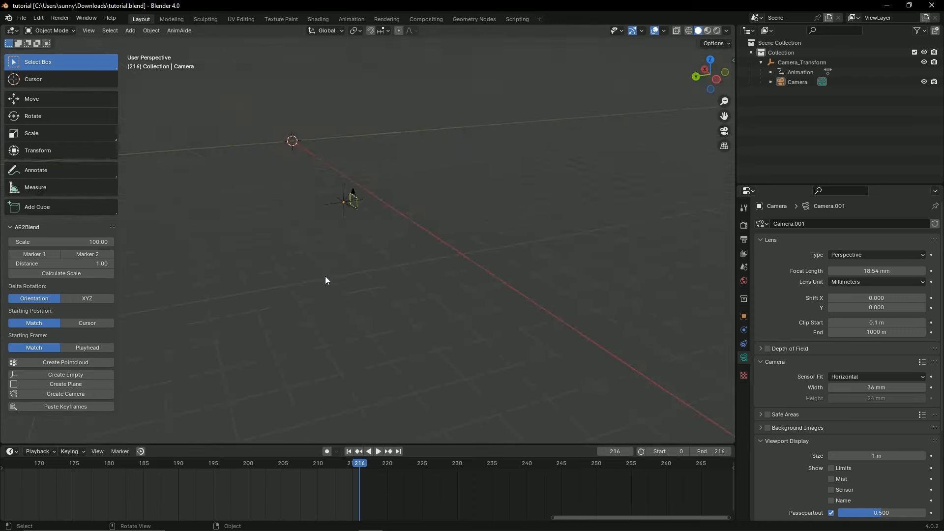
pyautogui.press('KP_0')
pyautogui.press('KP_0')
pyautogui.press('KP_0')
pyautogui.press('KP_0')
pyautogui.hotkey('ctrl', 's')
# - Switch to After Effects, accept the camera settings, and select Track Solid 1's transform properties from Anchor Point through Z Rotation for copying
pyautogui.hotkey('alt', 'Tab')
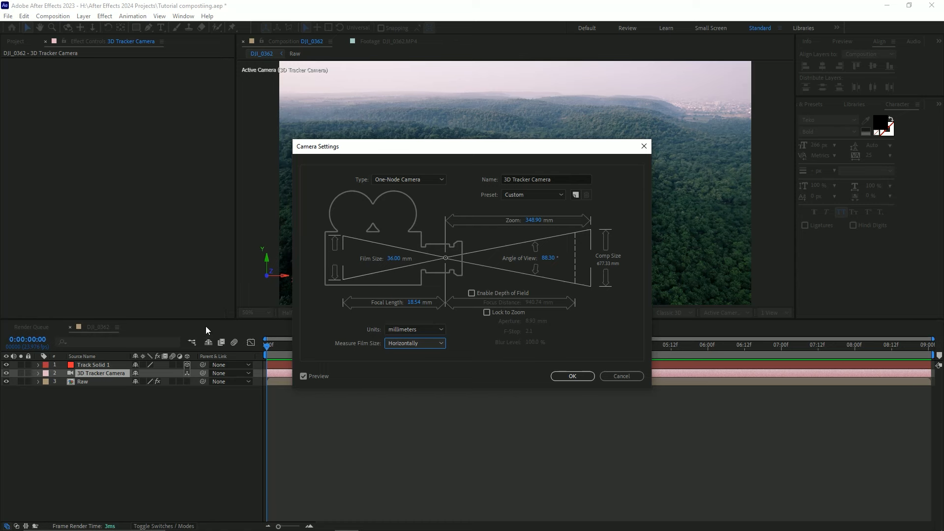
pyautogui.press('Return')
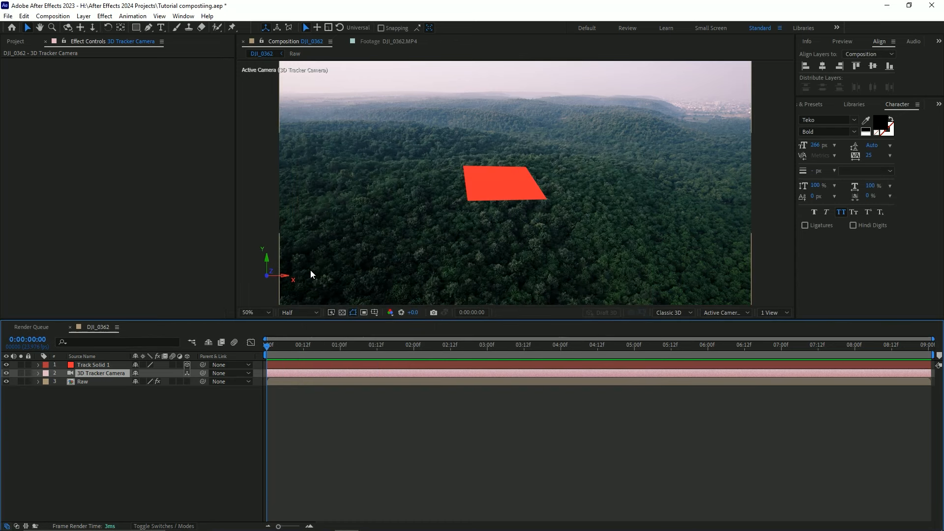
pyautogui.click(38, 365)
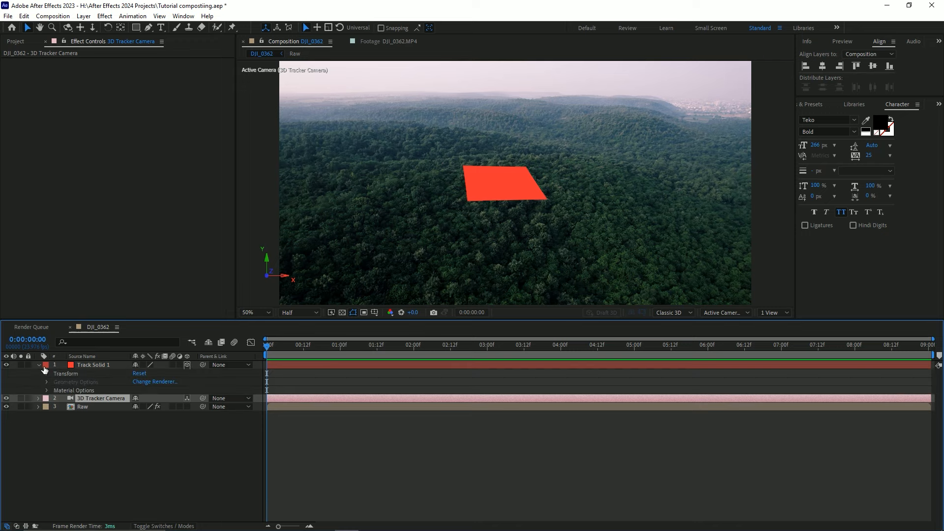
pyautogui.click(46, 373)
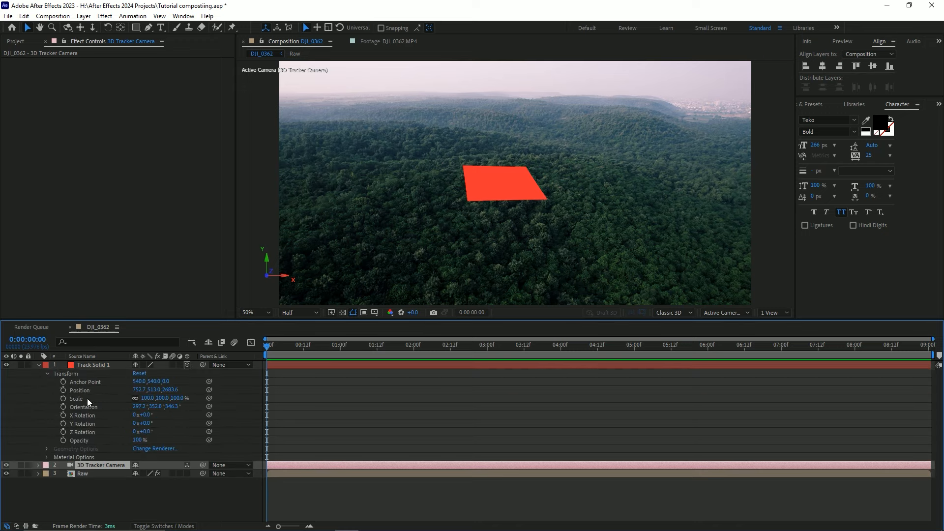
pyautogui.click(83, 382)
pyautogui.keyDown('shift'); pyautogui.click(83, 430); pyautogui.keyUp('shift')
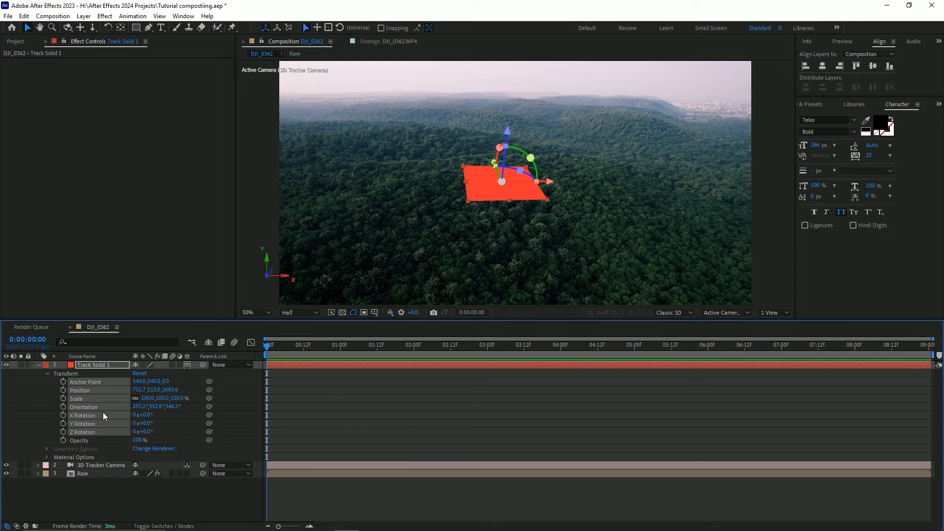
# - Switch to Blender, create a plane from the copied solid data with AE2Blend, save the file, and view it through the camera
pyautogui.hotkey('alt', 'Tab')
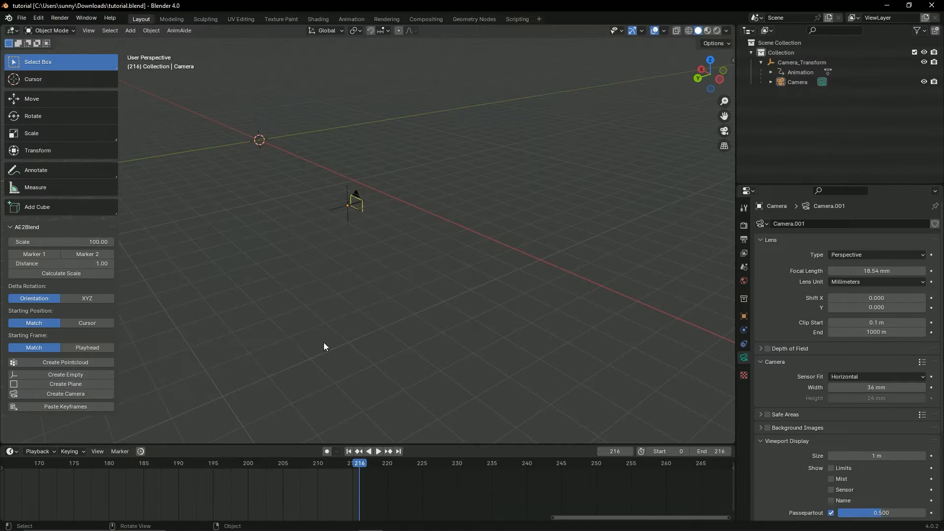
pyautogui.click(50, 384)
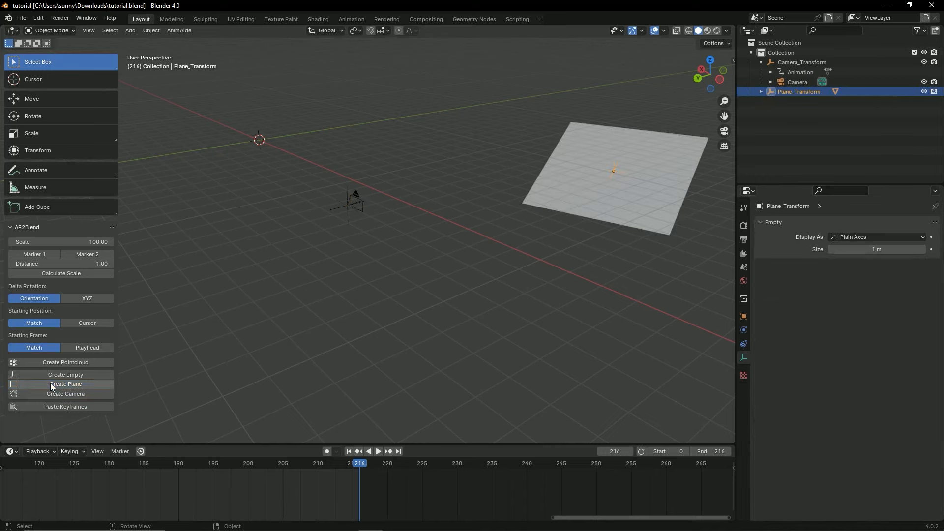
pyautogui.scroll(-3, 379, 306)
pyautogui.hotkey('ctrl', 's')
pyautogui.moveTo(382, 306); pyautogui.dragTo(442, 331, button='middle')
pyautogui.press('KP_0')
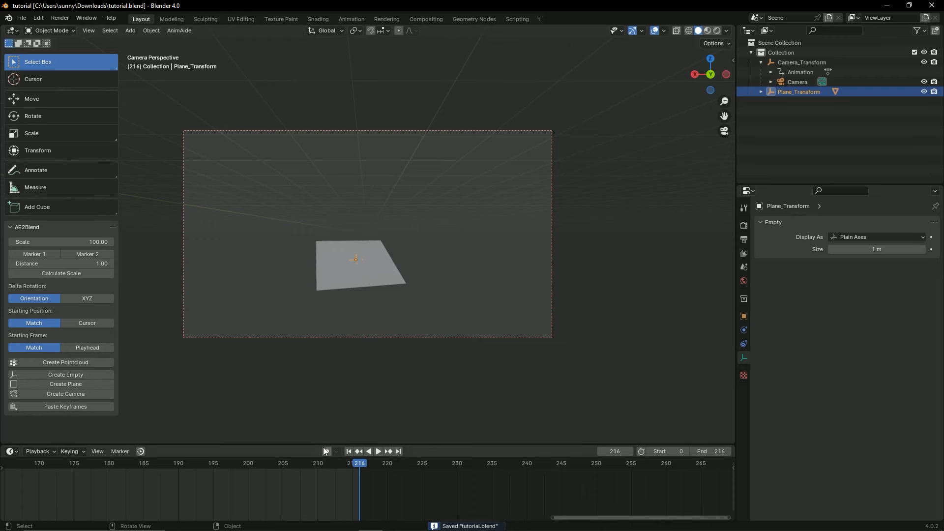
# - Enlarge the timeline area to show the full frame range, and narrow the 3D viewport's toolbar to icons only
pyautogui.moveTo(319, 446); pyautogui.dragTo(333, 403)
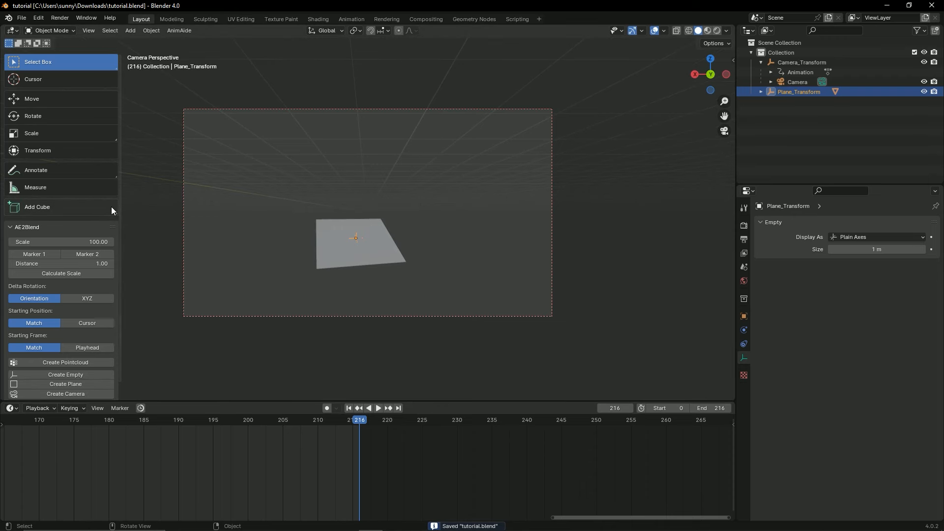
pyautogui.moveTo(118, 205); pyautogui.dragTo(37, 206)
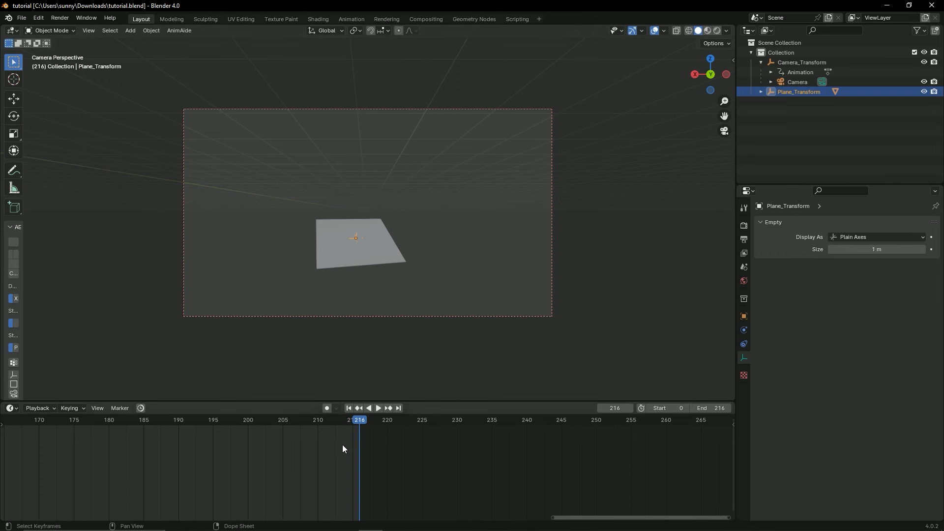
pyautogui.scroll(-8, 342, 444)
pyautogui.scroll(-3, 444, 454)
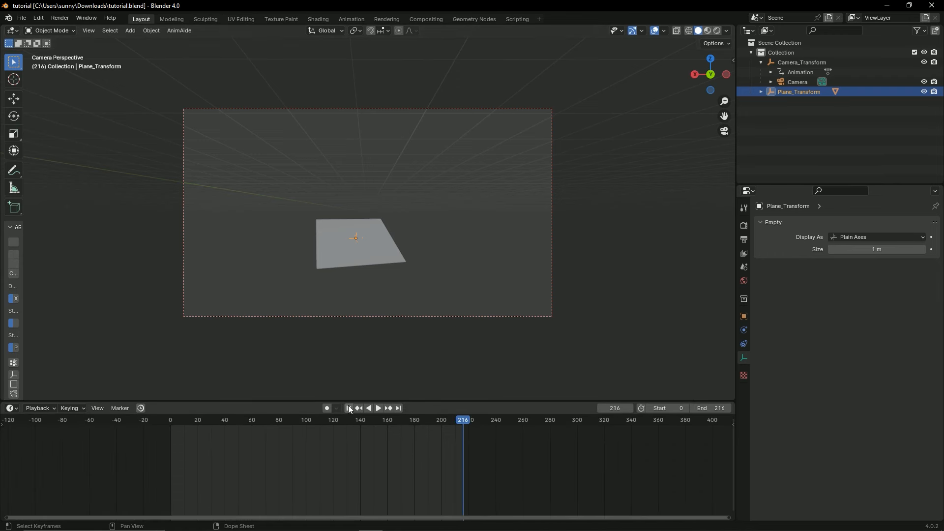
# - Scrub the animation from frame 0 to frame 90 to check the plane's motion, deselecting the plane and saving along the way
pyautogui.click(346, 408)
pyautogui.press('Home')
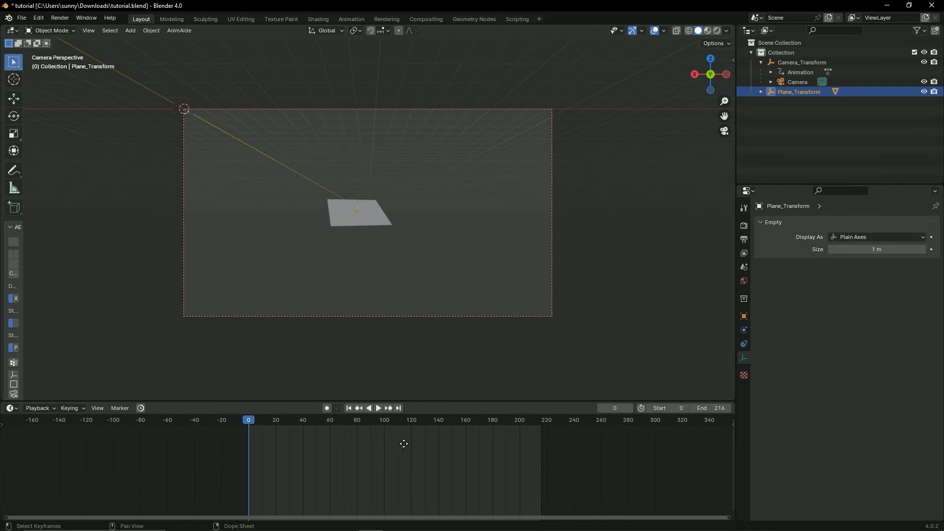
pyautogui.moveTo(196, 420); pyautogui.dragTo(347, 437)
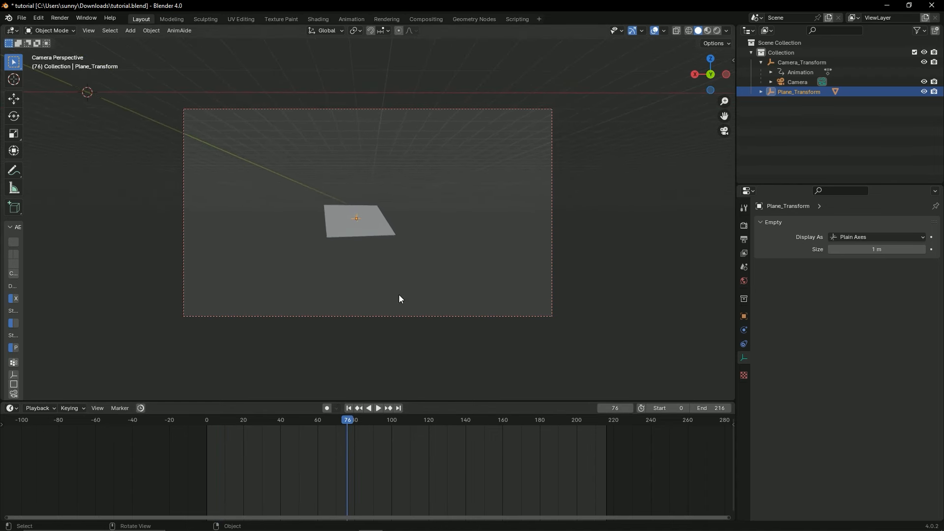
pyautogui.click(415, 260)
pyautogui.hotkey('ctrl', 's')
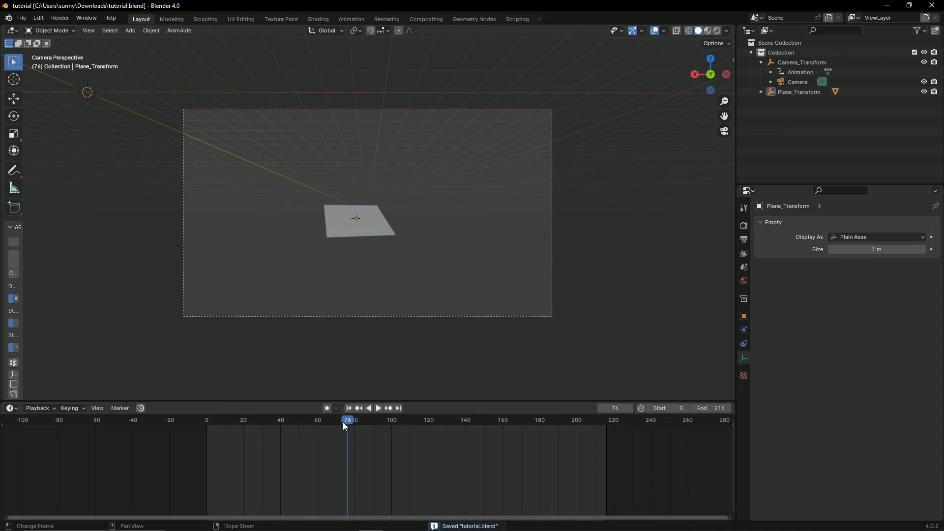
pyautogui.moveTo(345, 426); pyautogui.dragTo(372, 440)
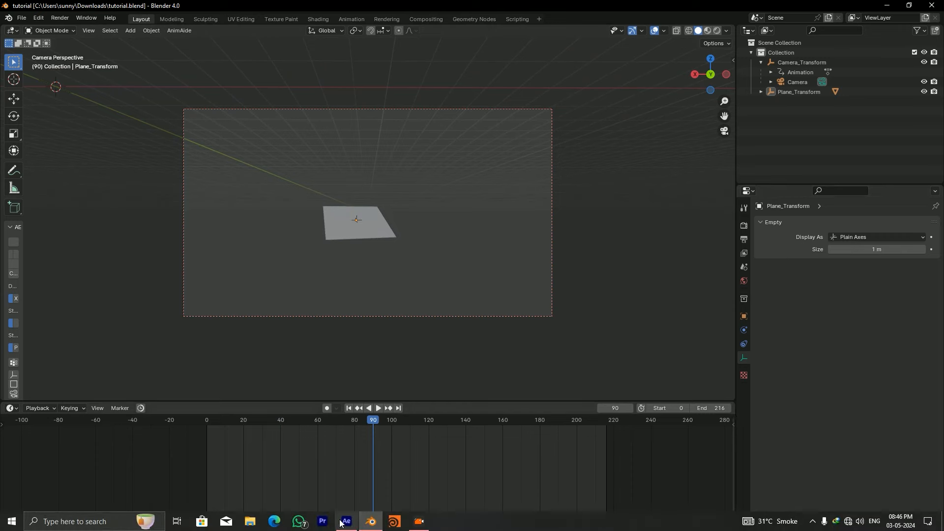
# - Switch to After Effects, collapse Track Solid 1's properties, and compare the red solid with the plane in Blender
pyautogui.click(346, 522)
pyautogui.press('F2')
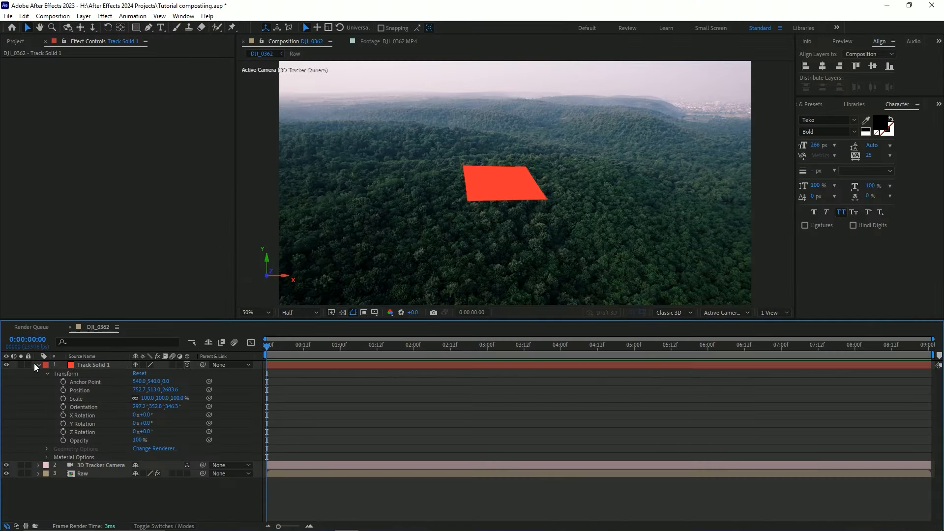
pyautogui.click(39, 364)
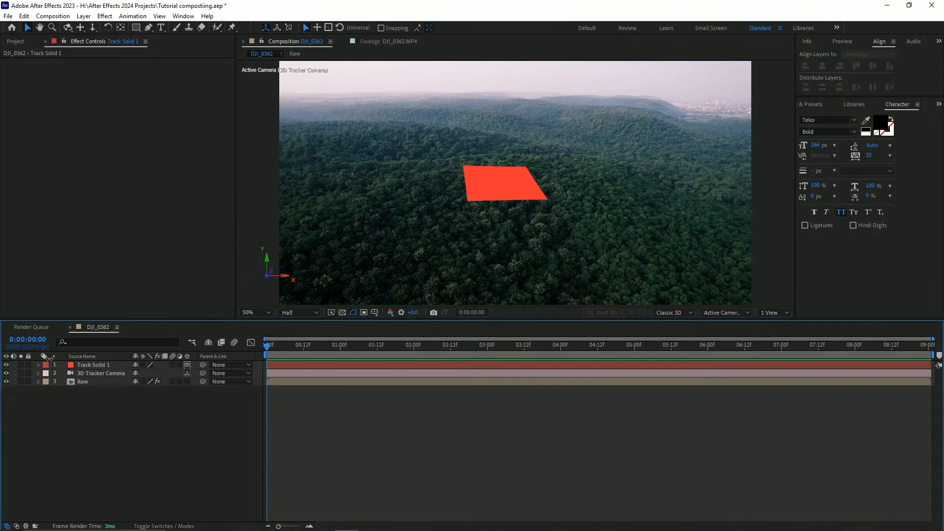
pyautogui.hotkey('alt', 'Tab')
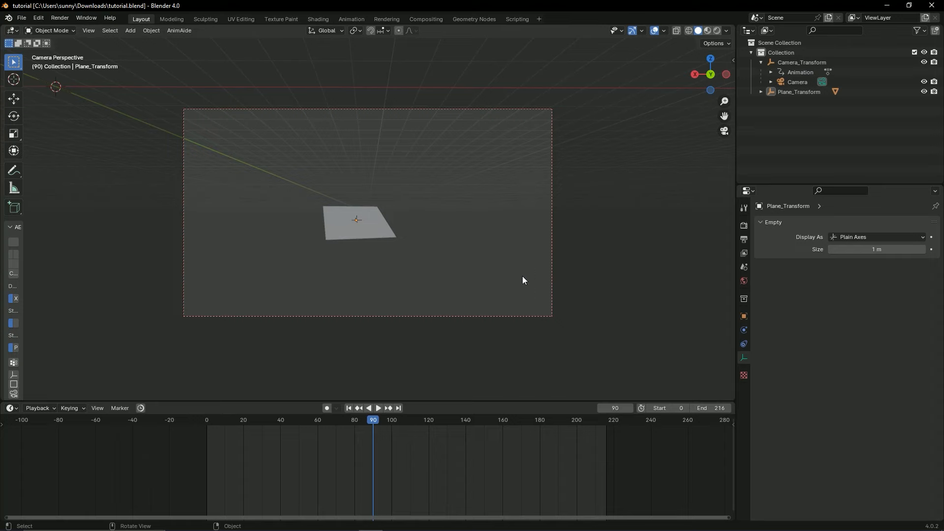
pyautogui.hotkey('alt', 'Tab')
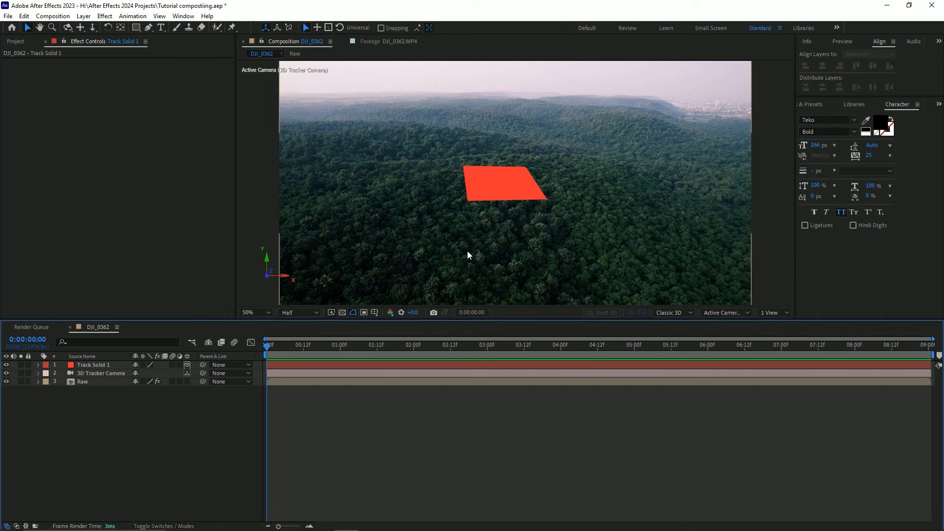
# - Save the After Effects project and preview the composition with the tracked solid
pyautogui.hotkey('ctrl', 's')
pyautogui.press('space')
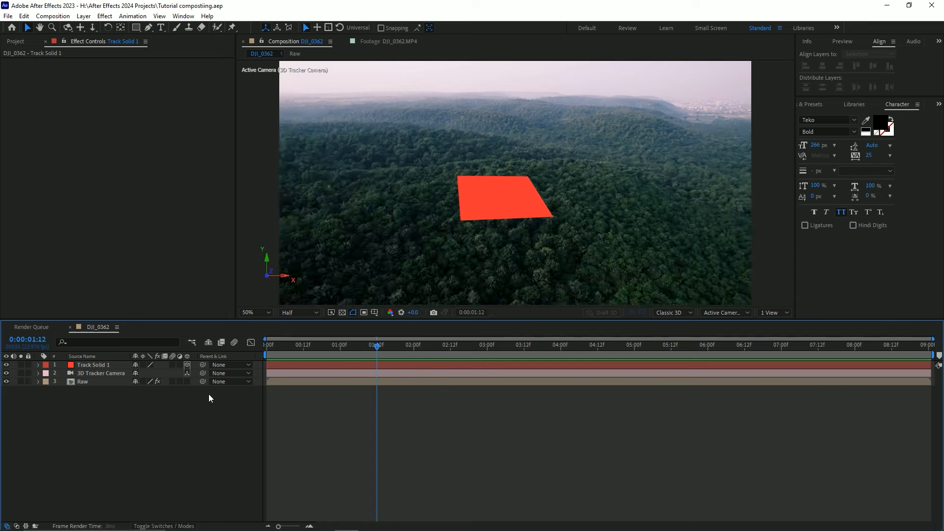
pyautogui.press('space')
# - Hide the Track Solid 1 and 3D Tracker Camera layers, save the project, and preview the clean footage
pyautogui.moveTo(7, 365); pyautogui.dragTo(6, 373)
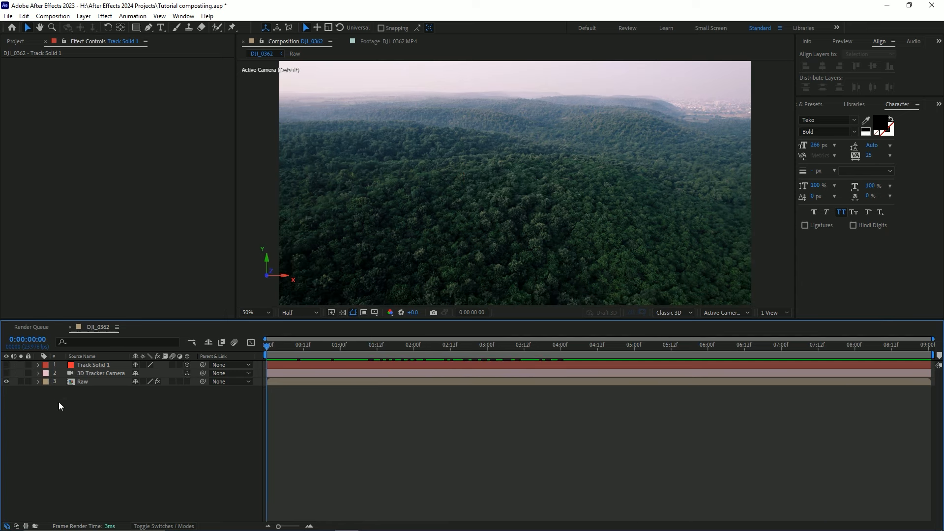
pyautogui.hotkey('ctrl', 's')
pyautogui.press('space')
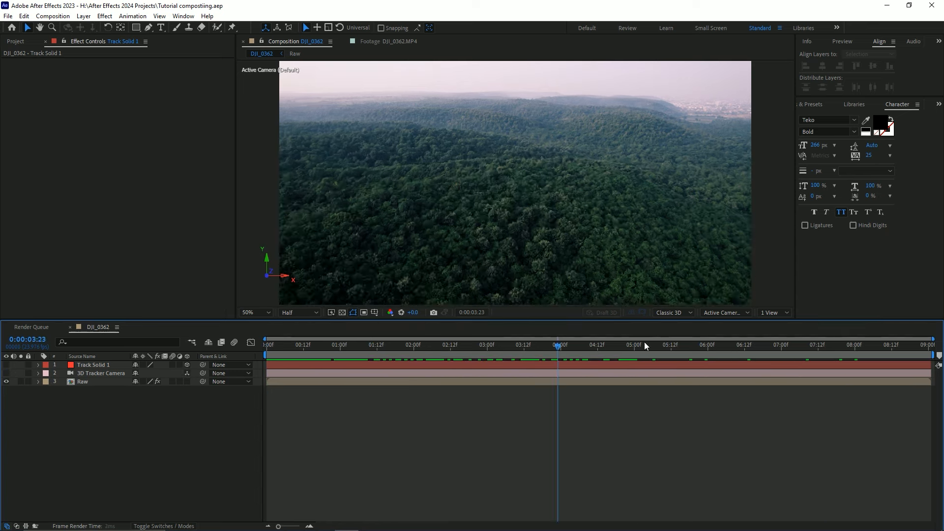
pyautogui.press('space')
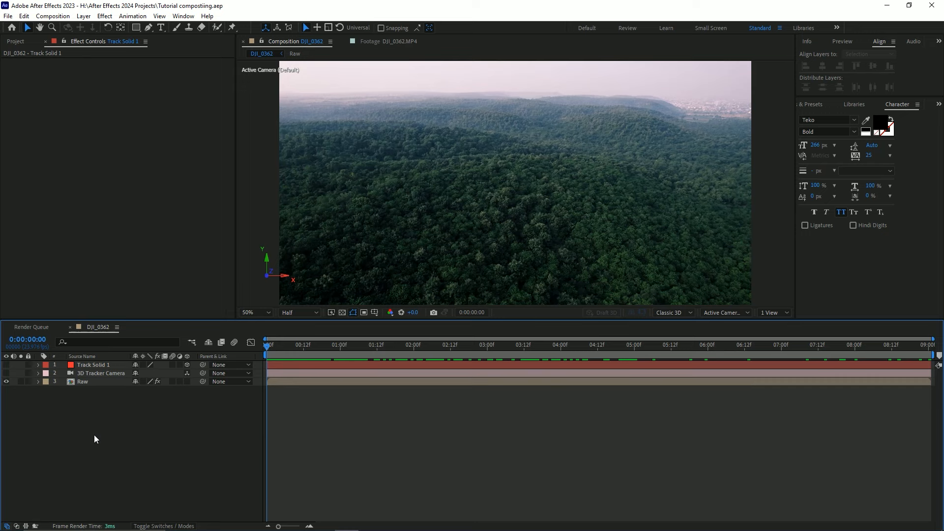
# - Add the DJI_0362 composition to the render queue with H.264 as its output format
pyautogui.hotkey('ctrl', 'm')
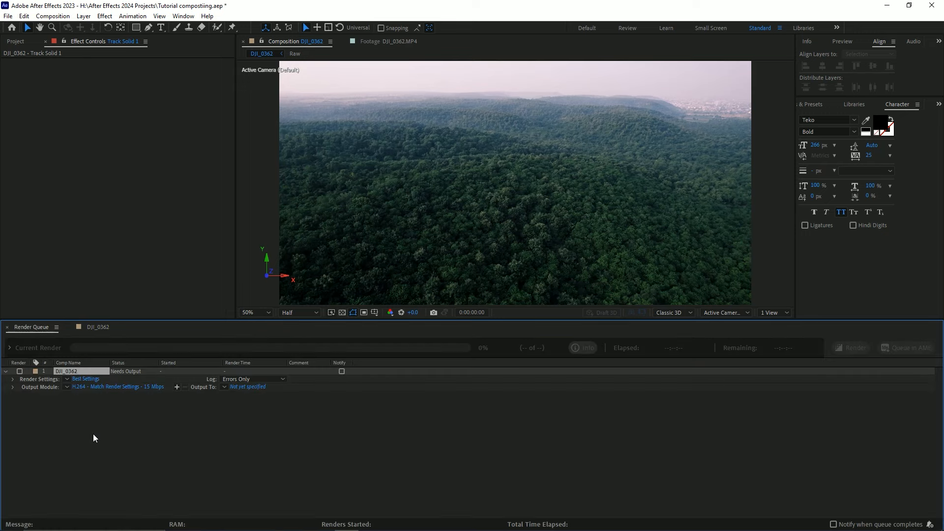
pyautogui.click(123, 386)
pyautogui.click(417, 152)
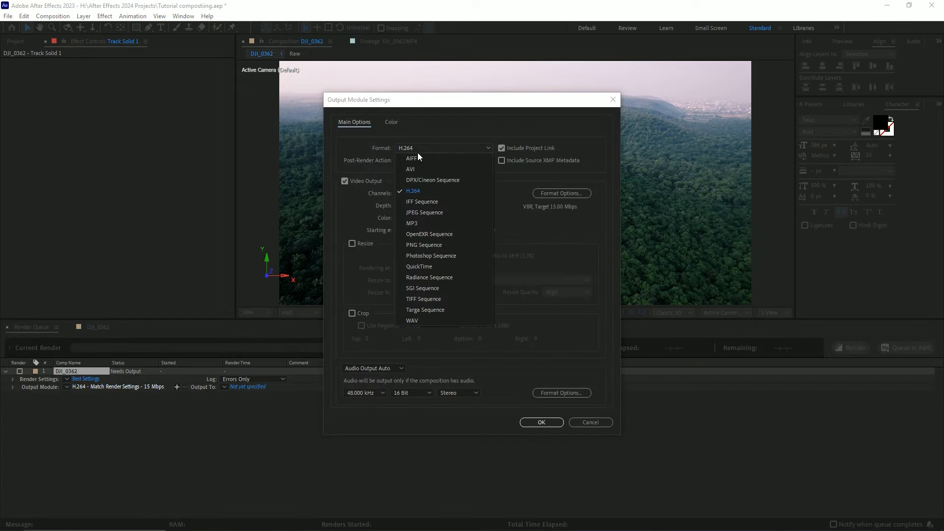
pyautogui.click(421, 150)
pyautogui.click(421, 149)
pyautogui.click(435, 152)
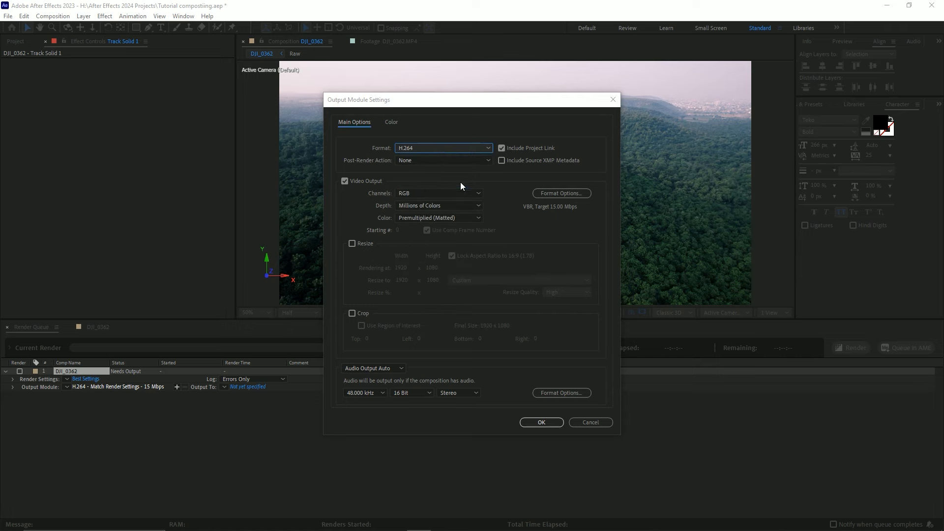
pyautogui.click(541, 422)
# - Set the output to DJI_0362 in the Files folder and render the composition
pyautogui.click(247, 387)
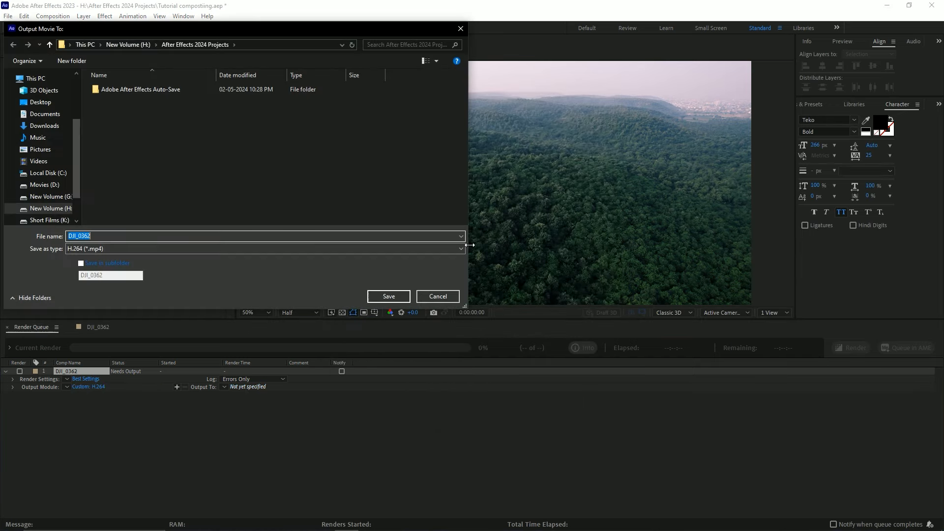
pyautogui.scroll(3, 44, 185)
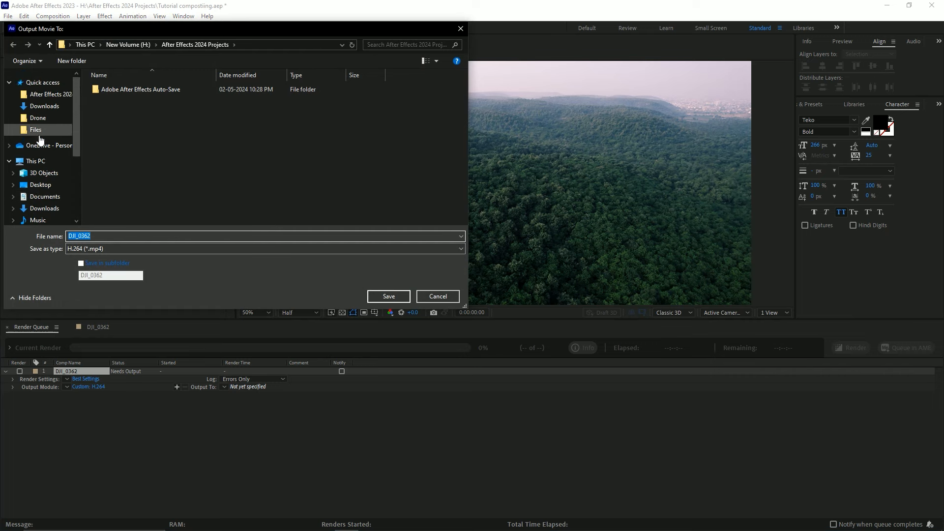
pyautogui.click(35, 129)
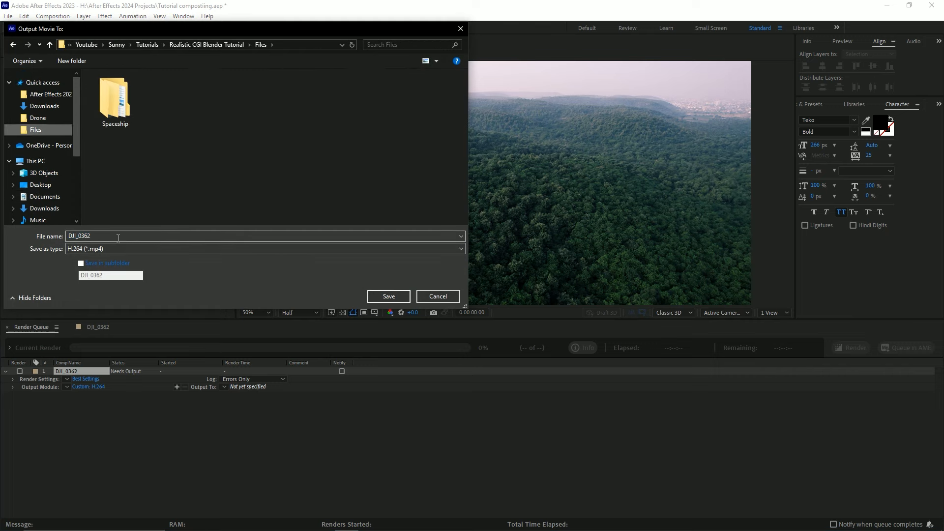
pyautogui.click(388, 296)
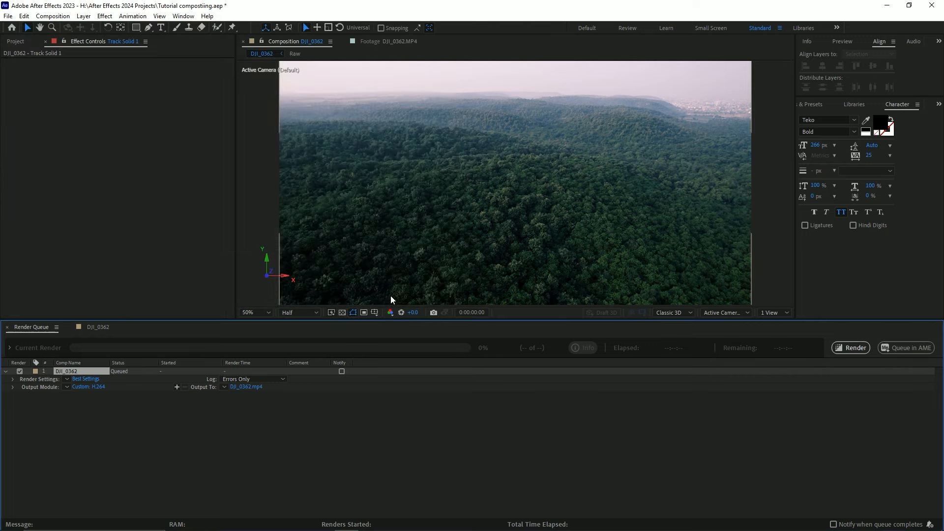
pyautogui.click(852, 347)
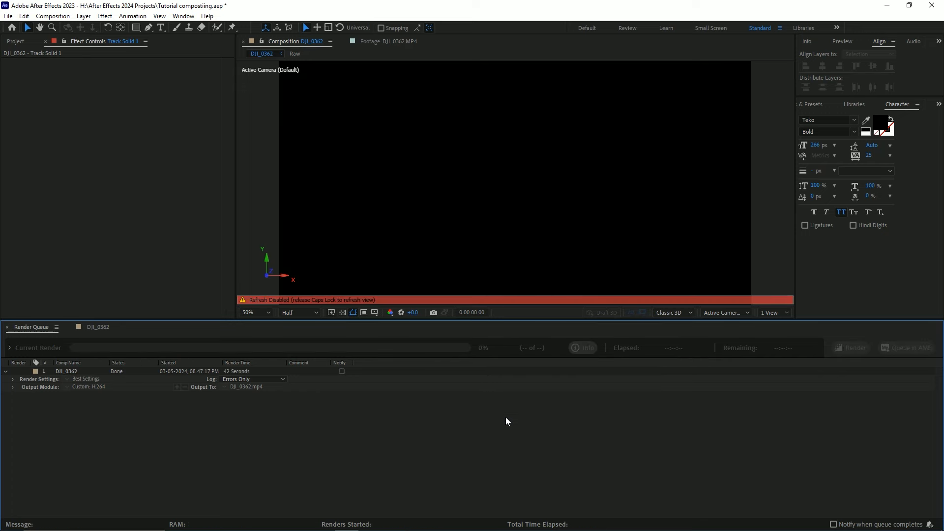
# - Switch to Blender and enable background images for the camera
pyautogui.click(887, 5)
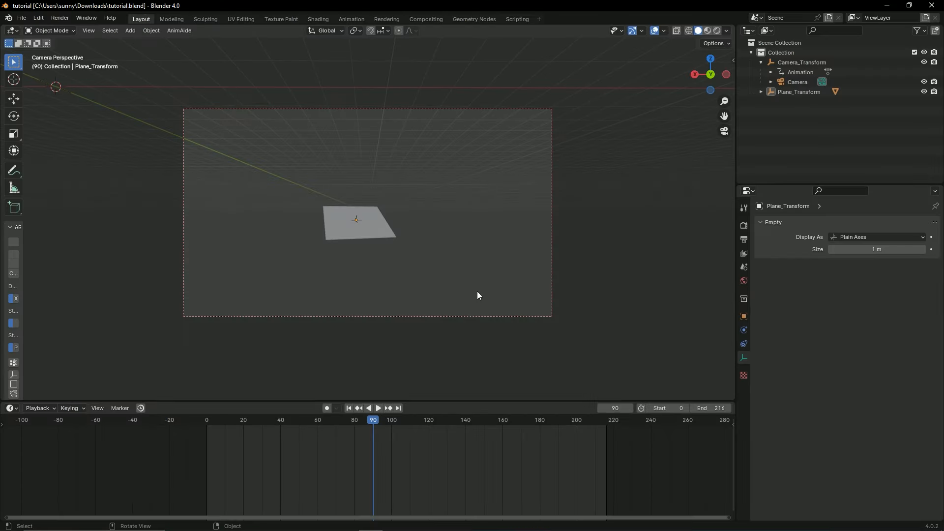
pyautogui.click(793, 81)
pyautogui.scroll(-4, 759, 437)
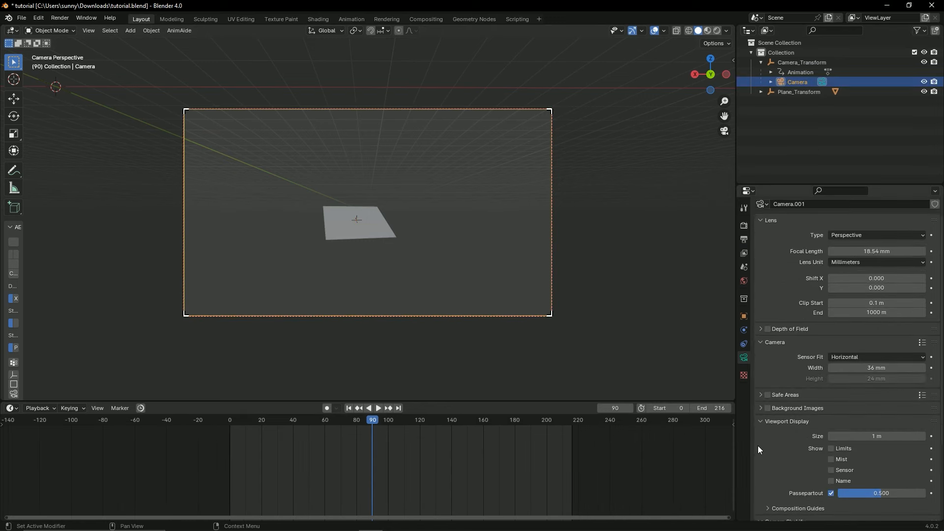
pyautogui.scroll(-2, 773, 412)
pyautogui.click(767, 309)
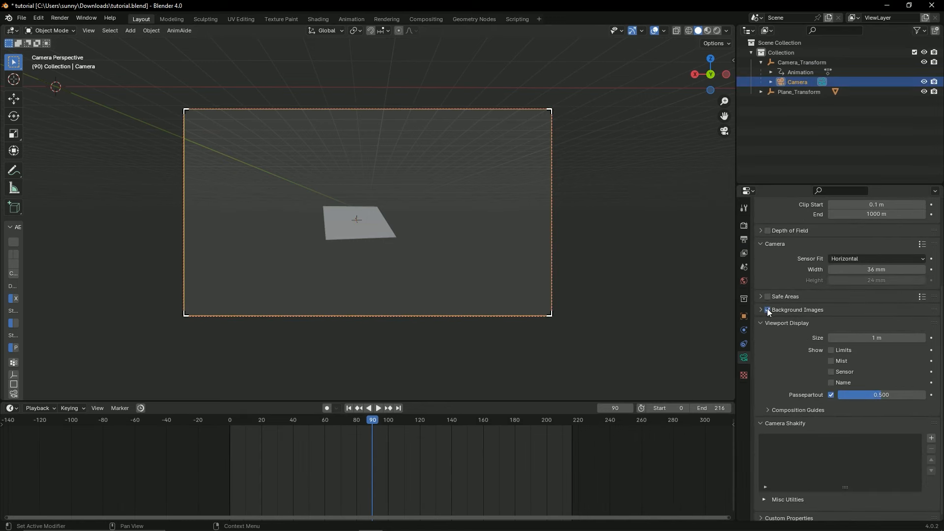
# - Add a Movie Clip background to the camera and load DJI_0362.mp4 from the Files folder
pyautogui.click(760, 310)
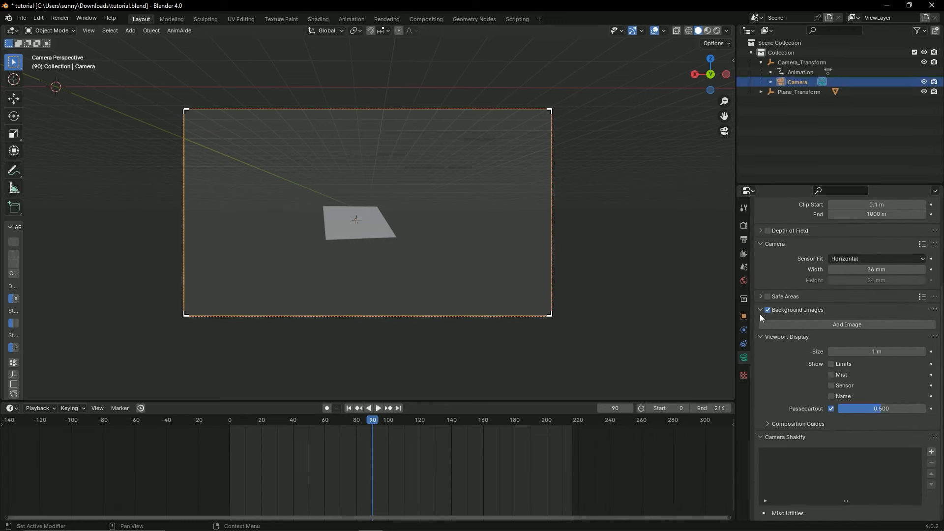
pyautogui.click(836, 320)
pyautogui.click(905, 354)
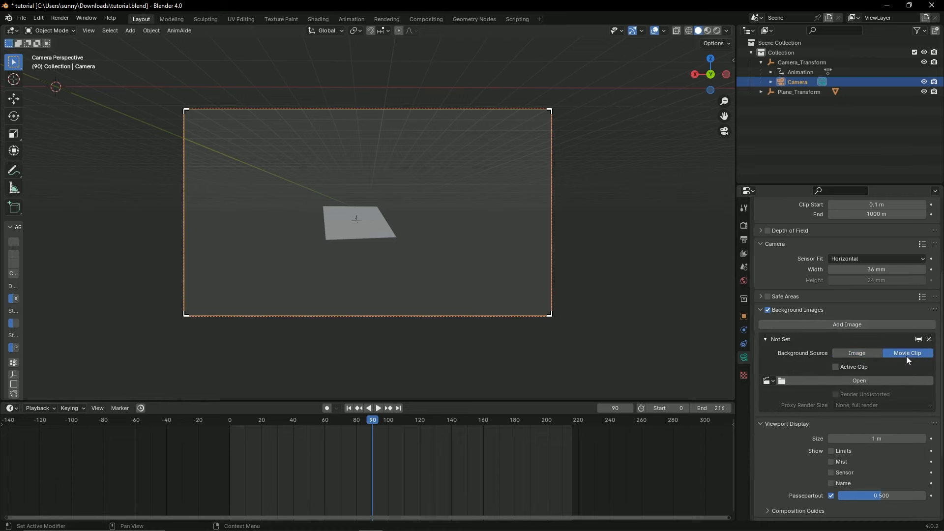
pyautogui.click(860, 380)
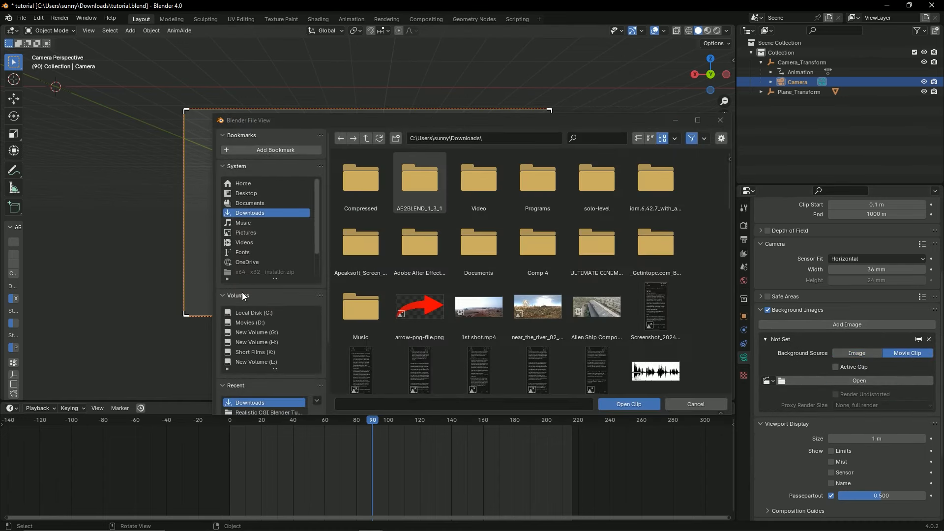
pyautogui.scroll(-2, 253, 294)
pyautogui.scroll(2, 250, 311)
pyautogui.scroll(-3, 258, 253)
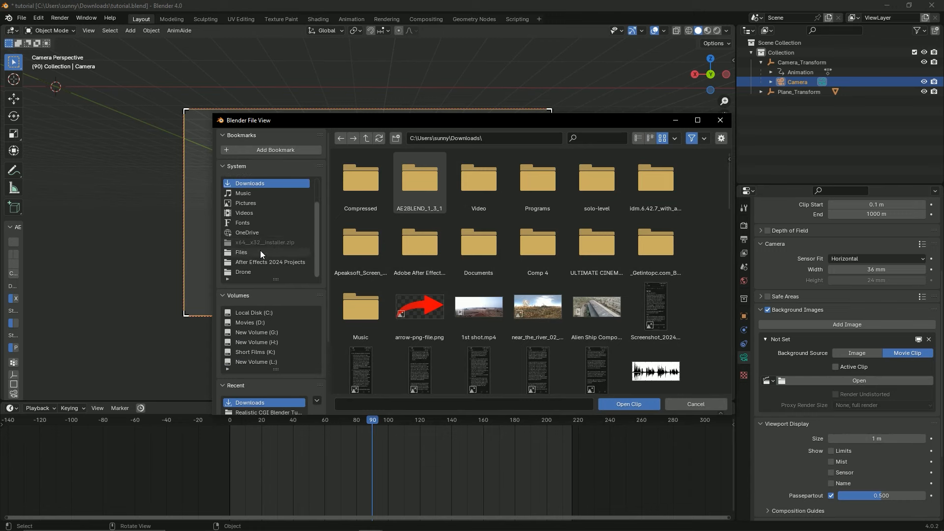
pyautogui.click(244, 252)
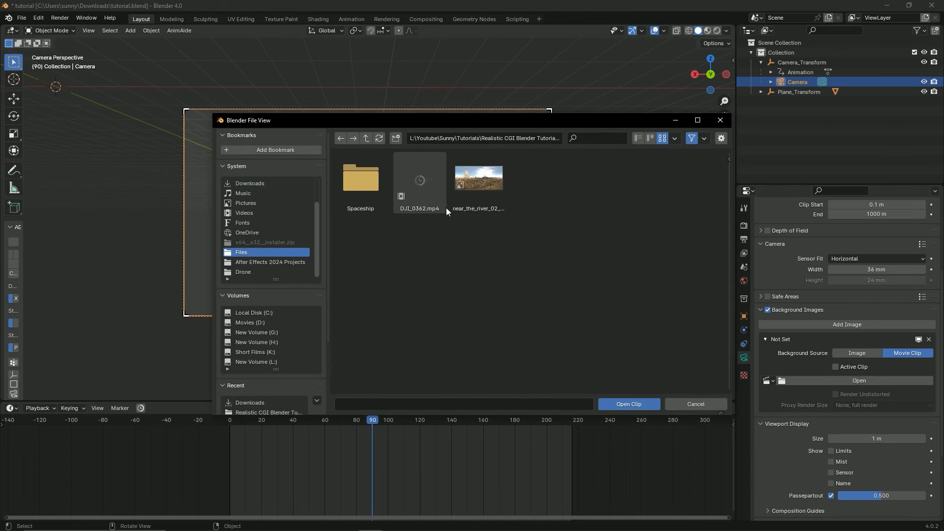
pyautogui.doubleClick(417, 183)
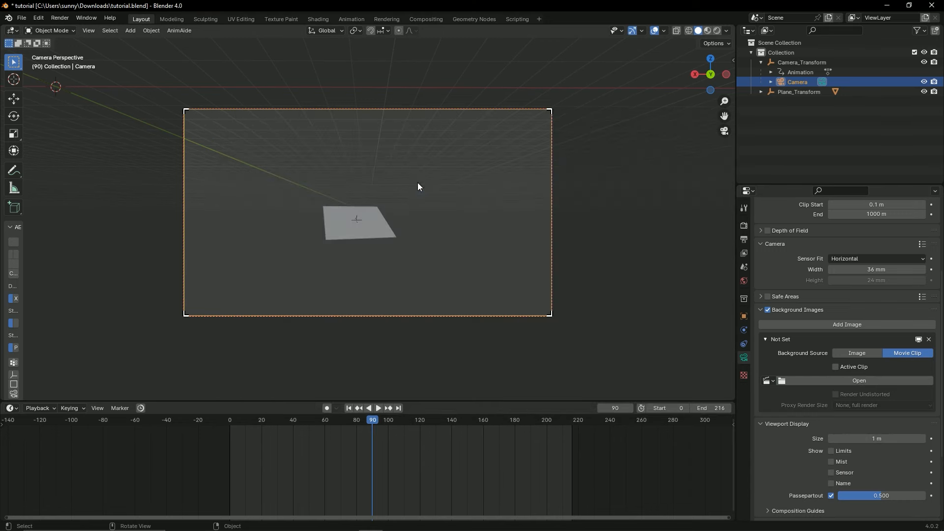
# - Set the background clip's opacity to 1, deselect the camera, and save the file
pyautogui.scroll(-4, 841, 392)
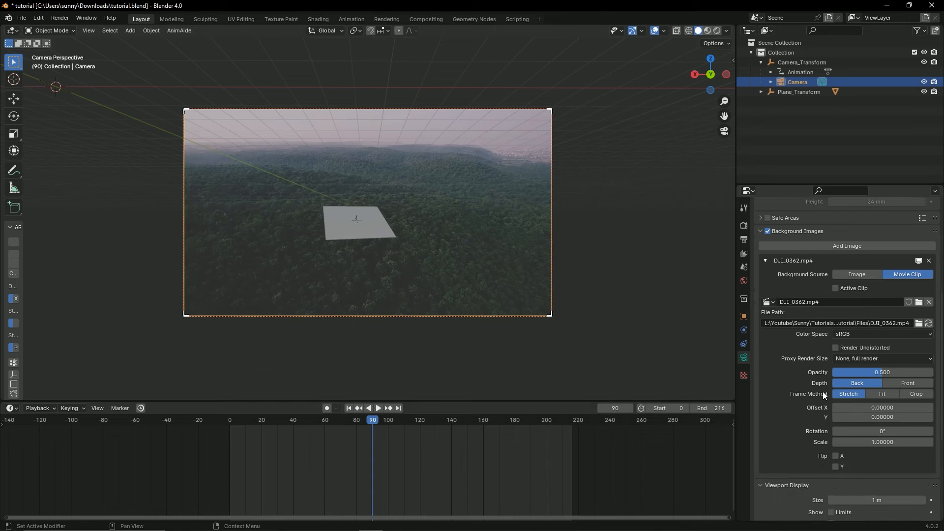
pyautogui.click(847, 373)
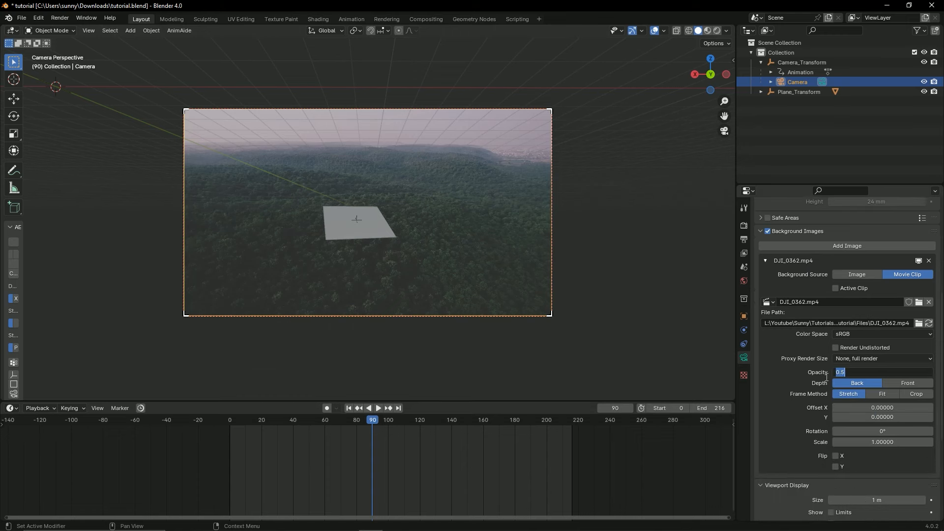
pyautogui.write('0.824')
pyautogui.press('Return')
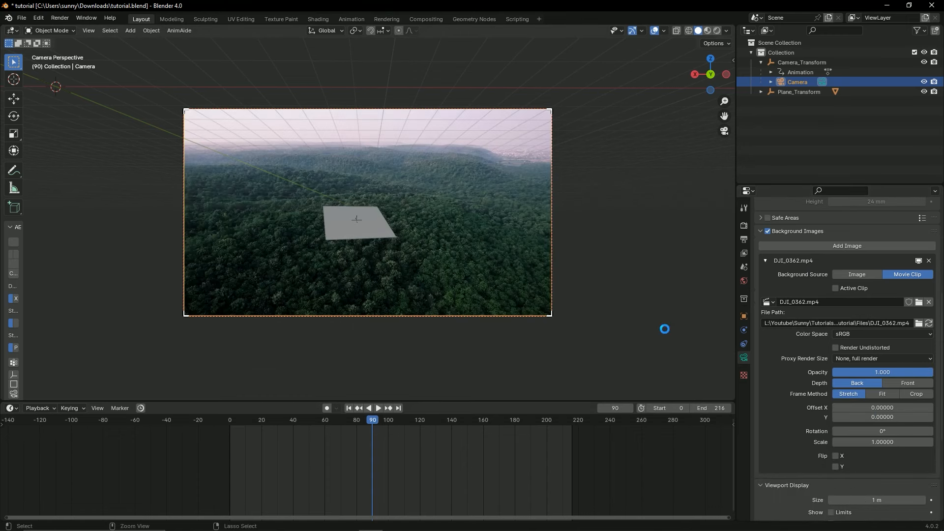
pyautogui.hotkey('ctrl', 's')
pyautogui.click(590, 147)
pyautogui.hotkey('ctrl', 's')
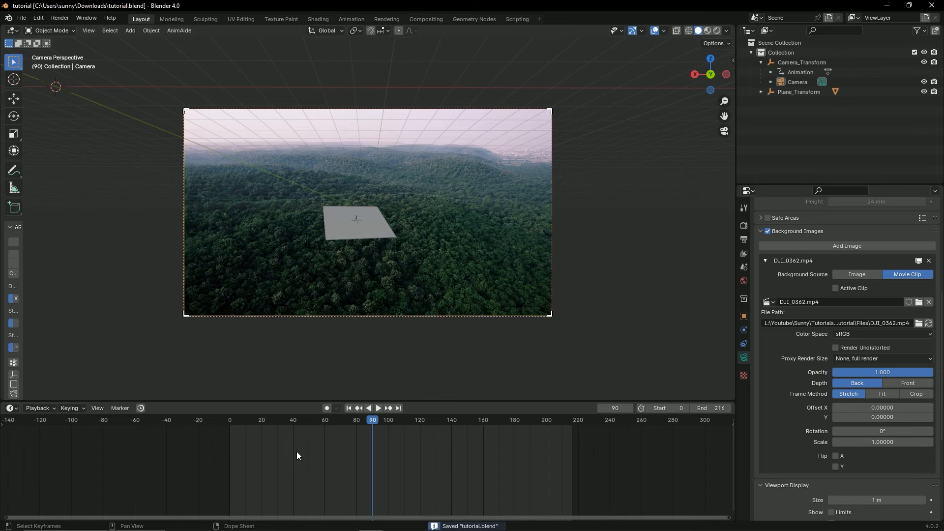
# - Play the animation from the first frame to check the plane's tracking against the footage, and scrub back to frame 96
pyautogui.click(346, 407)
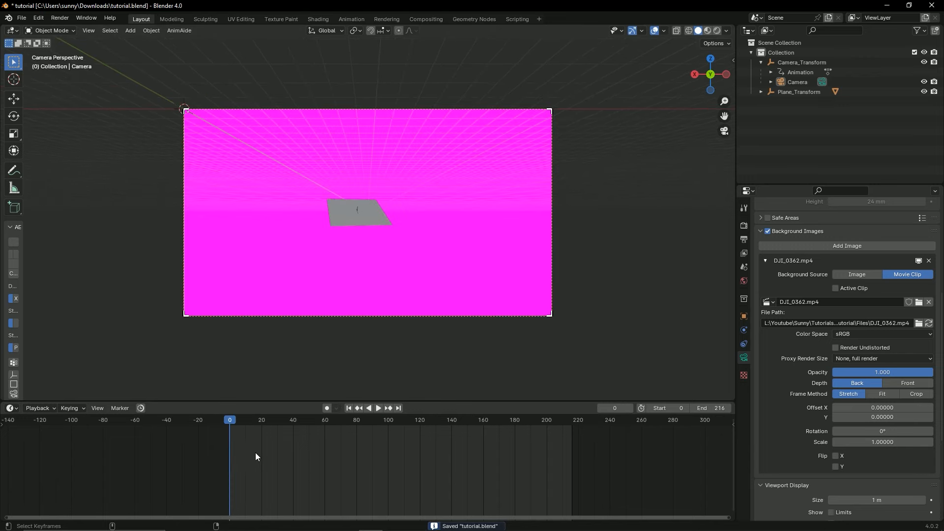
pyautogui.scroll(6, 255, 452)
pyautogui.moveTo(241, 453); pyautogui.dragTo(209, 454, button='middle')
pyautogui.scroll(2, 192, 449)
pyautogui.scroll(-3, 156, 436)
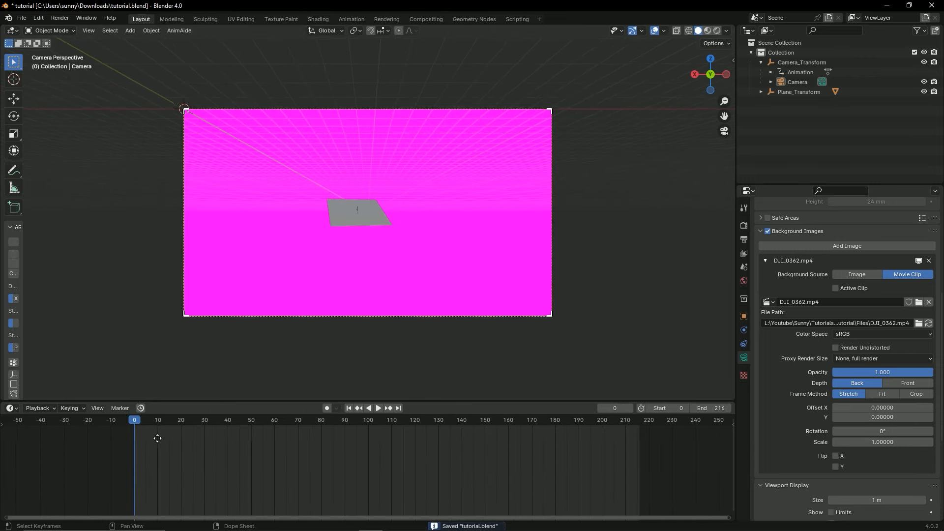
pyautogui.press('space')
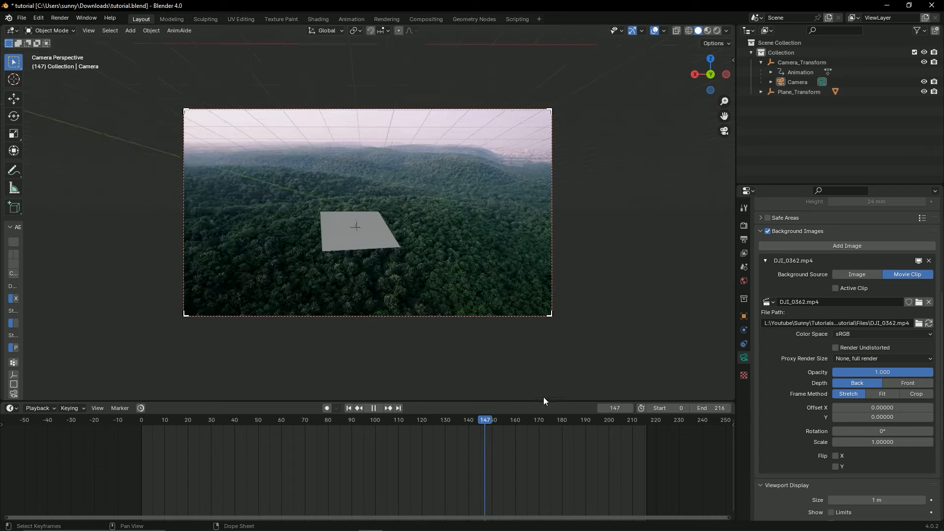
pyautogui.moveTo(484, 422); pyautogui.dragTo(367, 434)
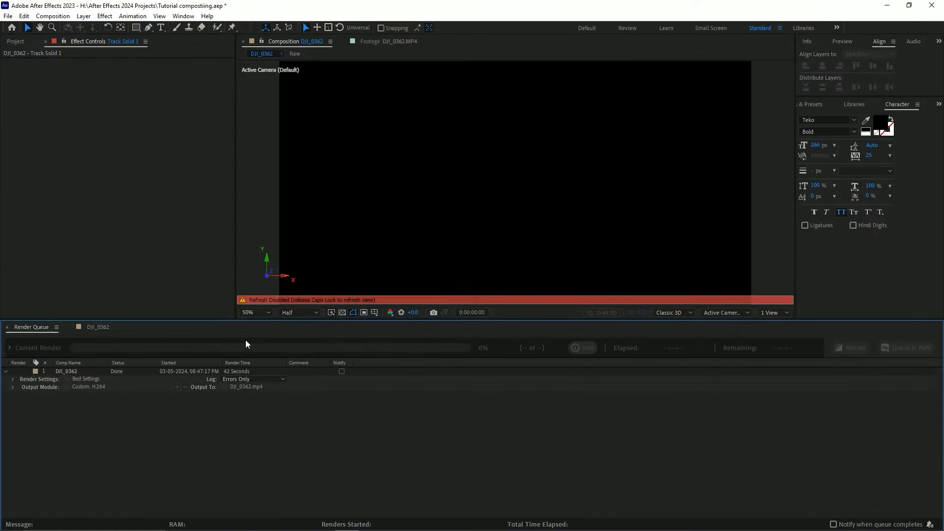
# - Switch to After Effects and scrub the start of the DJI_0362 composition to review the footage
pyautogui.click(98, 327)
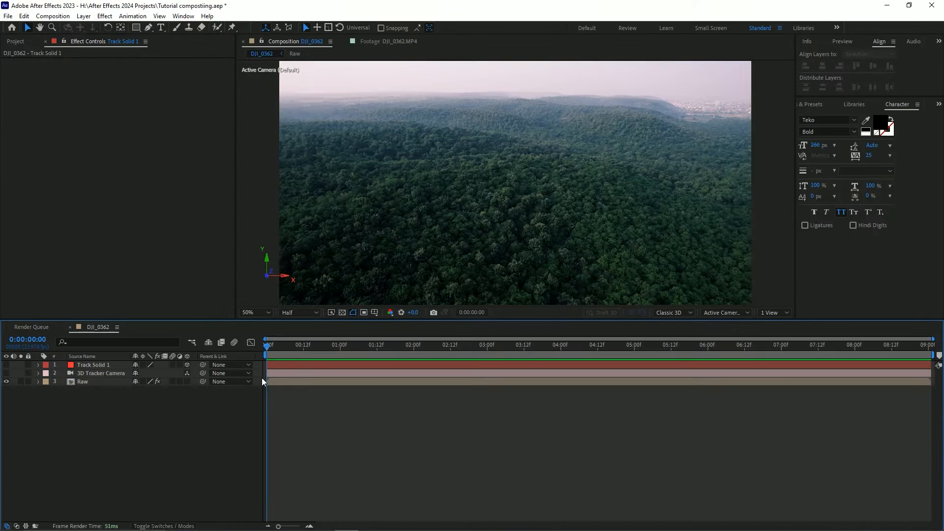
pyautogui.moveTo(273, 359); pyautogui.dragTo(316, 364)
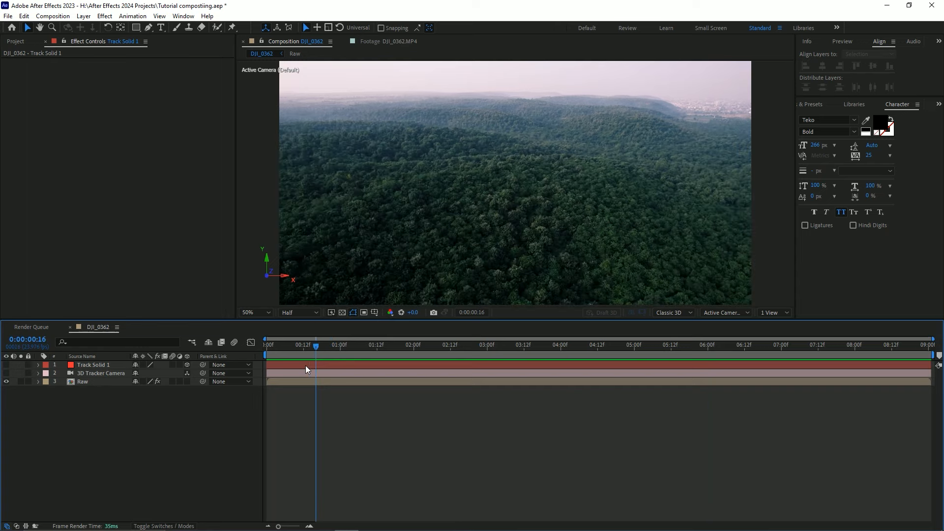
pyautogui.click(306, 364)
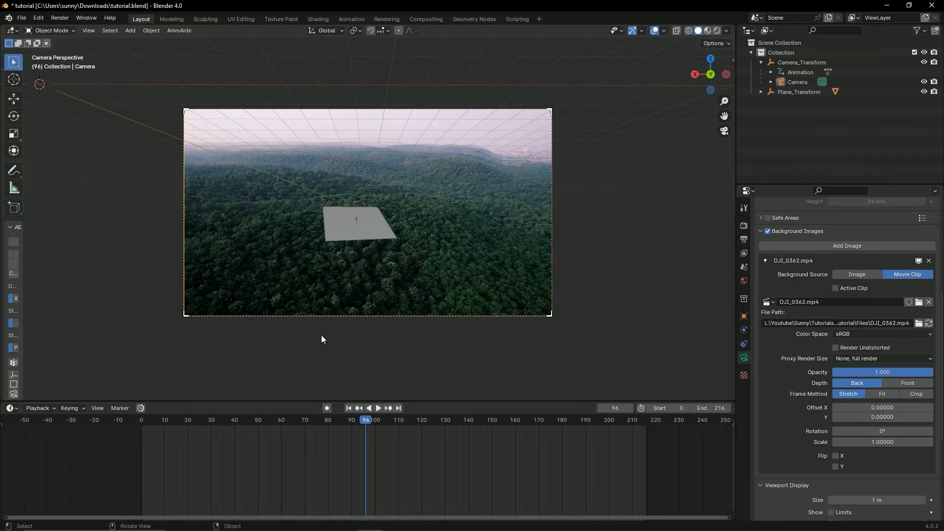
# - Switch back to Blender, shrink the timeline area to enlarge the 3D viewport, and save the file
pyautogui.hotkey('ctrl', 's')
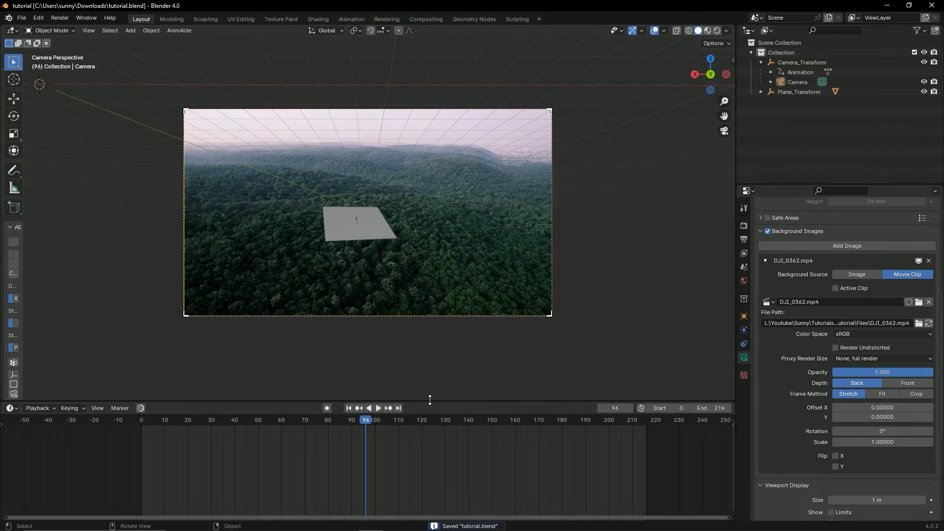
pyautogui.moveTo(427, 401); pyautogui.dragTo(430, 426)
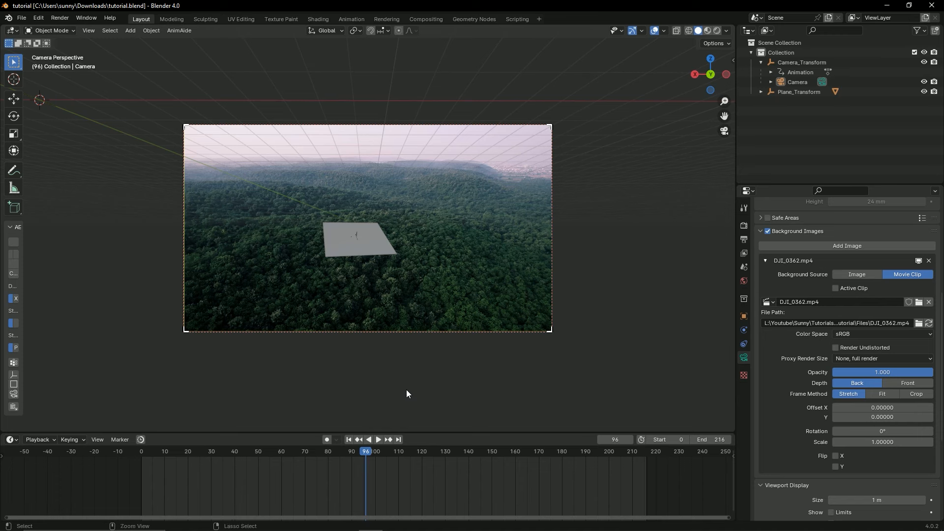
pyautogui.hotkey('ctrl', 's')
# - Snap the 3D cursor to the tracked plane, deselect the plane, and save the file
pyautogui.click(364, 247)
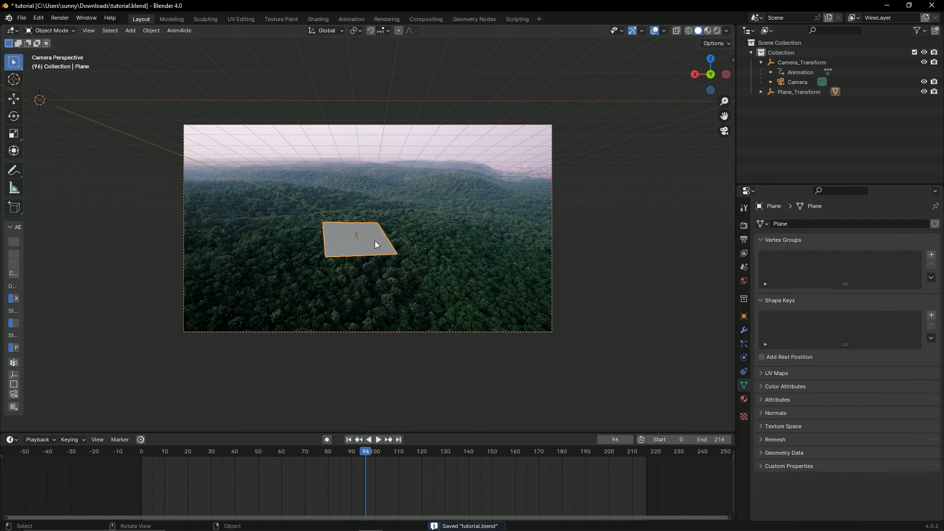
pyautogui.hotkey('shift', 's')
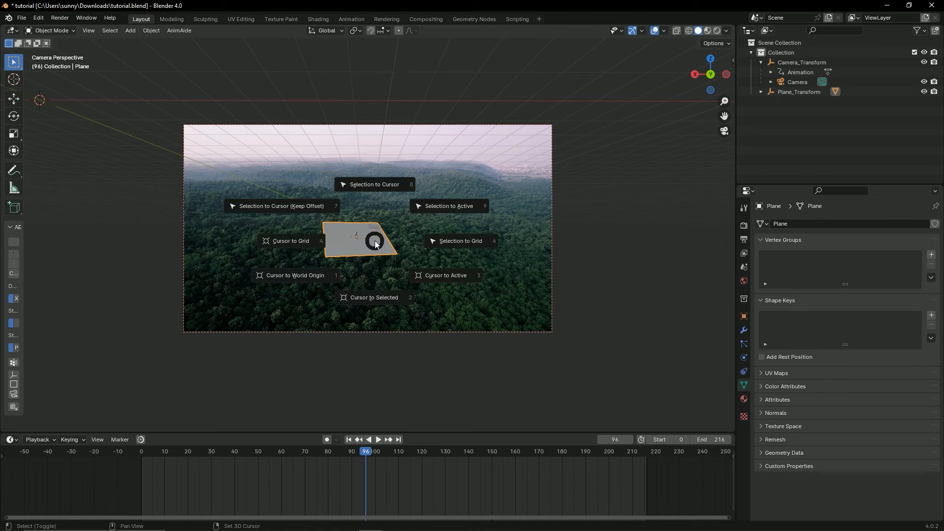
pyautogui.click(384, 298)
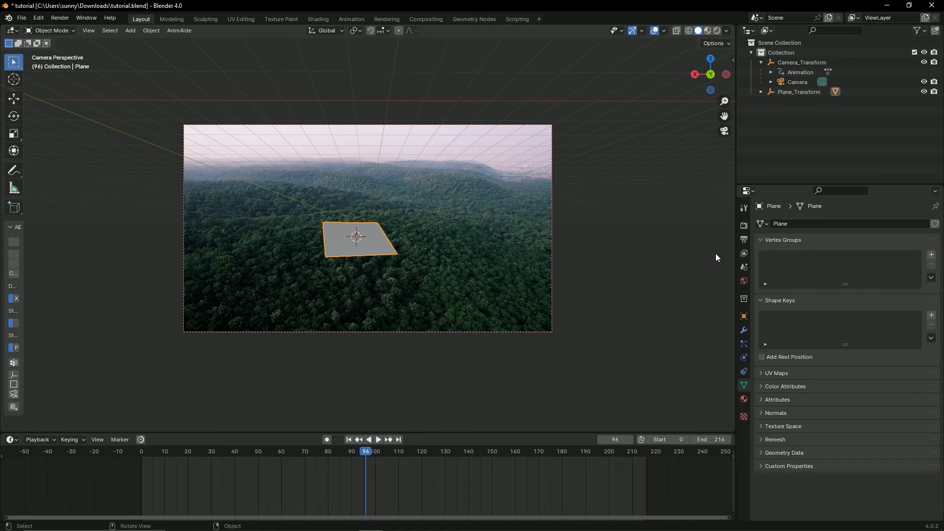
pyautogui.click(674, 243)
pyautogui.hotkey('ctrl', 's')
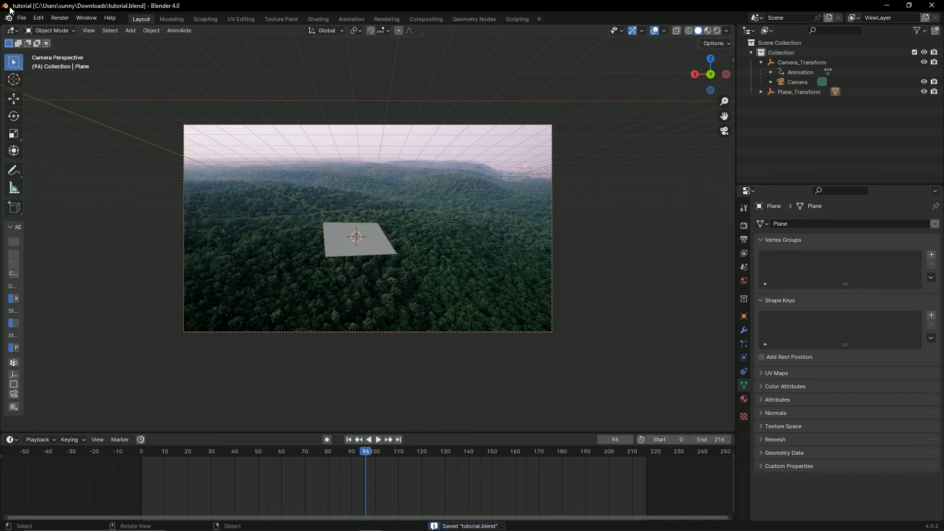
# - Import the FBX model spaceship_3.fbx from the Spaceship source folder inside Files, and save the file
pyautogui.click(22, 18)
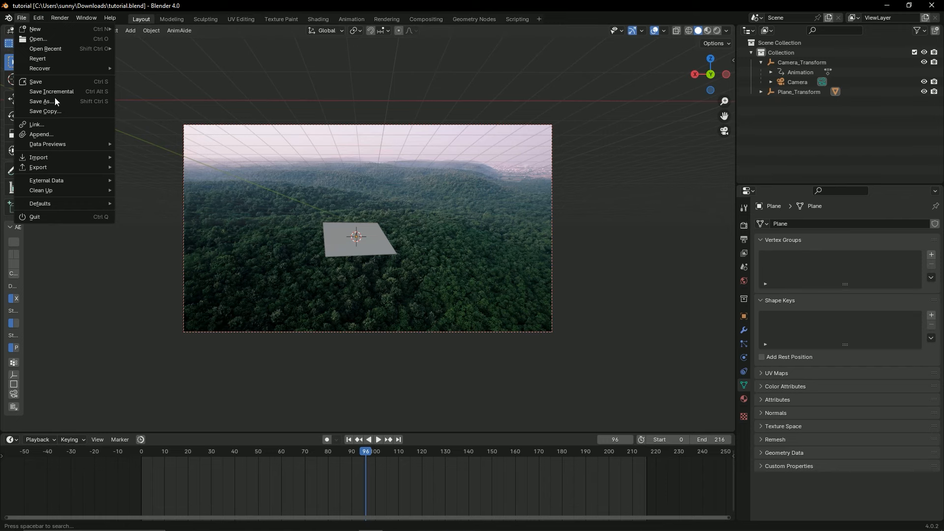
pyautogui.moveTo(76, 156)
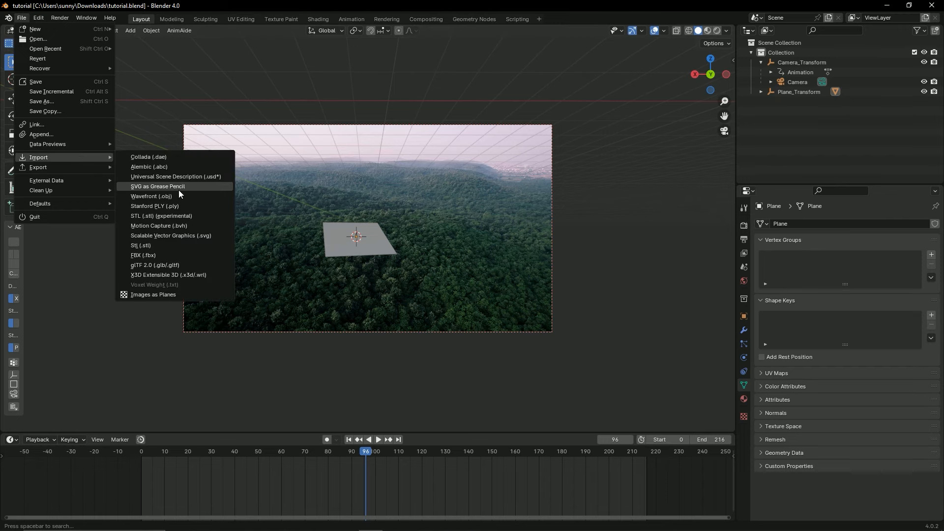
pyautogui.click(166, 256)
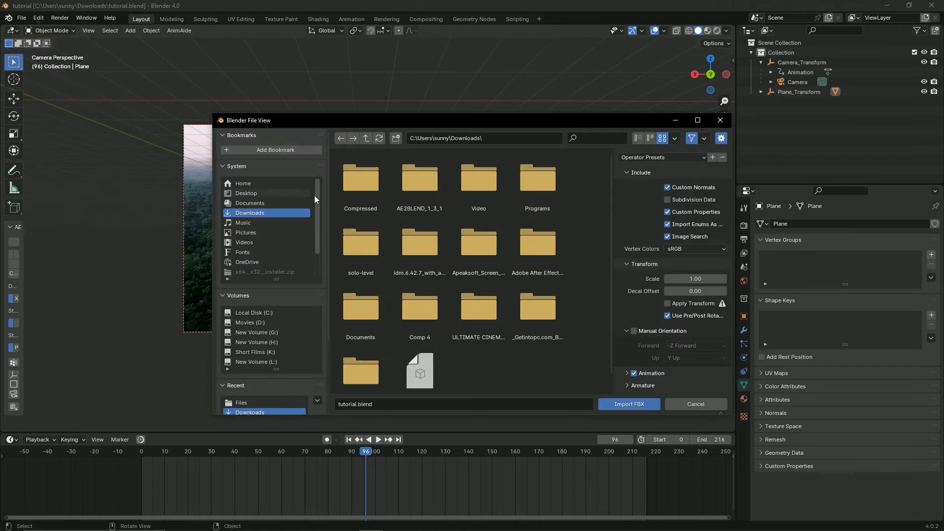
pyautogui.scroll(-1, 401, 255)
pyautogui.scroll(-3, 243, 240)
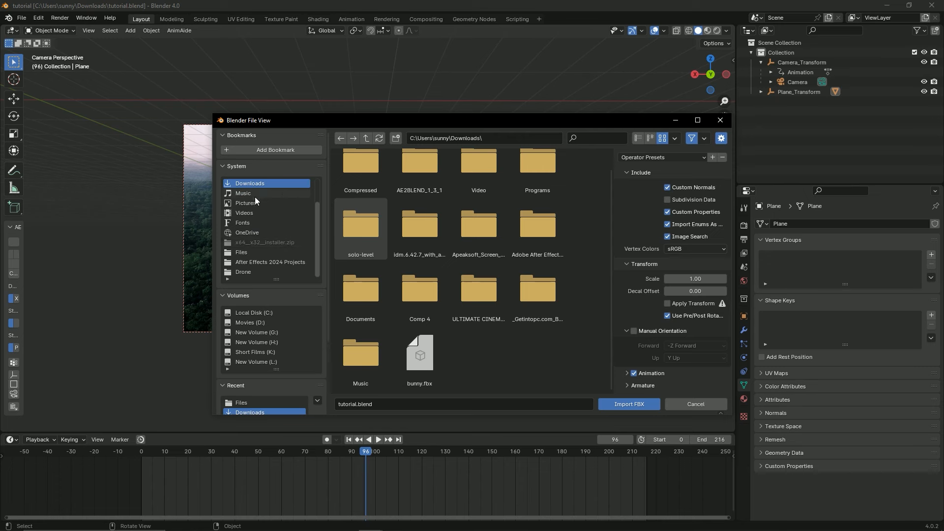
pyautogui.click(255, 251)
pyautogui.doubleClick(369, 177)
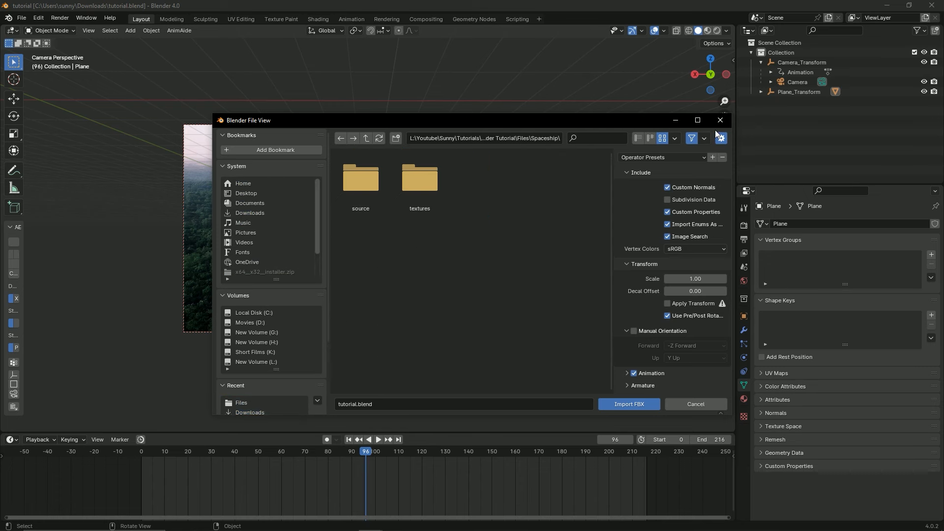
pyautogui.doubleClick(371, 196)
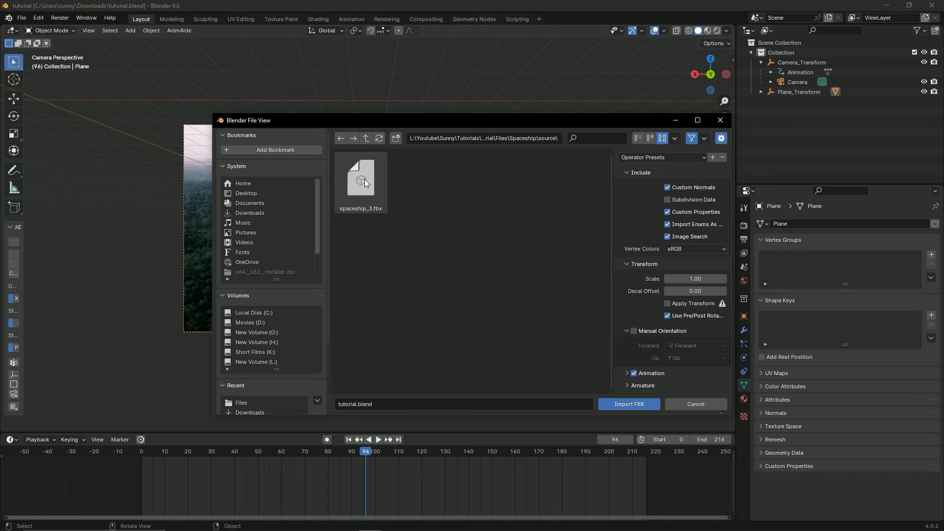
pyautogui.click(364, 179)
pyautogui.doubleClick(365, 179)
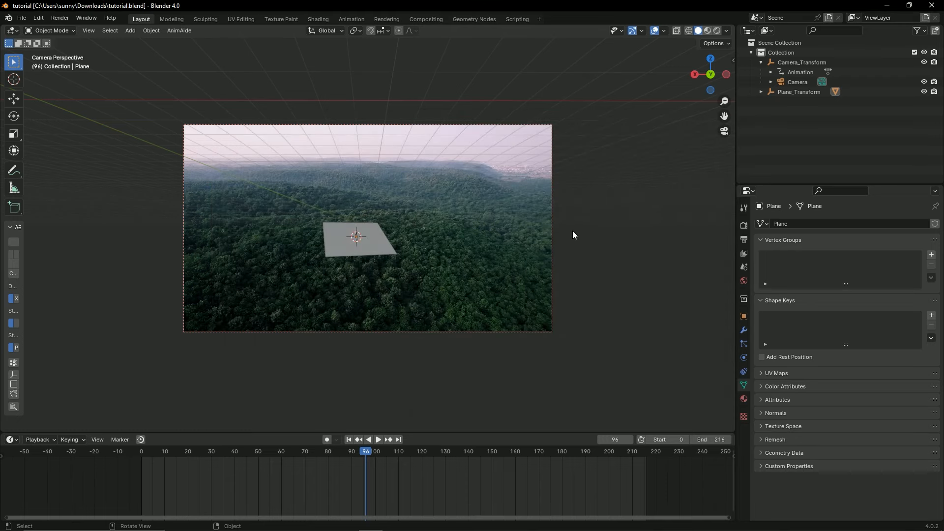
pyautogui.moveTo(565, 234); pyautogui.dragTo(452, 315, button='middle')
pyautogui.hotkey('ctrl', 's')
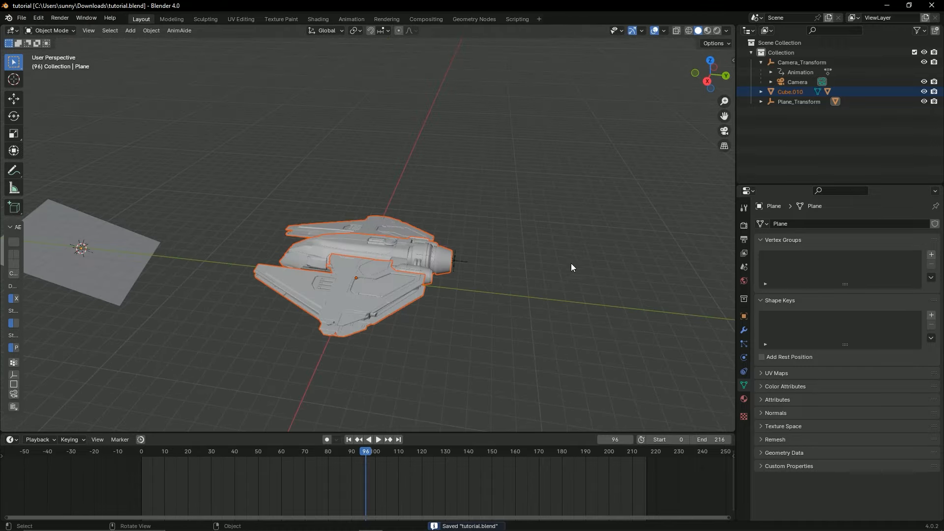
# - Set the scene's render engine to Cycles and keep CPU as the render device
pyautogui.moveTo(570, 263); pyautogui.dragTo(639, 232, button='middle')
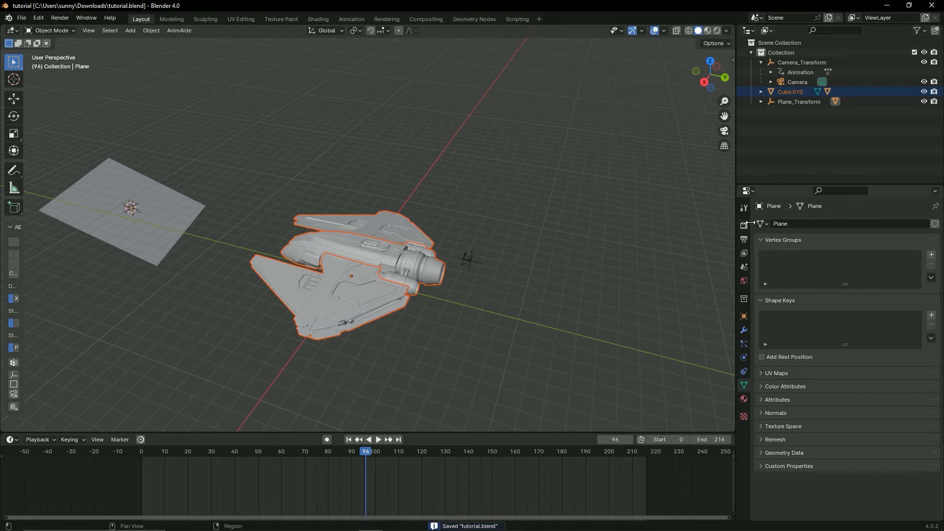
pyautogui.click(745, 226)
pyautogui.click(857, 222)
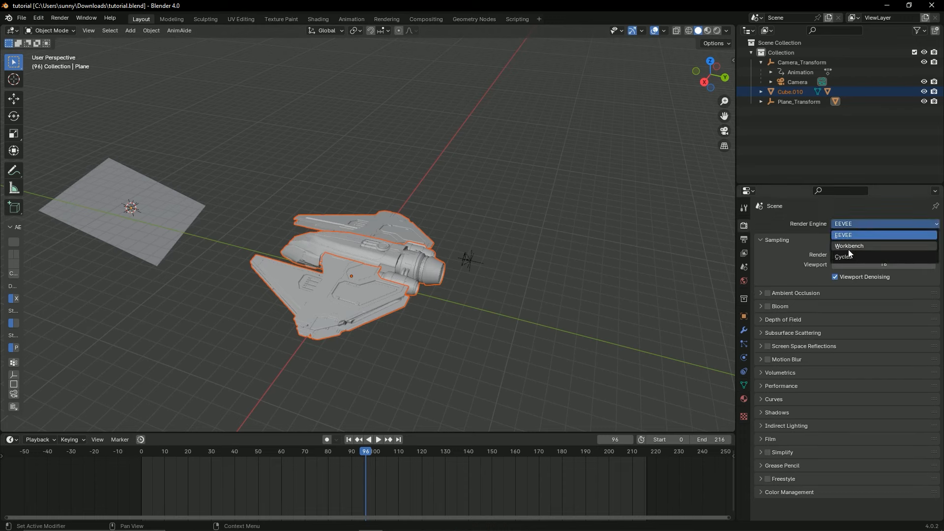
pyautogui.click(848, 252)
pyautogui.click(840, 250)
pyautogui.click(836, 250)
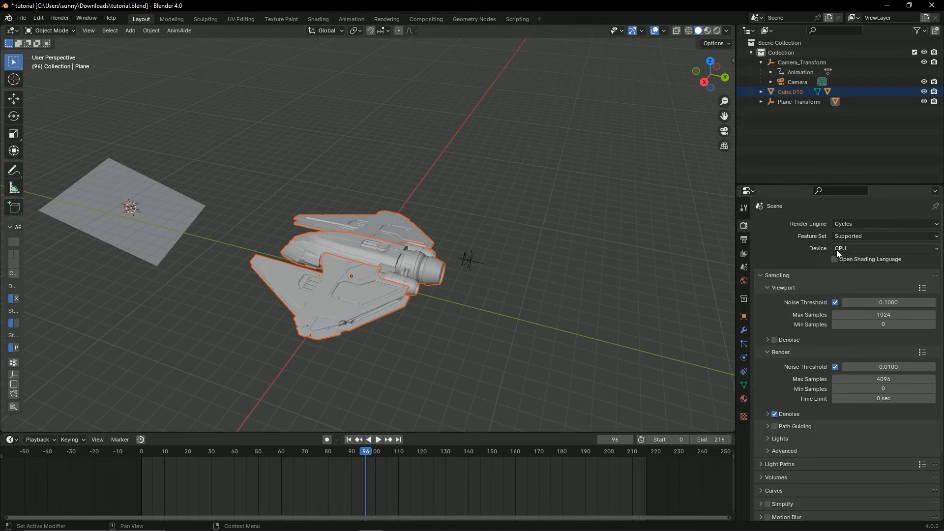
pyautogui.click(844, 250)
pyautogui.click(801, 256)
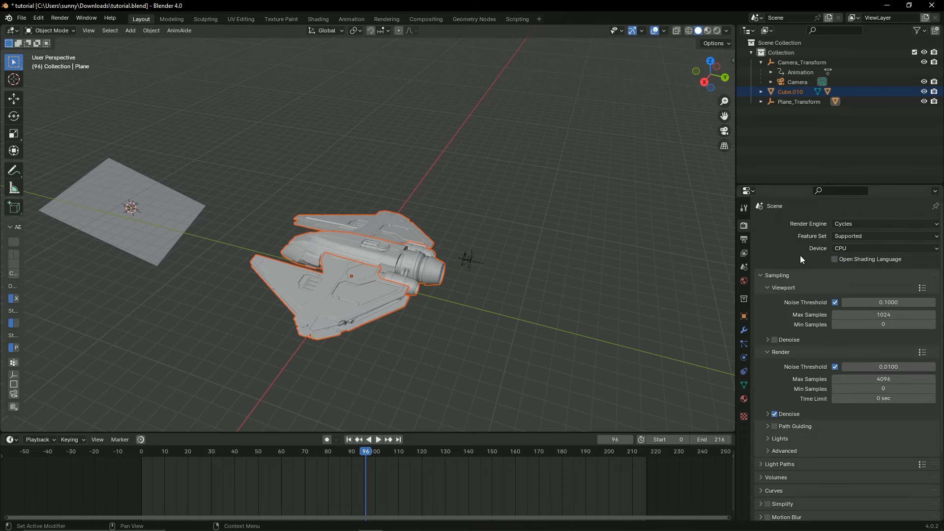
# - Deselect the imported spaceship and save the file
pyautogui.click(605, 244)
pyautogui.moveTo(590, 244); pyautogui.dragTo(533, 244, button='middle')
pyautogui.hotkey('ctrl', 's')
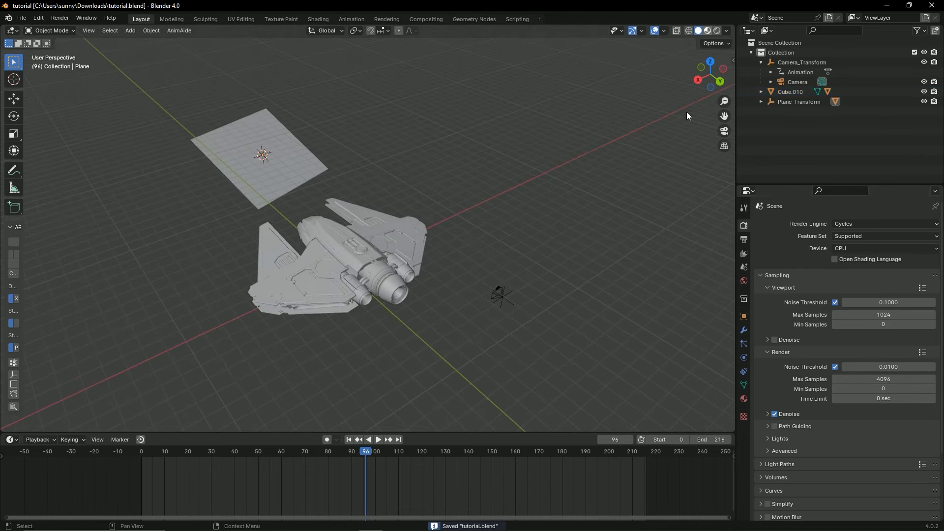
# - Change the 3D viewport to Rendered shading to preview the spaceship and plane in Cycles
pyautogui.click(707, 31)
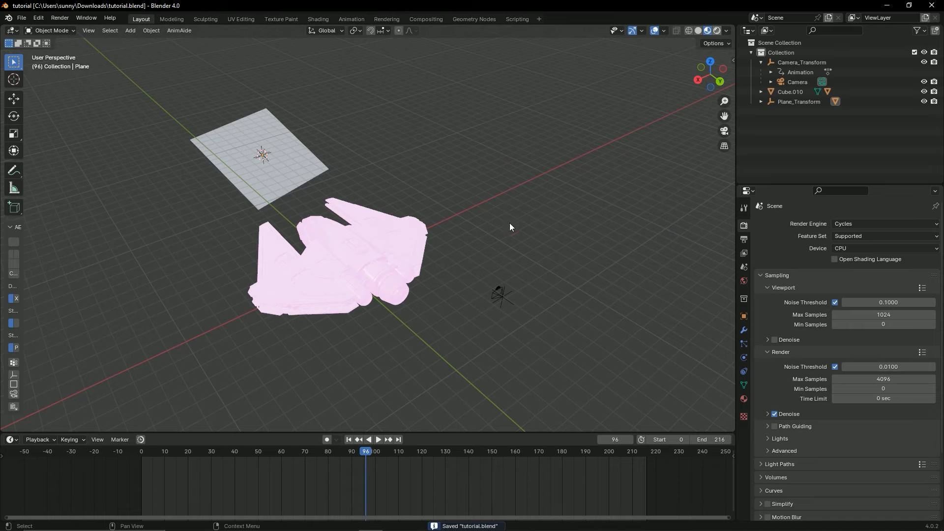
pyautogui.hotkey('shift', 'z')
pyautogui.moveTo(446, 250)
pyautogui.mouseDown(button='middle')
pyautogui.moveTo(515, 237)
pyautogui.moveTo(451, 332)
pyautogui.moveTo(255, 302)
pyautogui.moveTo(287, 243)
pyautogui.moveTo(423, 235)
pyautogui.moveTo(546, 246)
pyautogui.moveTo(414, 296)
pyautogui.moveTo(456, 326)
pyautogui.mouseUp(button='middle')
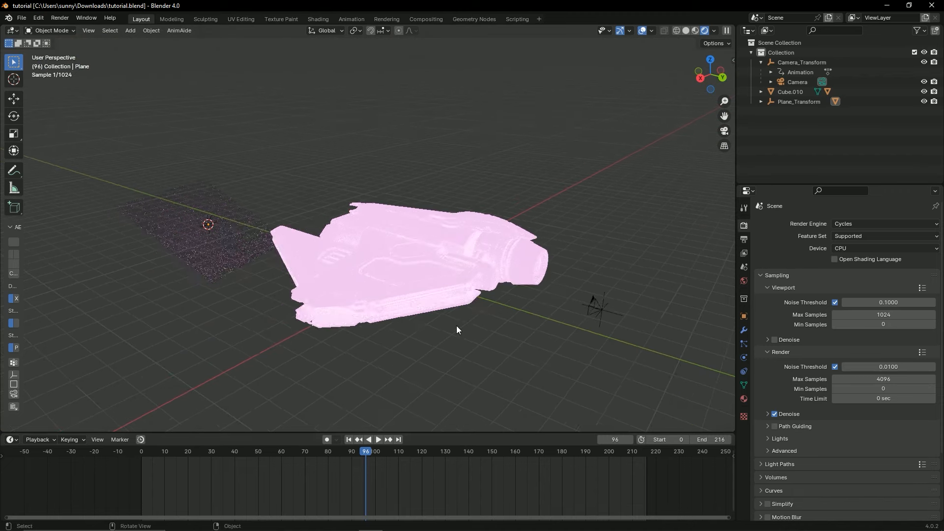
# - Enlarge the timeline area and turn it into a Shader Editor showing the World nodes
pyautogui.moveTo(513, 434); pyautogui.dragTo(524, 285)
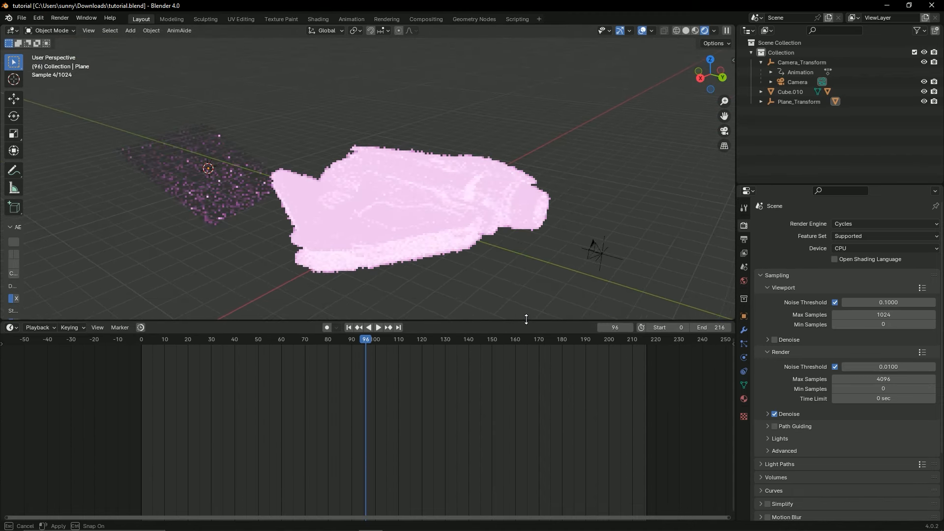
pyautogui.click(8, 294)
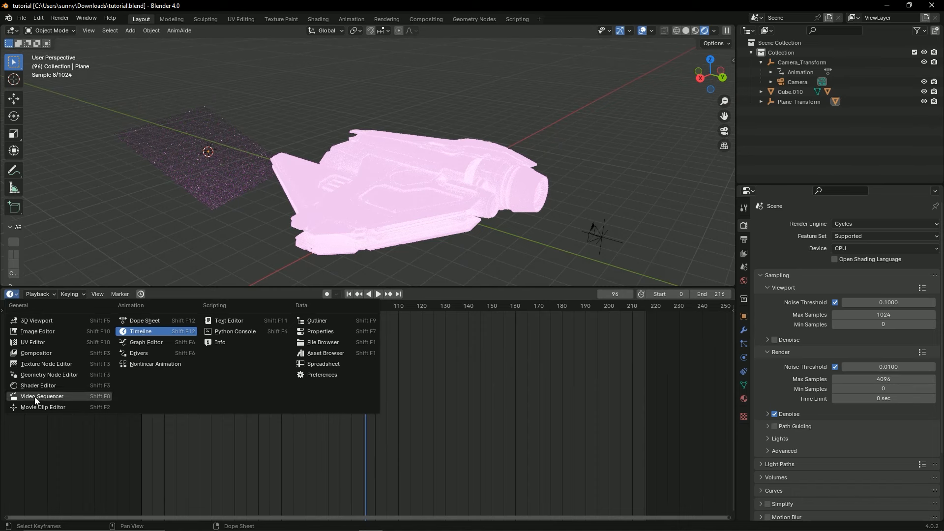
pyautogui.click(34, 396)
pyautogui.click(43, 295)
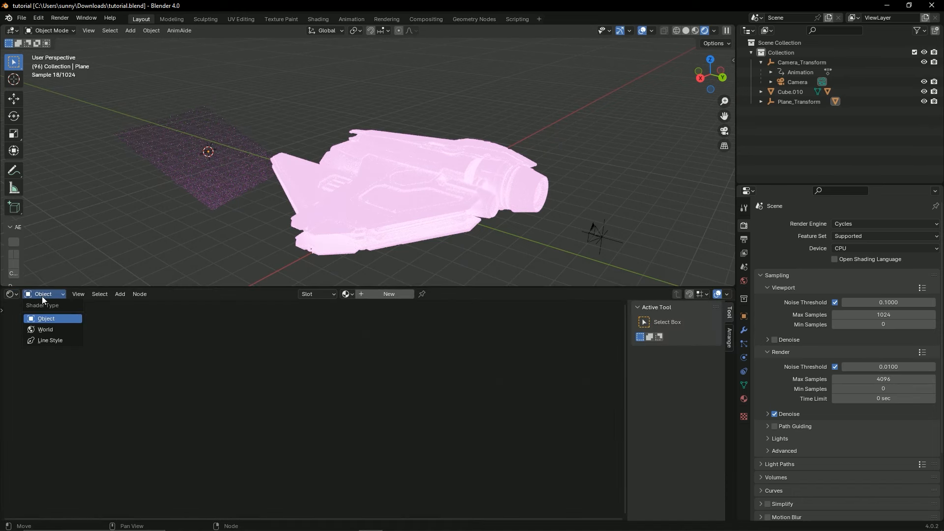
pyautogui.click(45, 329)
# - Add an Environment Texture with Mapping and Texture Coordinate nodes to the world's Background node using Node Wrangler
pyautogui.moveTo(179, 379); pyautogui.dragTo(313, 366, button='middle')
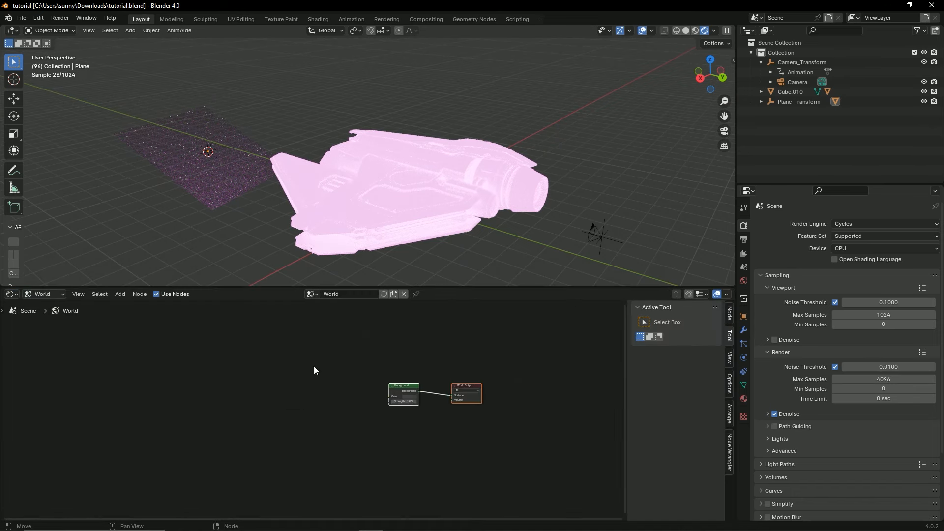
pyautogui.scroll(2, 314, 366)
pyautogui.moveTo(373, 432); pyautogui.dragTo(326, 452, button='middle')
pyautogui.click(390, 405)
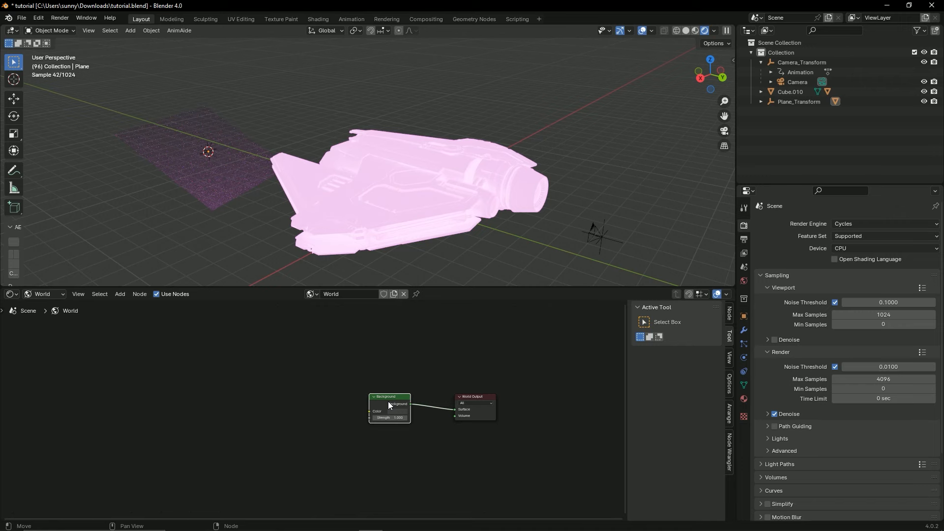
pyautogui.hotkey('ctrl', 't')
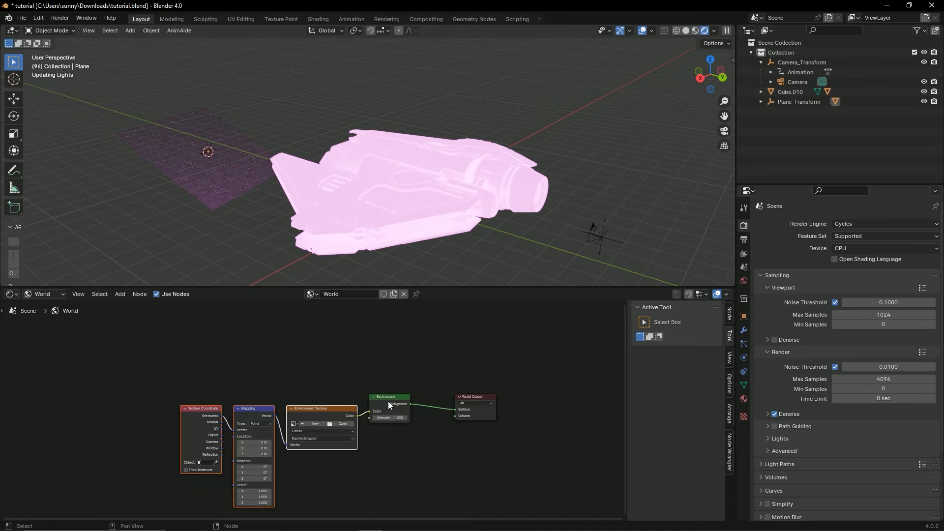
pyautogui.scroll(2, 324, 426)
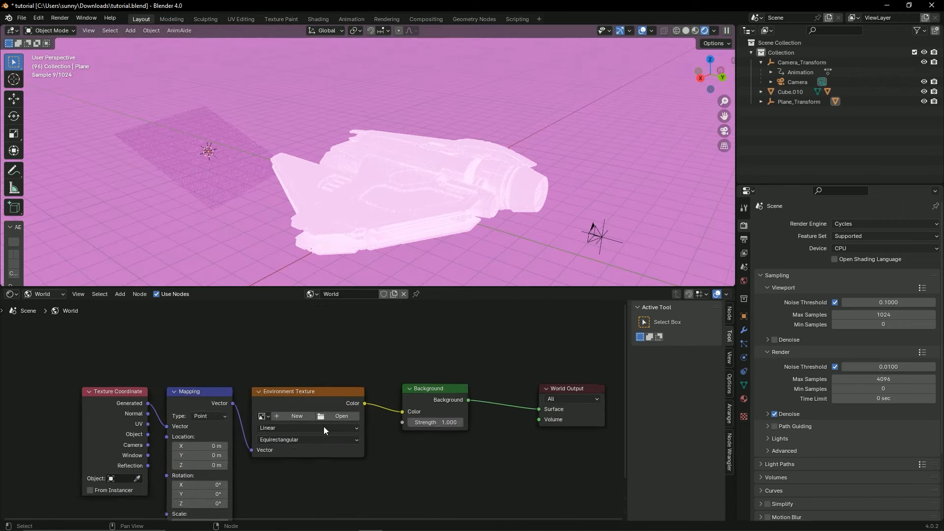
pyautogui.scroll(3, 324, 426)
pyautogui.moveTo(314, 428); pyautogui.dragTo(377, 437, button='middle')
pyautogui.scroll(-4, 305, 428)
pyautogui.scroll(4, 424, 424)
pyautogui.scroll(-4, 437, 415)
pyautogui.scroll(1, 379, 435)
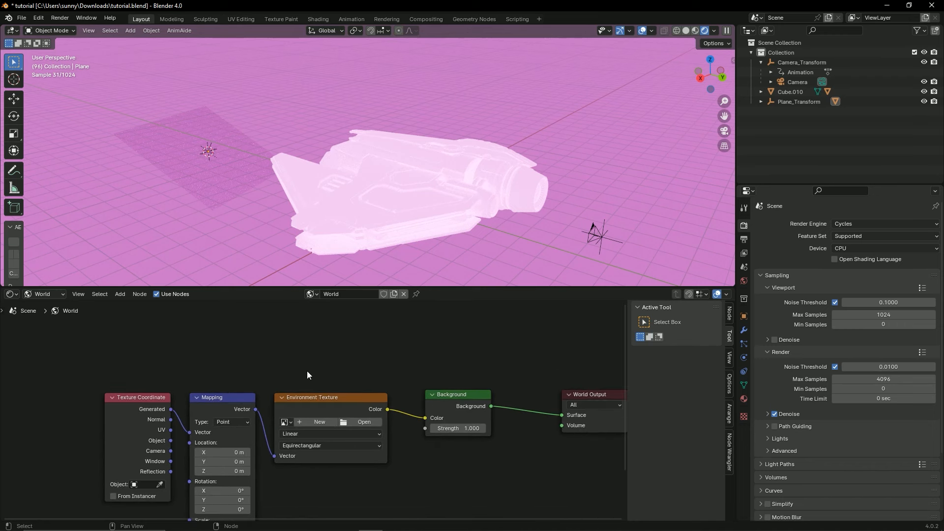
# - Search the add-on preferences for "node" to check whether Node Wrangler is enabled, and close the preferences
pyautogui.click(35, 18)
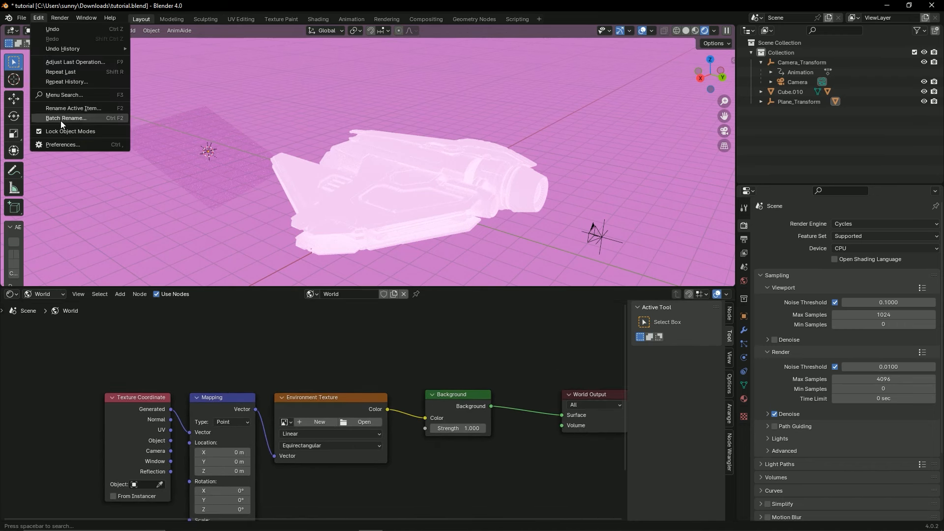
pyautogui.click(70, 143)
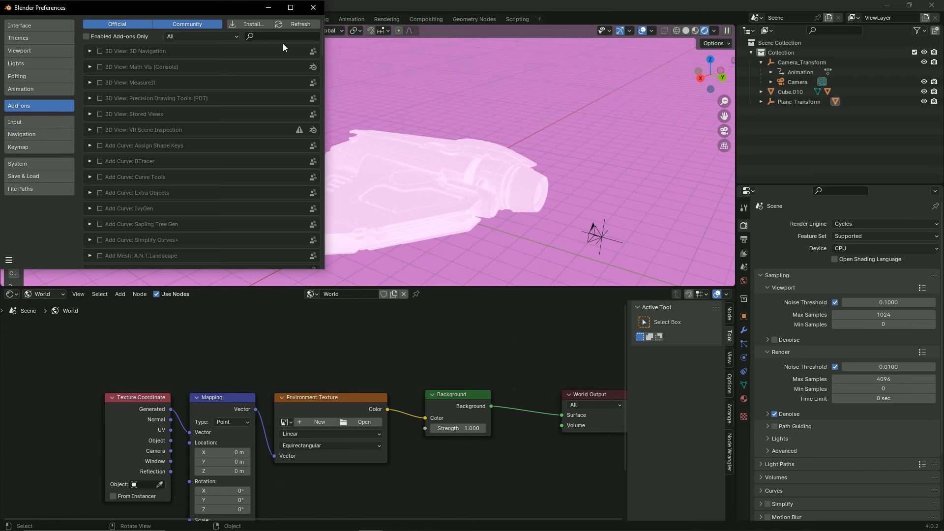
pyautogui.click(285, 36)
pyautogui.write('node')
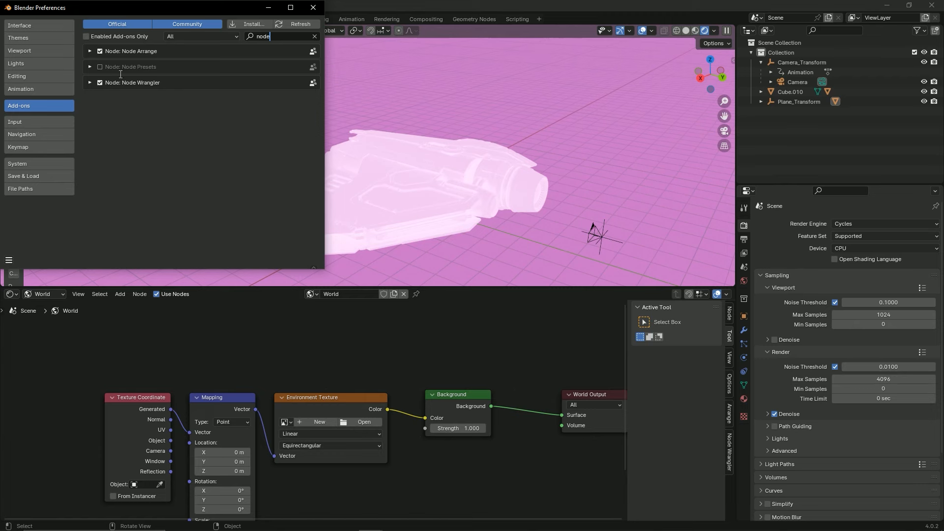
pyautogui.click(313, 7)
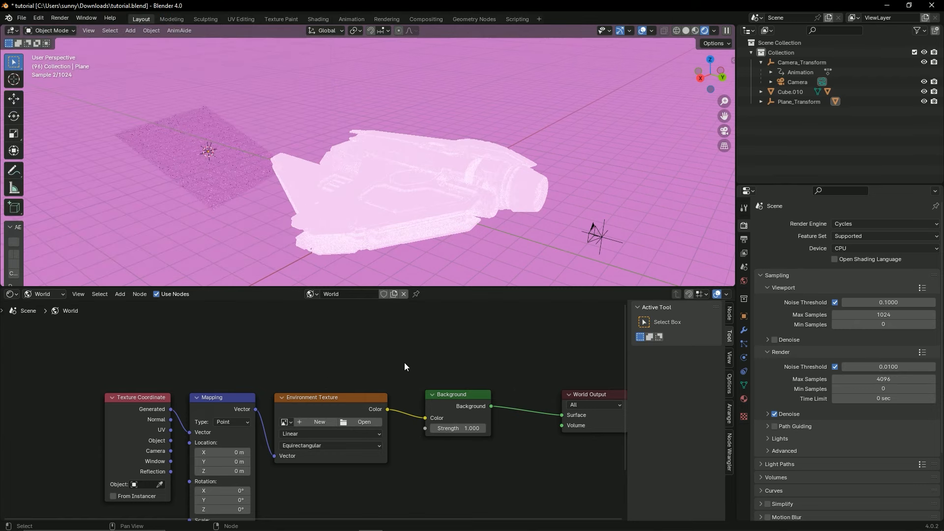
pyautogui.click(434, 394)
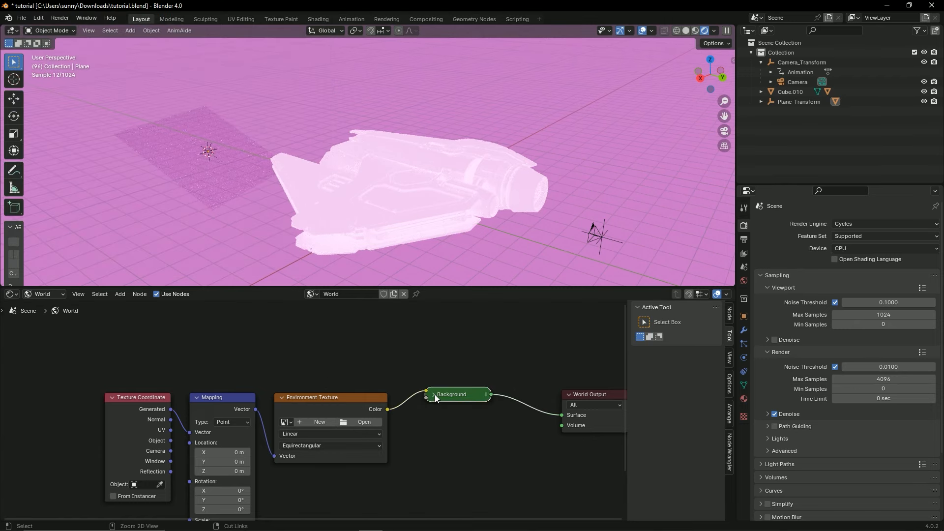
pyautogui.hotkey('ctrl', 't')
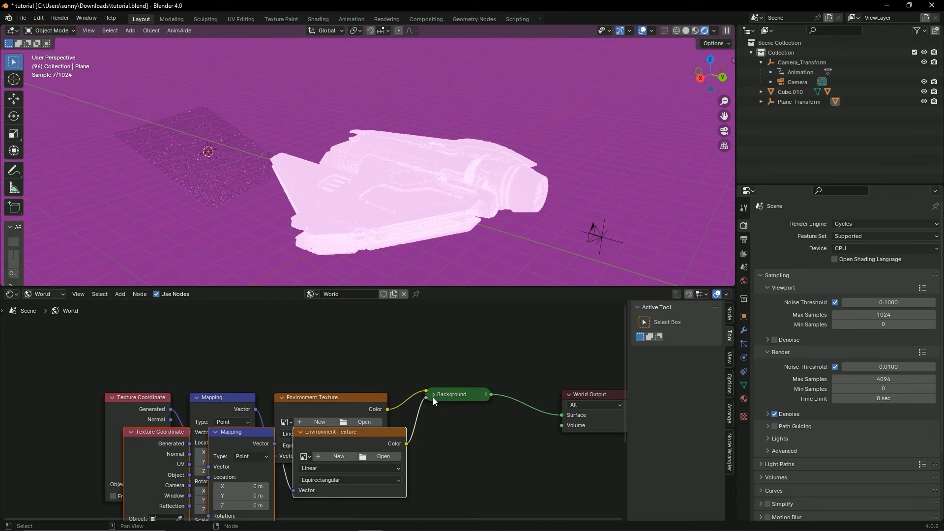
pyautogui.hotkey('ctrl', 'z')
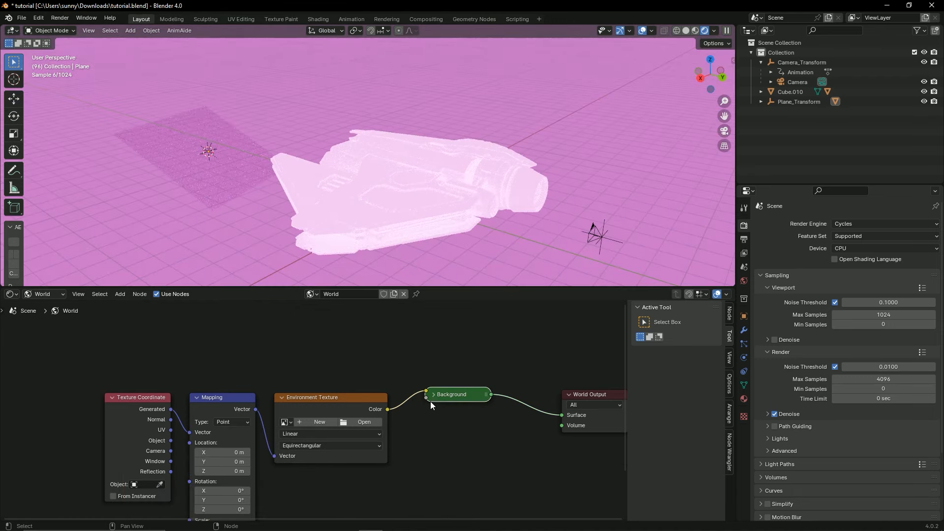
pyautogui.click(433, 395)
# - Load near_the_river_02_4k.exr from the Files folder into the world's Environment Texture node
pyautogui.moveTo(395, 456); pyautogui.dragTo(367, 421, button='middle')
pyautogui.click(368, 385)
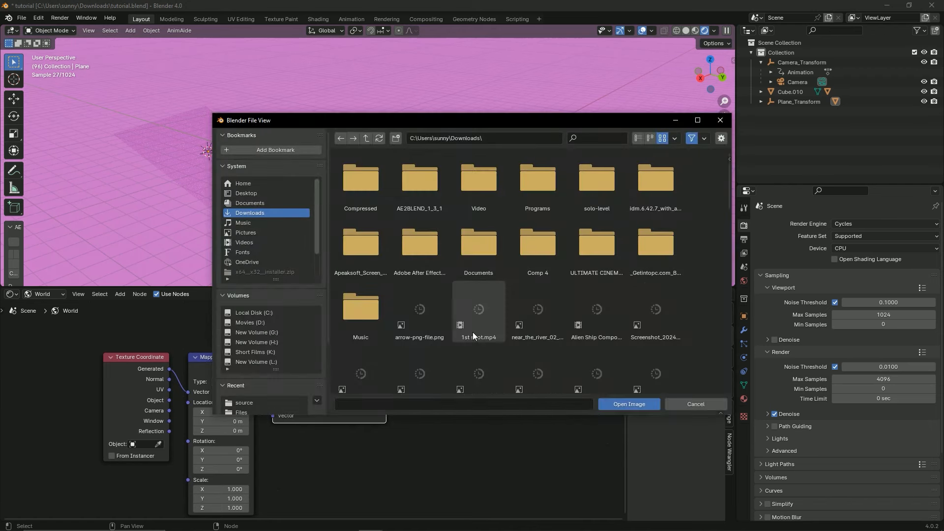
pyautogui.scroll(-2, 265, 243)
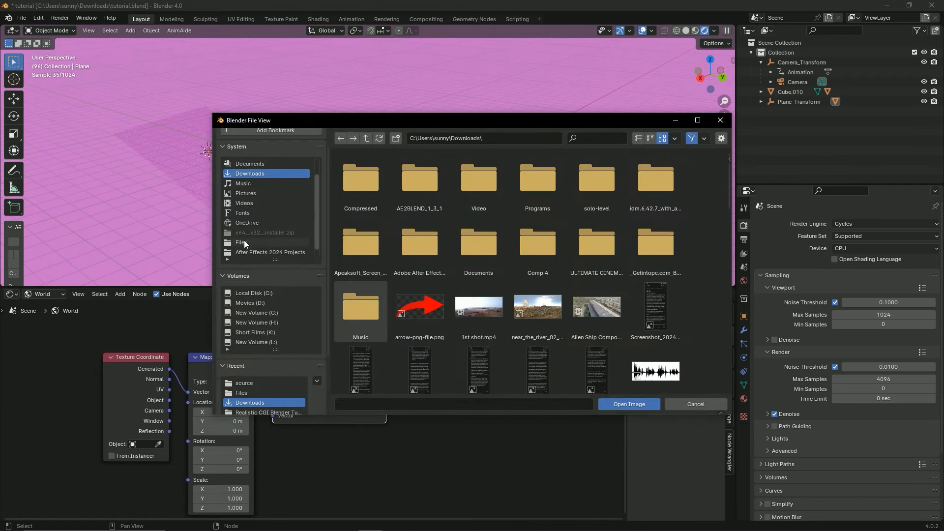
pyautogui.click(244, 241)
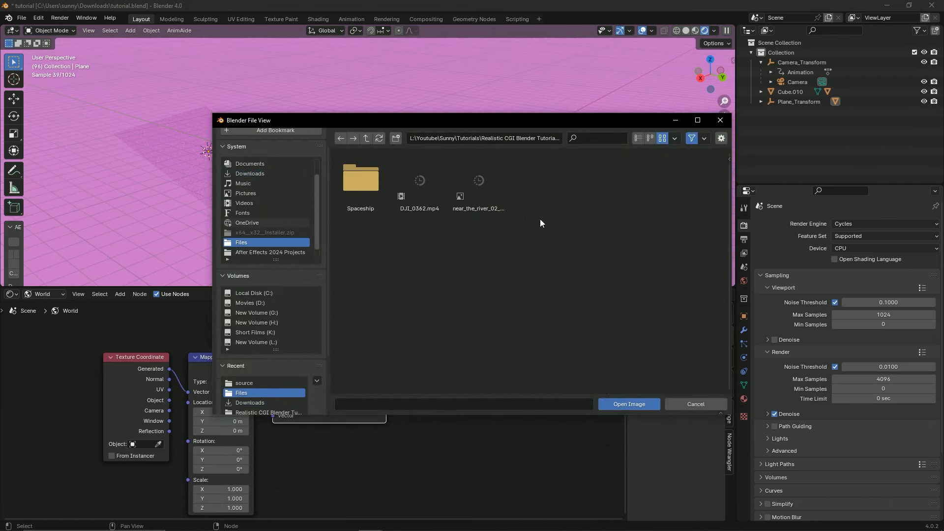
pyautogui.doubleClick(480, 183)
# - Look through the scene camera, make the render's film background transparent, and save the file
pyautogui.scroll(-2, 479, 220)
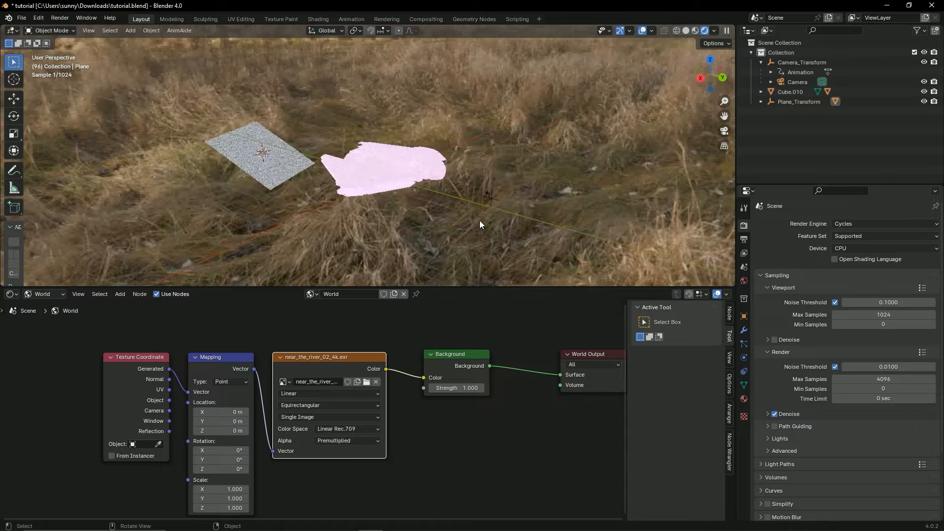
pyautogui.moveTo(479, 220); pyautogui.dragTo(328, 178, button='middle')
pyautogui.press('KP_0')
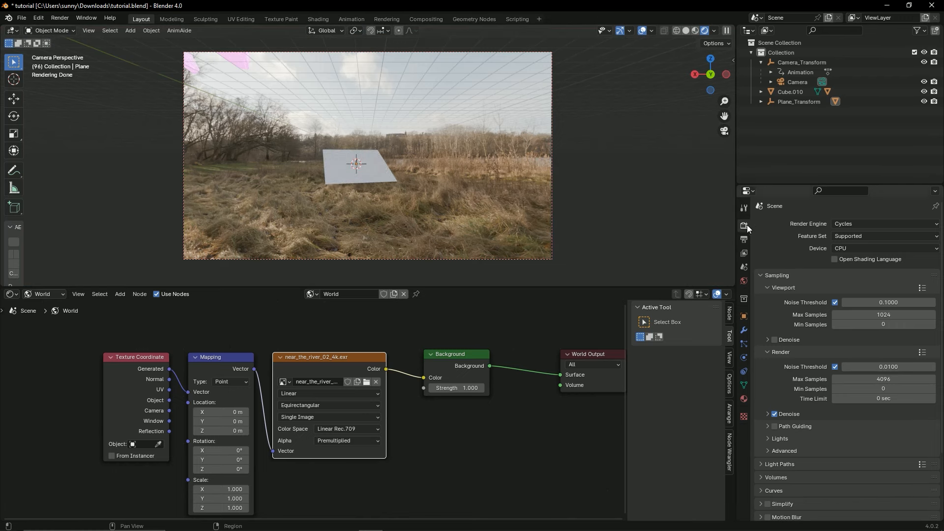
pyautogui.scroll(-4, 756, 308)
pyautogui.click(765, 449)
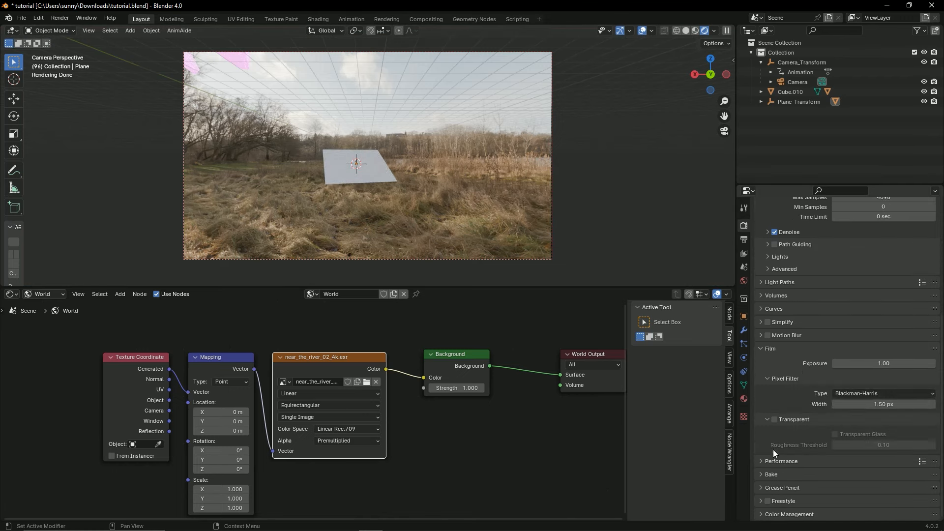
pyautogui.click(774, 420)
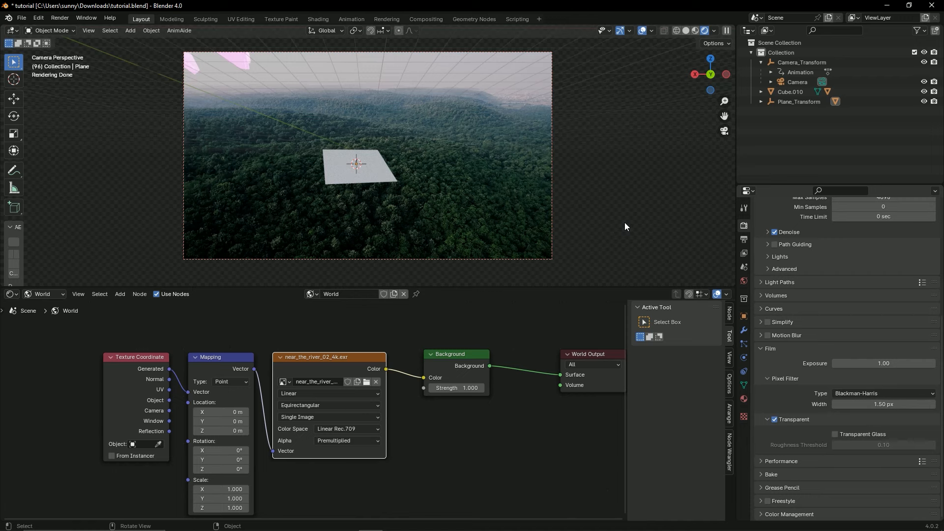
pyautogui.hotkey('ctrl', 's')
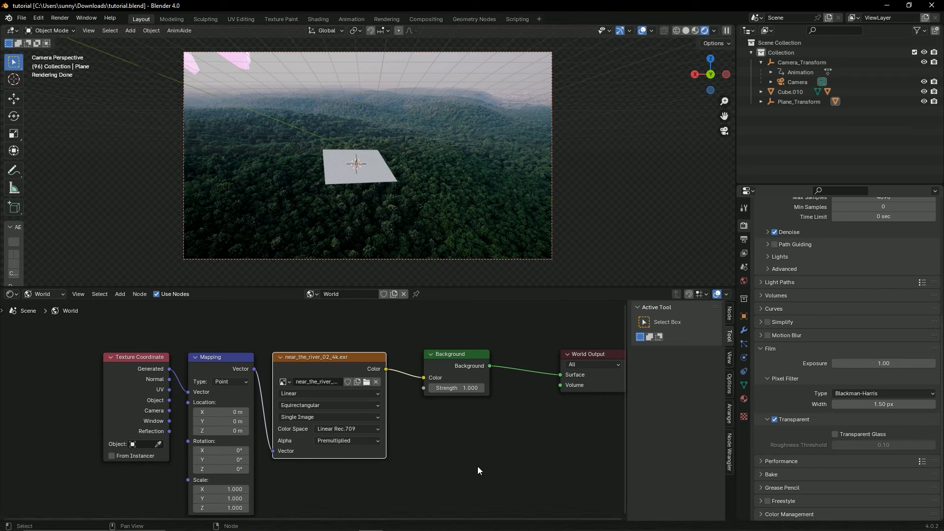
pyautogui.hotkey('ctrl', 's')
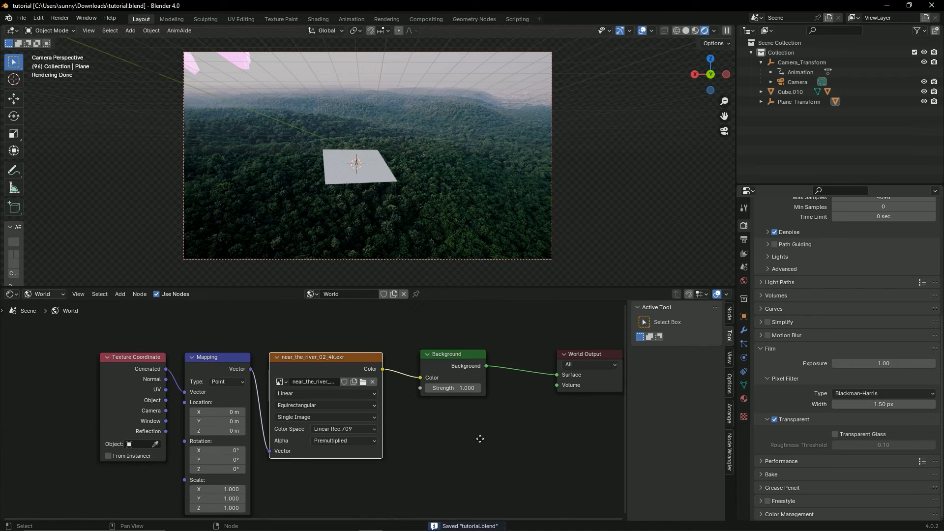
# - Leave the camera view for a close-up of the spaceship and change the viewport to Solid shading
pyautogui.moveTo(480, 436); pyautogui.dragTo(419, 409, button='middle')
pyautogui.moveTo(565, 149); pyautogui.dragTo(565, 149, button='middle')
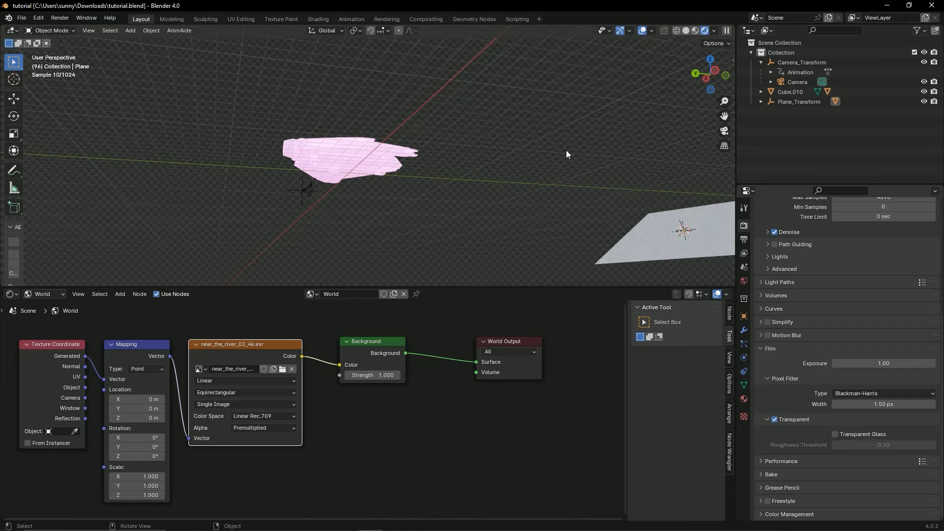
pyautogui.moveTo(426, 195); pyautogui.dragTo(524, 216, button='middle')
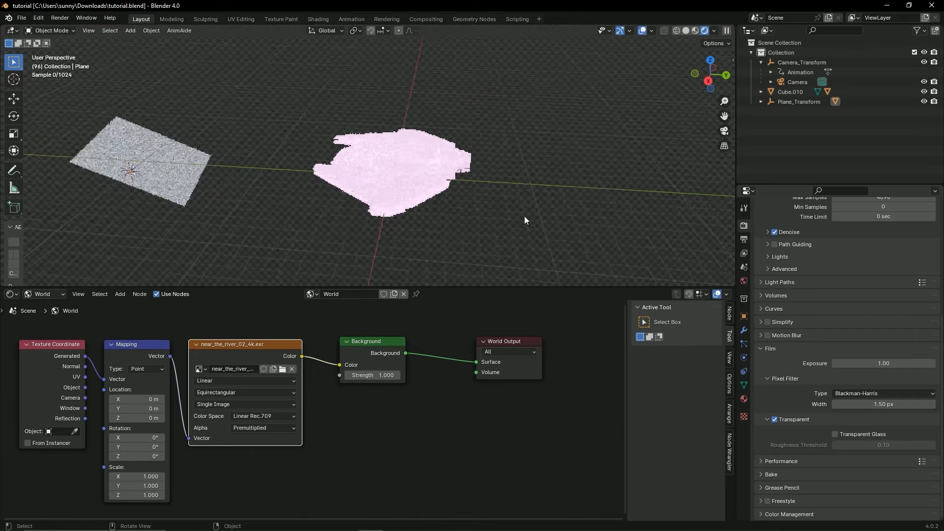
pyautogui.scroll(6, 491, 221)
pyautogui.moveTo(450, 225); pyautogui.dragTo(424, 158, button='middle')
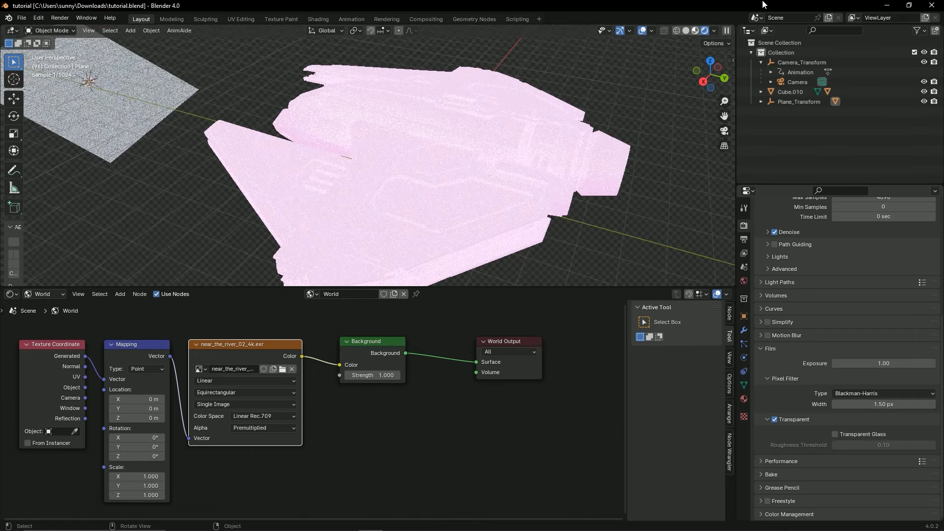
pyautogui.click(687, 30)
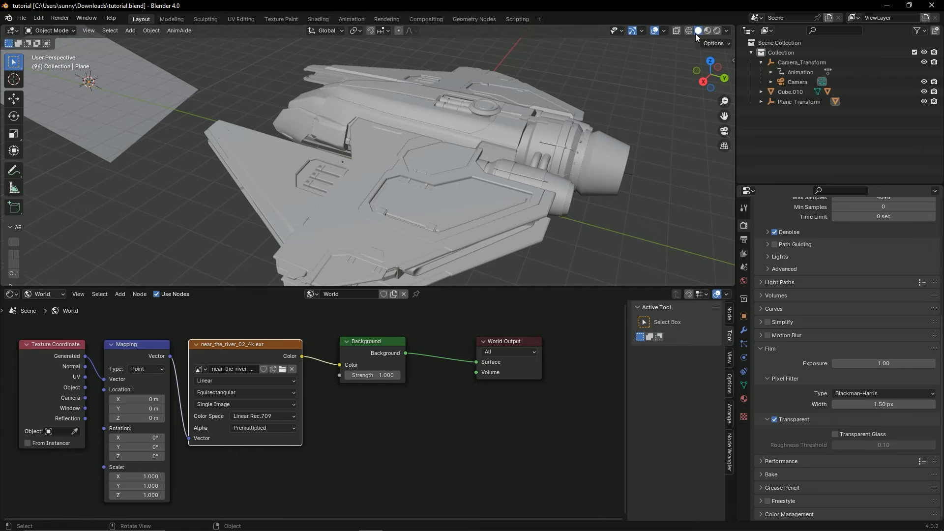
# - Set the Shader Editor to Object and select the spaceship's wings to display the WINGS material nodes
pyautogui.click(33, 296)
pyautogui.click(47, 312)
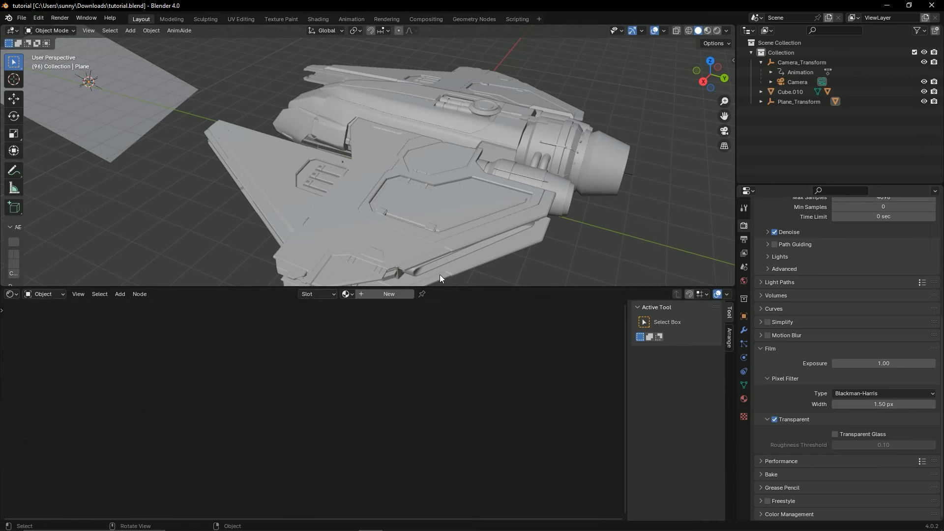
pyautogui.click(449, 226)
pyautogui.scroll(-5, 387, 225)
pyautogui.moveTo(450, 226); pyautogui.dragTo(424, 241, button='middle')
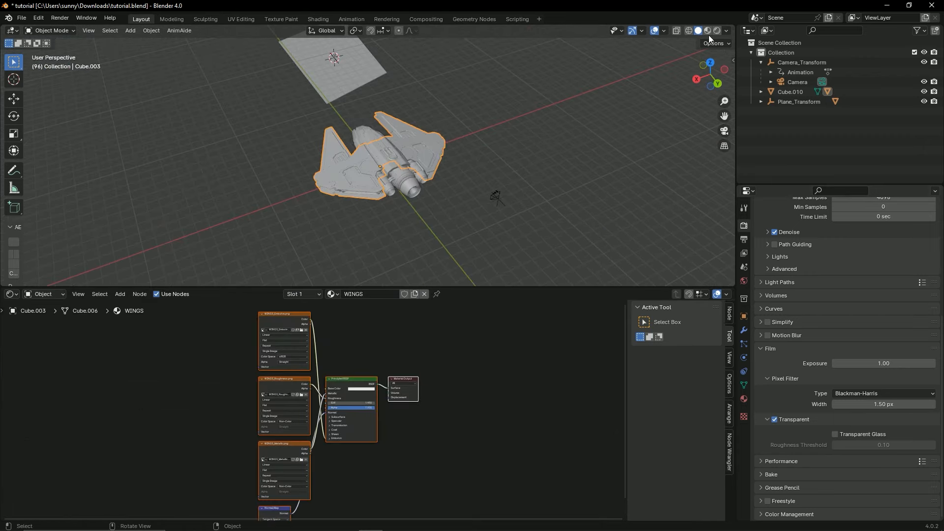
# - Change the viewport to Material Preview and bring the nodes of the WINGS material into close view
pyautogui.click(708, 33)
pyautogui.moveTo(385, 198); pyautogui.dragTo(452, 256, button='middle')
pyautogui.scroll(-3, 444, 394)
pyautogui.moveTo(411, 410); pyautogui.dragTo(462, 405, button='middle')
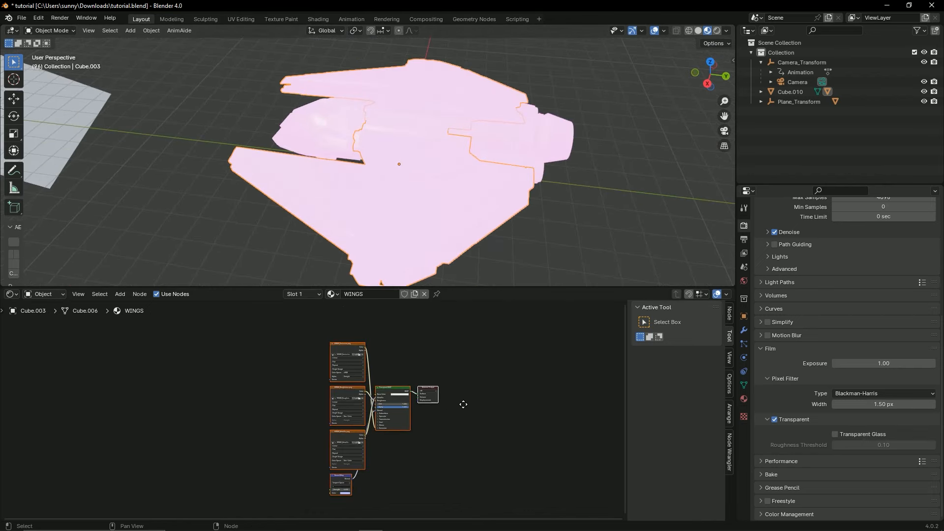
pyautogui.scroll(6, 463, 404)
pyautogui.click(379, 415)
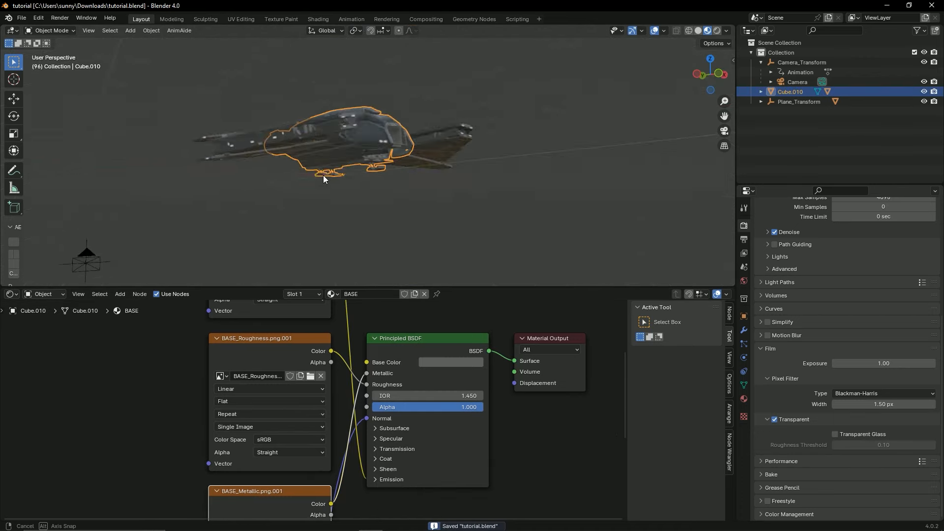
# - Raise the Emission strength of the spaceship hull's BASE material while viewing its rear engines
pyautogui.moveTo(323, 178); pyautogui.dragTo(411, 134, button='middle')
pyautogui.moveTo(322, 119); pyautogui.dragTo(389, 167, button='middle')
pyautogui.moveTo(372, 412); pyautogui.dragTo(412, 363, button='middle')
pyautogui.scroll(2, 412, 364)
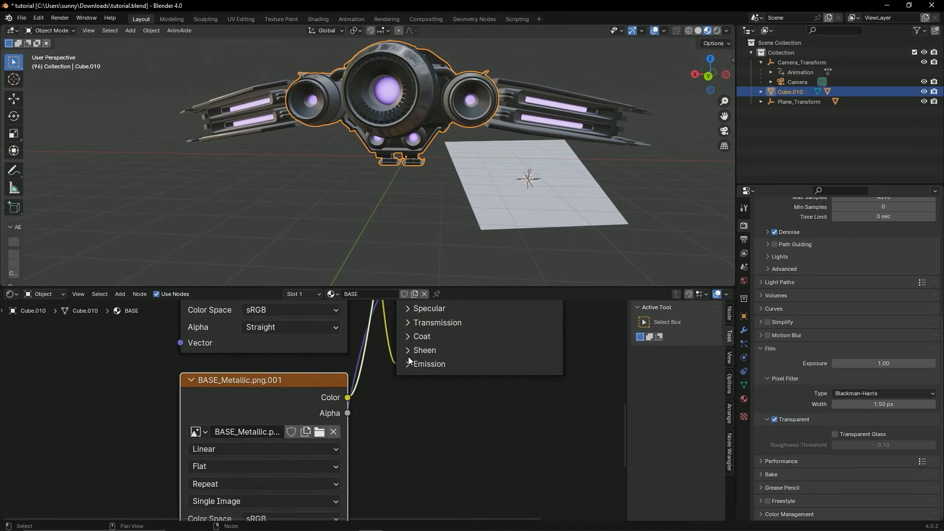
pyautogui.click(411, 360)
pyautogui.scroll(2, 428, 372)
pyautogui.moveTo(429, 399); pyautogui.dragTo(469, 399)
# - Select the spaceship's wings, raise the Emission strength of the WINGS material and collapse its Emission settings
pyautogui.moveTo(387, 147); pyautogui.dragTo(214, 104, button='middle')
pyautogui.click(214, 104)
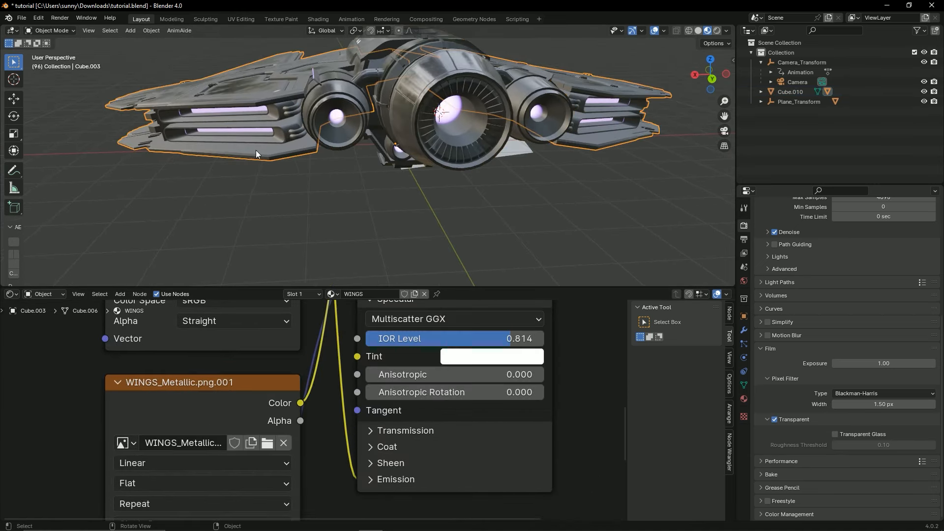
pyautogui.click(379, 479)
pyautogui.moveTo(442, 516); pyautogui.dragTo(472, 516)
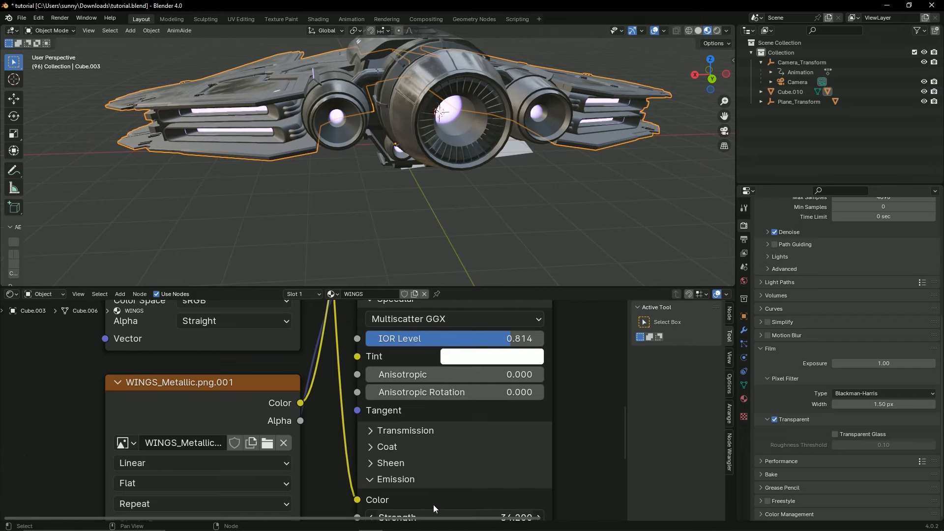
pyautogui.scroll(-4, 351, 399)
pyautogui.click(369, 382)
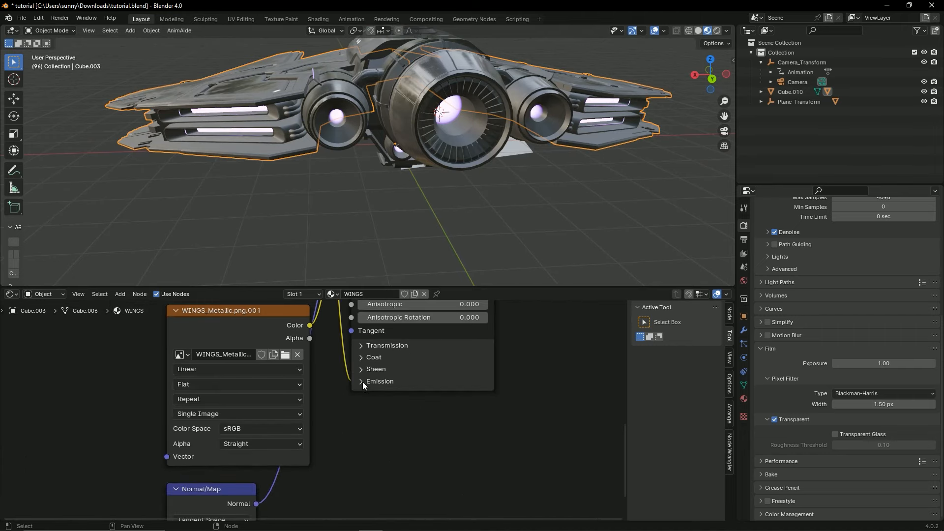
pyautogui.moveTo(370, 383); pyautogui.dragTo(347, 511, button='middle')
# - Enlarge the 3D viewport by shrinking the Shader Editor, with the whole spaceship in view
pyautogui.moveTo(344, 147); pyautogui.dragTo(474, 240, button='middle')
pyautogui.moveTo(471, 285); pyautogui.dragTo(479, 450)
pyautogui.moveTo(482, 434); pyautogui.dragTo(268, 265, button='middle')
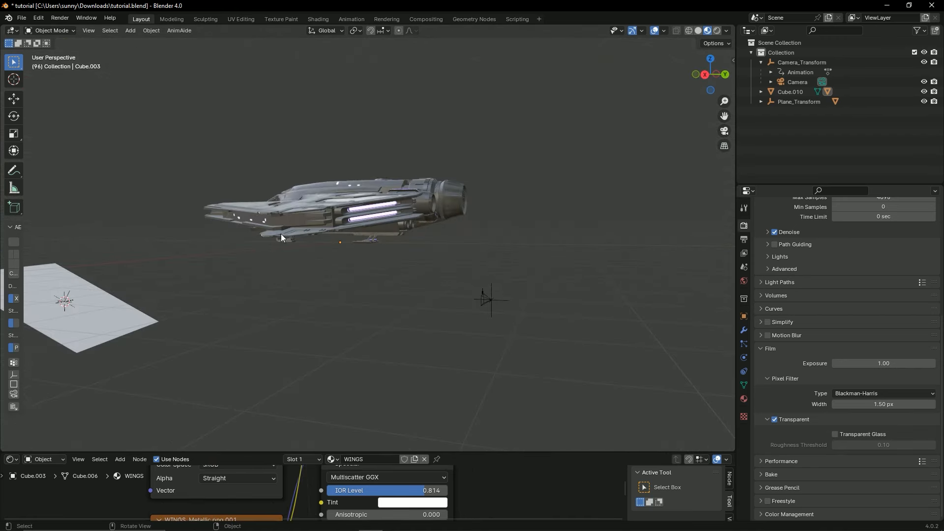
pyautogui.moveTo(281, 234); pyautogui.dragTo(434, 311, button='middle')
# - Add a cube-shaped empty to the scene
pyautogui.hotkey('shift', 'a')
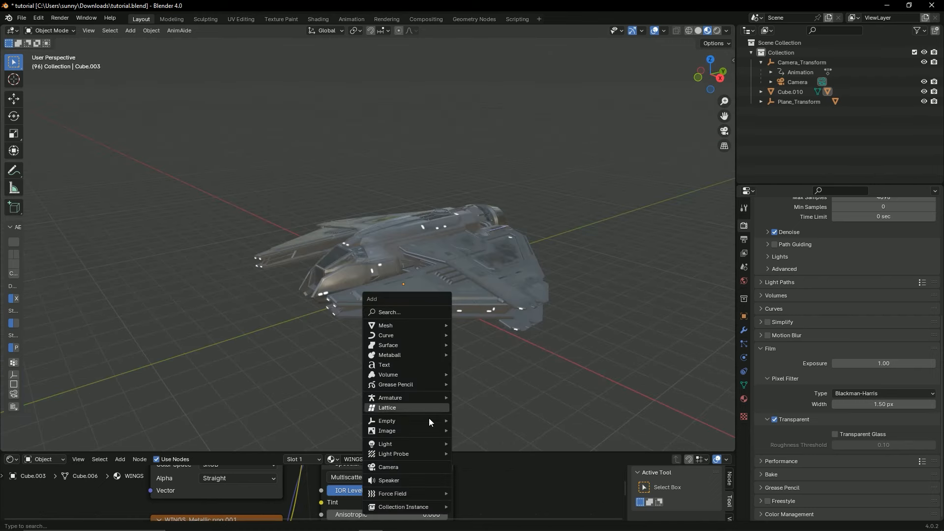
pyautogui.press('Escape')
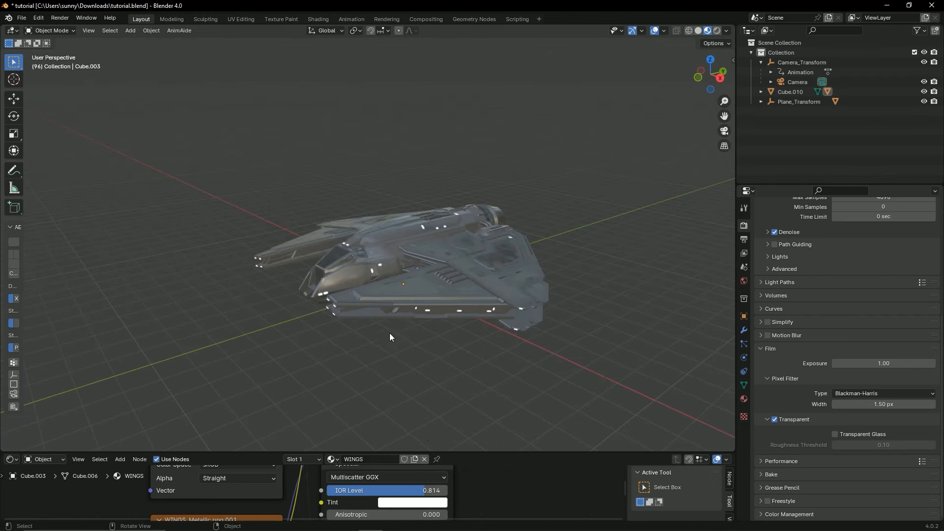
pyautogui.hotkey('shift', 'a')
pyautogui.moveTo(356, 433)
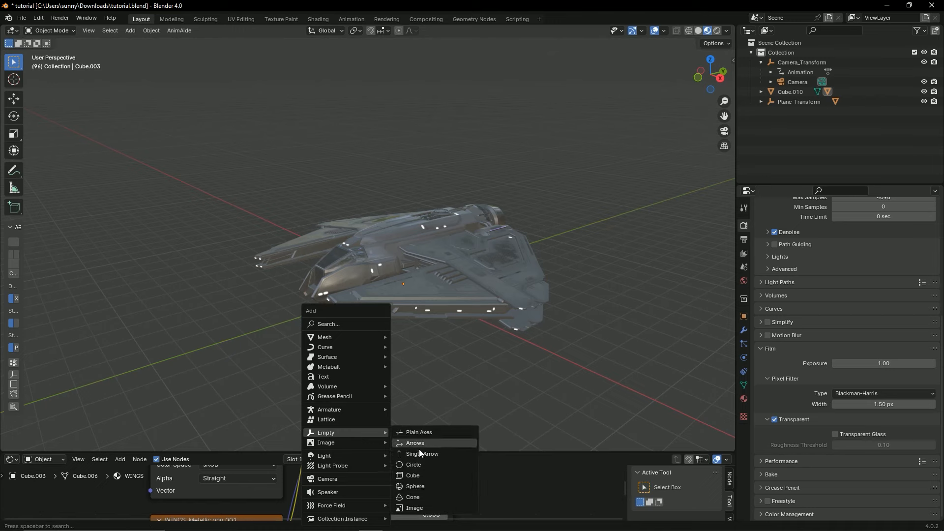
pyautogui.click(410, 473)
pyautogui.moveTo(430, 302); pyautogui.dragTo(459, 294, button='middle')
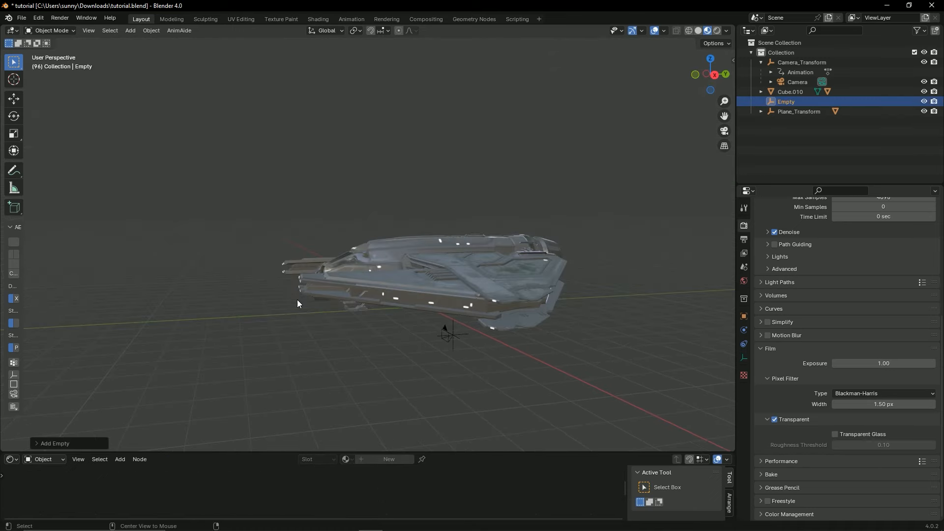
# - In the right orthographic view, scale up the cube empty and move it onto the spaceship
pyautogui.moveTo(297, 300); pyautogui.dragTo(325, 279, button='middle')
pyautogui.press('KP_3')
pyautogui.press('s')
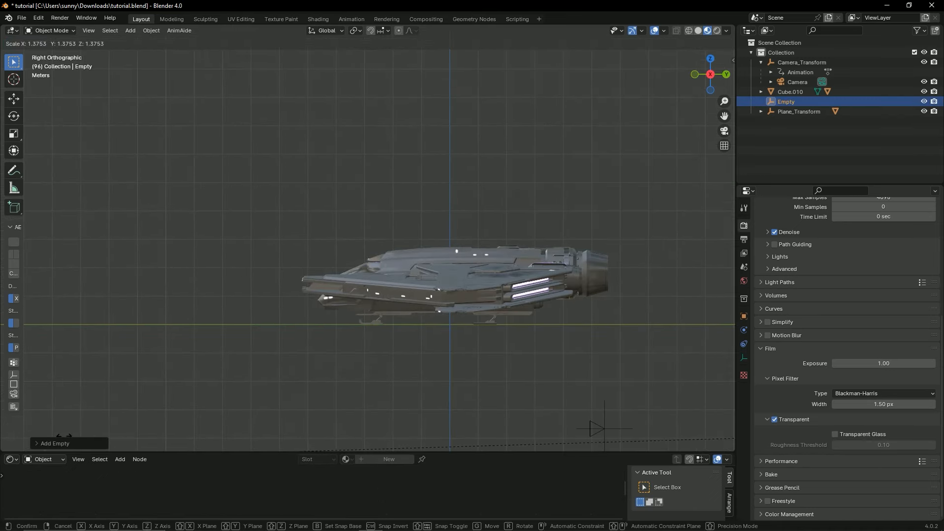
pyautogui.click(64, 435)
pyautogui.scroll(-6, 353, 295)
pyautogui.press('g')
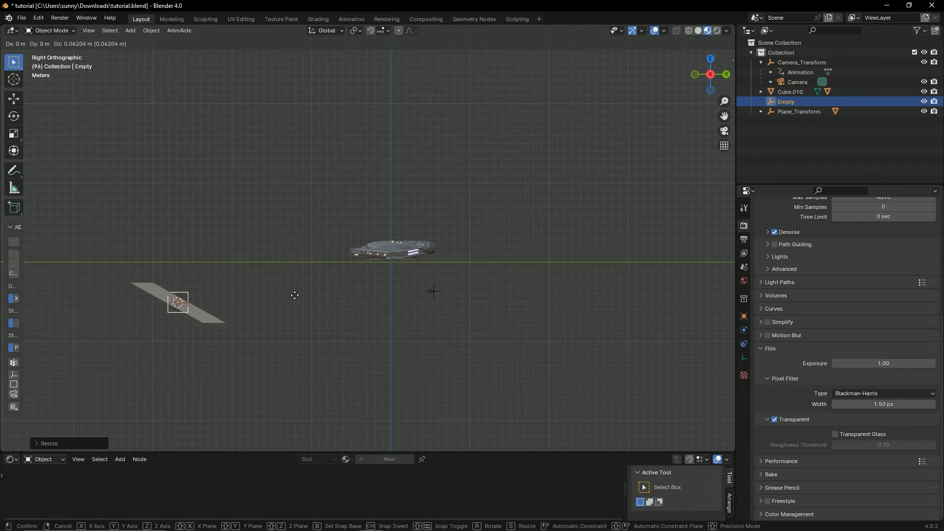
pyautogui.click(442, 271)
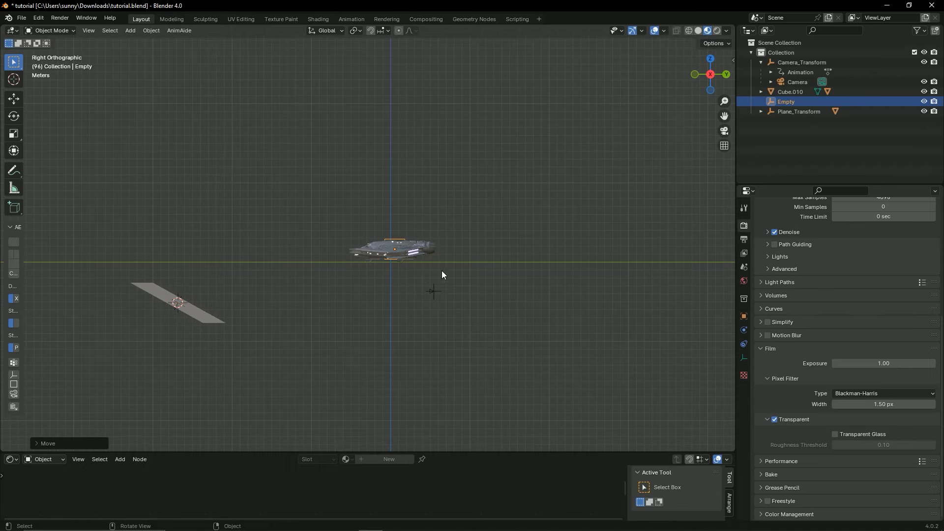
# - Scale the cube empty to enclose the spaceship's length, and reduce its height along the Z axis
pyautogui.scroll(5, 428, 282)
pyautogui.press('s')
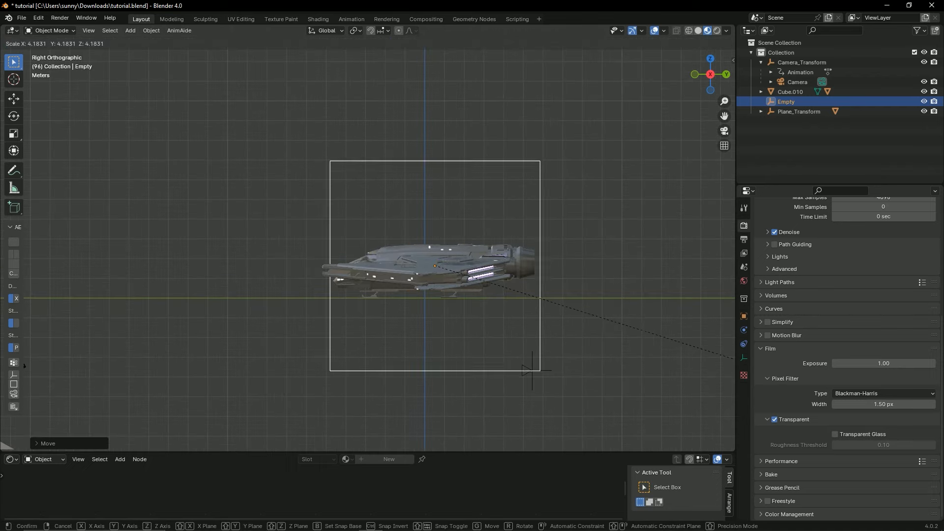
pyautogui.click(47, 372)
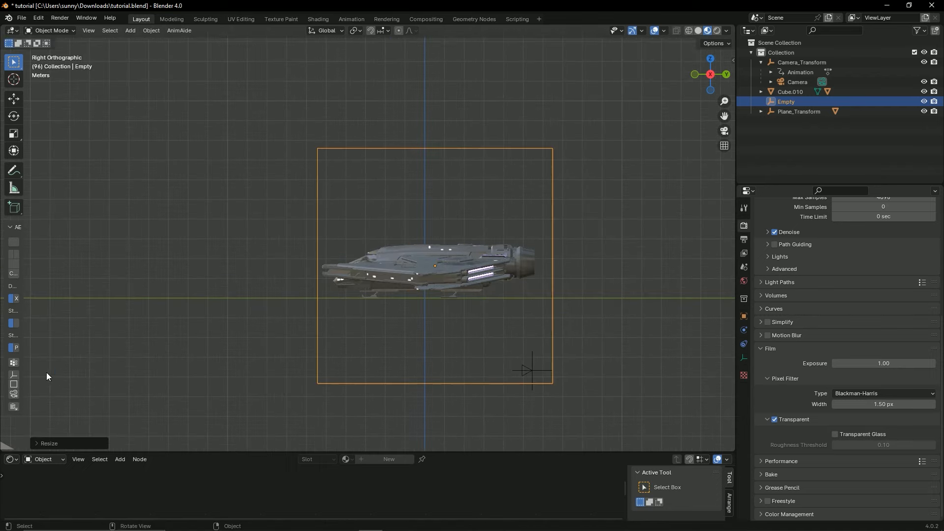
pyautogui.click(13, 133)
pyautogui.moveTo(434, 228); pyautogui.dragTo(437, 251)
# - In the back orthographic view, centre the cube empty on the spaceship and scale it to enclose both wingtips
pyautogui.press('ctrl+KP_1')
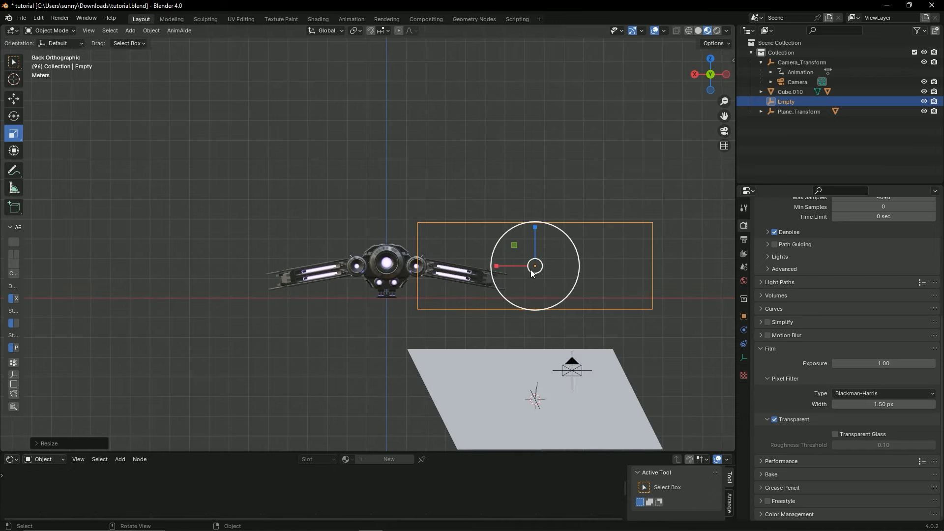
pyautogui.press('g')
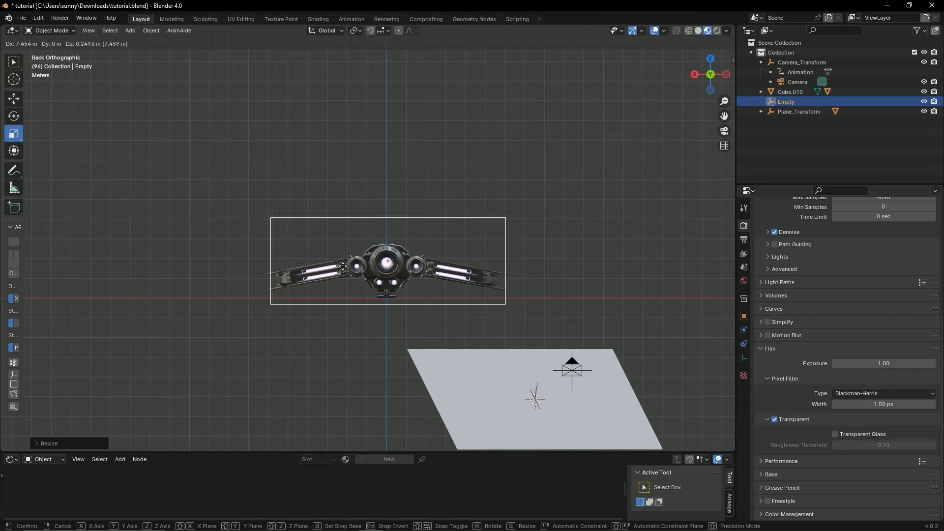
pyautogui.click(345, 268)
pyautogui.press('s')
pyautogui.click(495, 323)
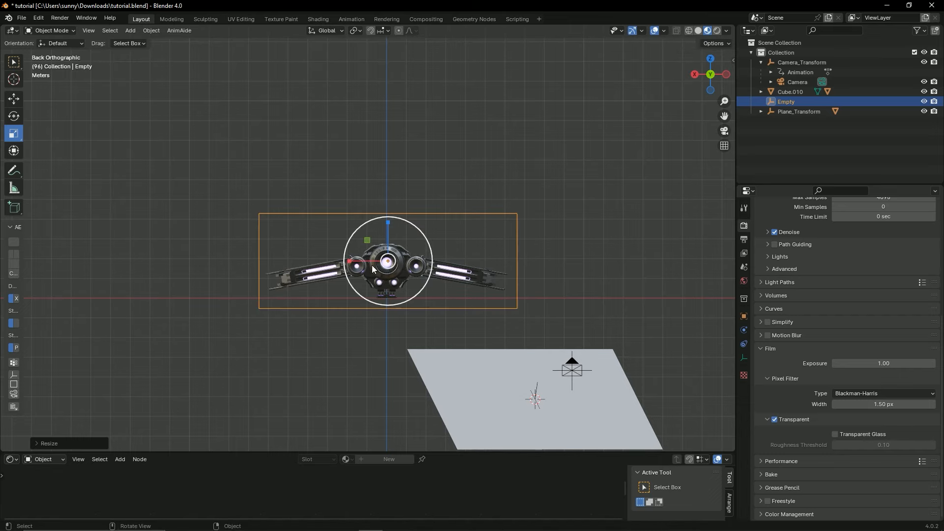
# - Select the spaceship parts together with the cube empty and parent them to the empty with Object (Keep Transform)
pyautogui.moveTo(496, 322); pyautogui.dragTo(488, 239, button='middle')
pyautogui.scroll(2, 444, 261)
pyautogui.moveTo(300, 91); pyautogui.dragTo(562, 443)
pyautogui.moveTo(509, 295)
pyautogui.mouseDown(button='middle')
pyautogui.moveTo(395, 294)
pyautogui.moveTo(548, 330)
pyautogui.moveTo(393, 337)
pyautogui.moveTo(495, 305)
pyautogui.moveTo(428, 317)
pyautogui.moveTo(515, 333)
pyautogui.moveTo(478, 369)
pyautogui.moveTo(450, 255)
pyautogui.moveTo(473, 315)
pyautogui.moveTo(497, 295)
pyautogui.mouseUp(button='middle')
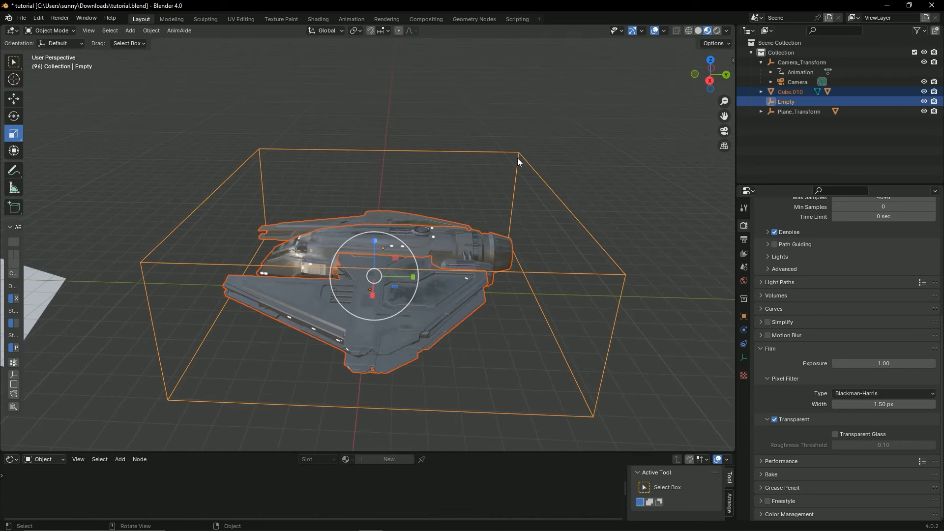
pyautogui.scroll(4, 518, 163)
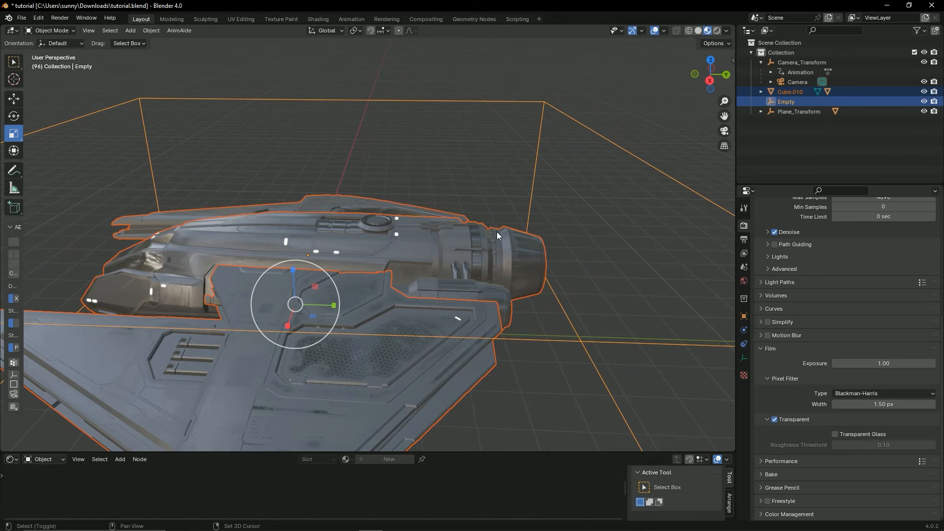
pyautogui.scroll(-5, 498, 233)
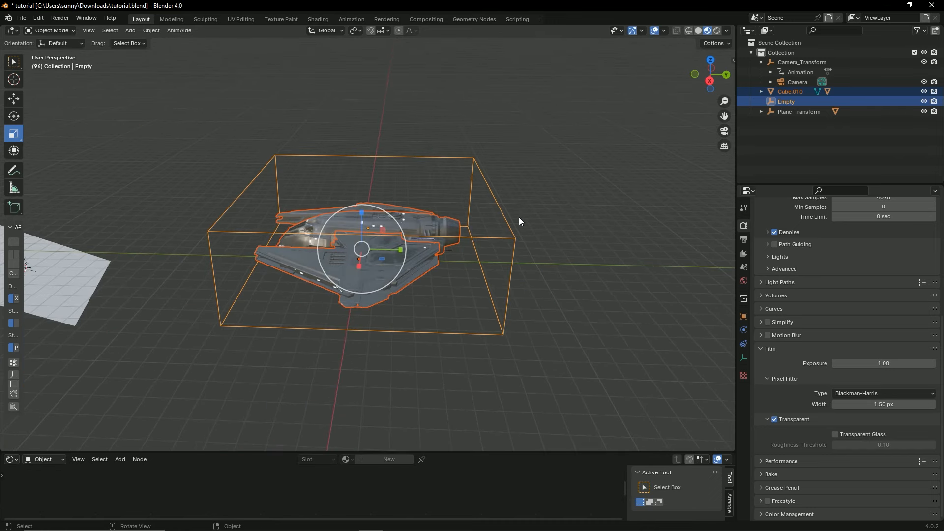
pyautogui.hotkey('ctrl', 'p')
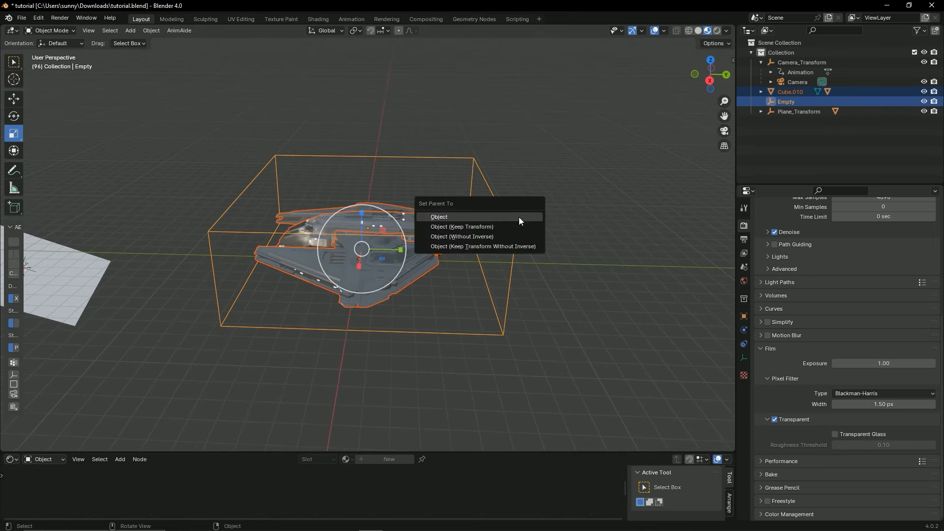
pyautogui.click(476, 225)
# - Select only the cube empty and move it, with the parented spaceship, up above the ground grid
pyautogui.hotkey('alt', 'a')
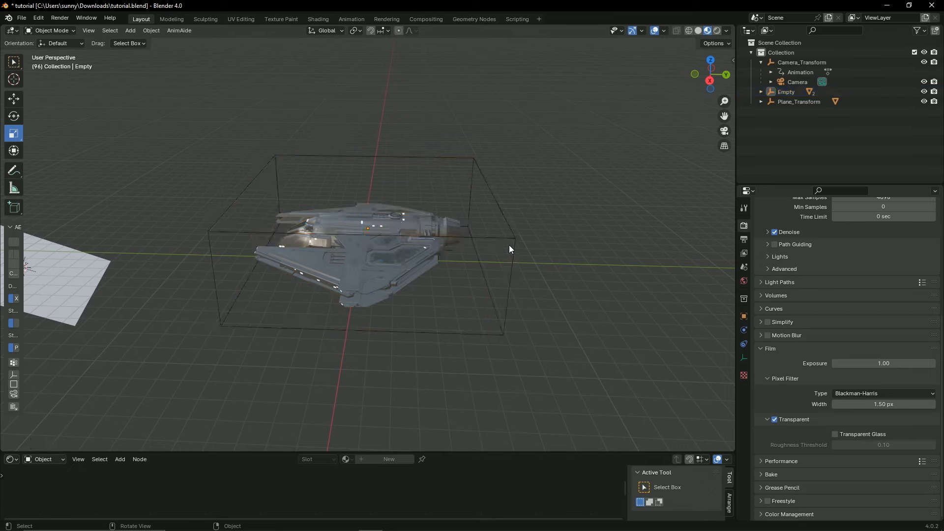
pyautogui.click(508, 245)
pyautogui.scroll(-3, 468, 255)
pyautogui.moveTo(468, 255); pyautogui.dragTo(392, 267, button='middle')
pyautogui.press('g')
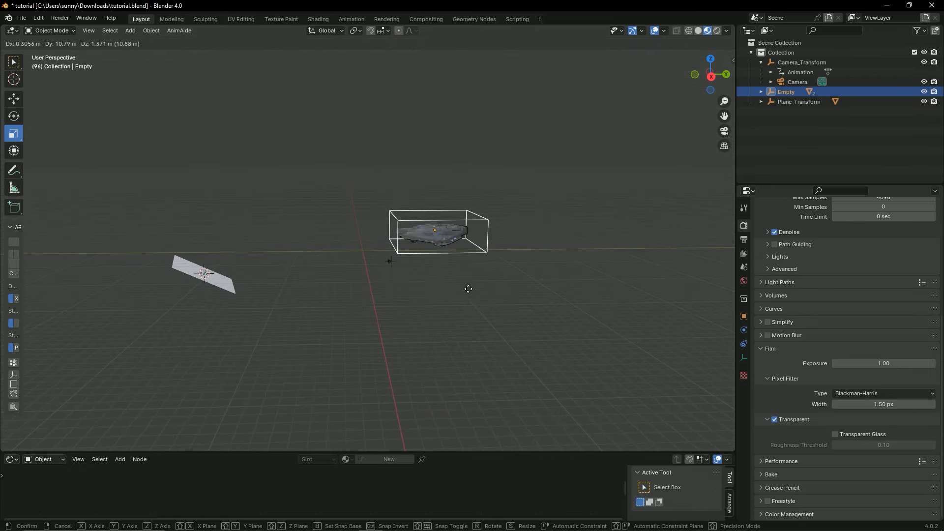
pyautogui.click(440, 227)
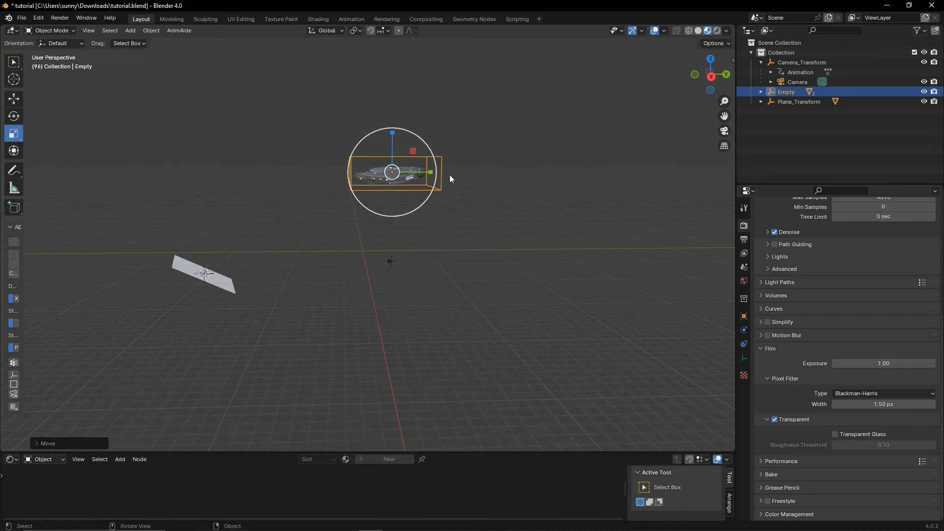
# - Try moving the cube empty and spaceship back down toward the grid, and undo the move
pyautogui.click(432, 176)
pyautogui.click(432, 176)
pyautogui.press('g')
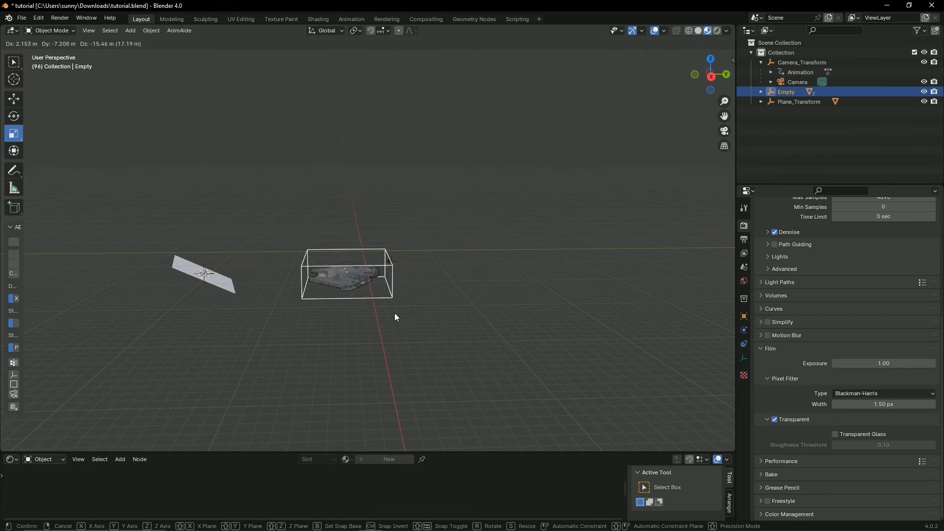
pyautogui.click(394, 317)
pyautogui.hotkey('ctrl', 'z')
# - Enlarge the Shader Editor area, turn it into a 3D viewport framed through the scene camera, and save the file
pyautogui.moveTo(450, 257); pyautogui.dragTo(403, 340, button='middle')
pyautogui.hotkey('ctrl', 's')
pyautogui.moveTo(287, 452); pyautogui.dragTo(329, 303)
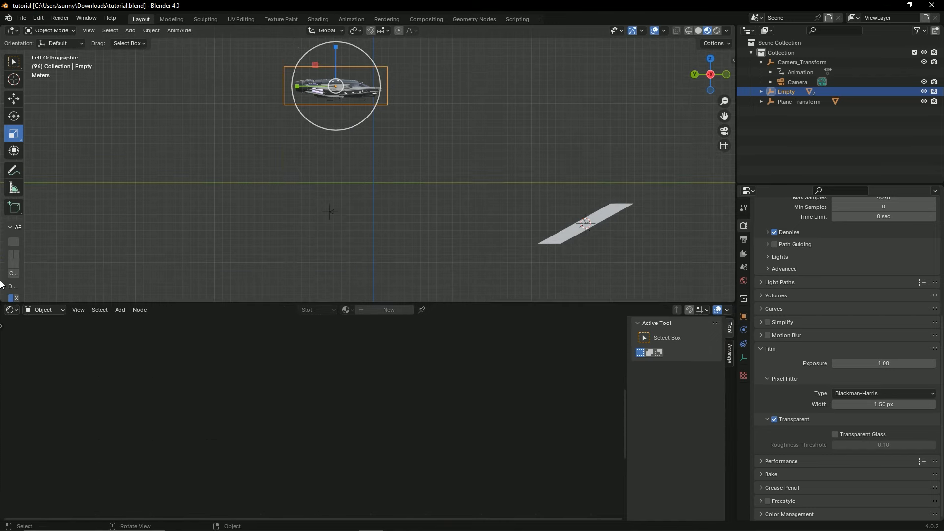
pyautogui.click(11, 309)
pyautogui.click(32, 338)
pyautogui.press('KP_0')
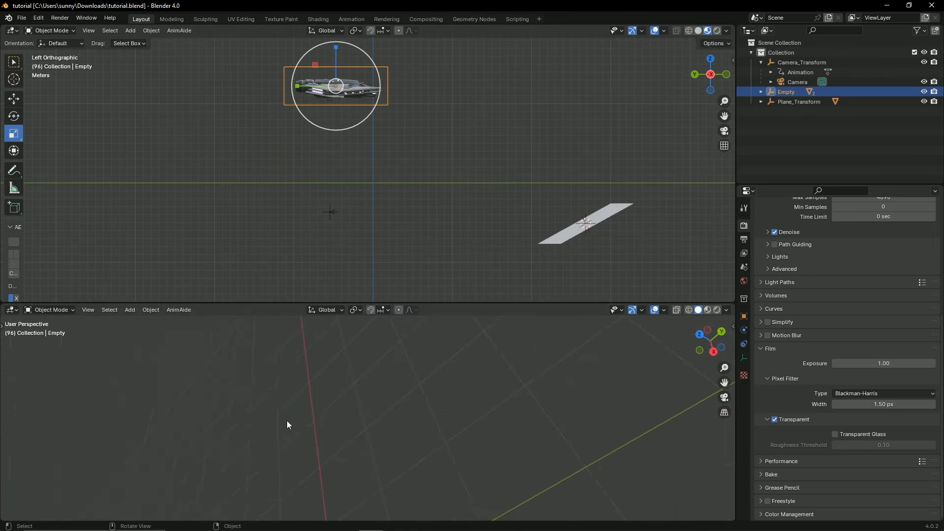
pyautogui.press('Home')
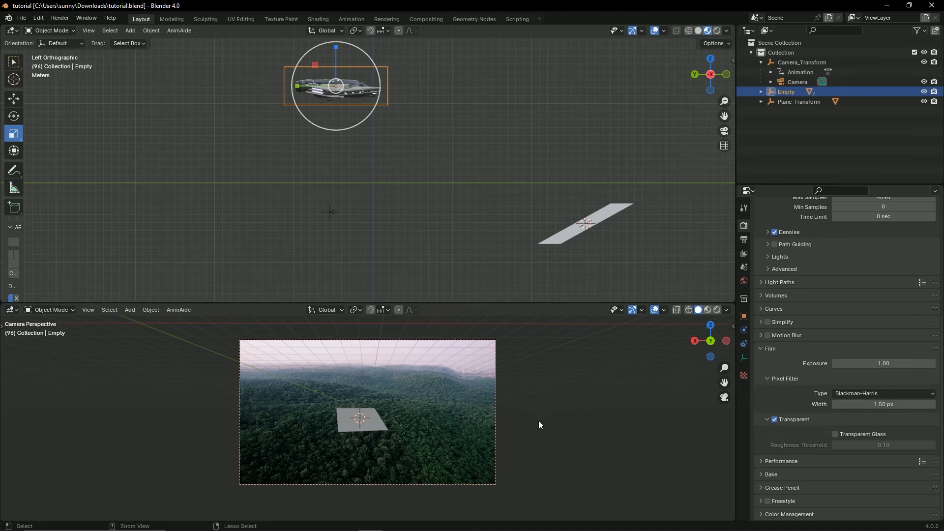
pyautogui.hotkey('ctrl', 's')
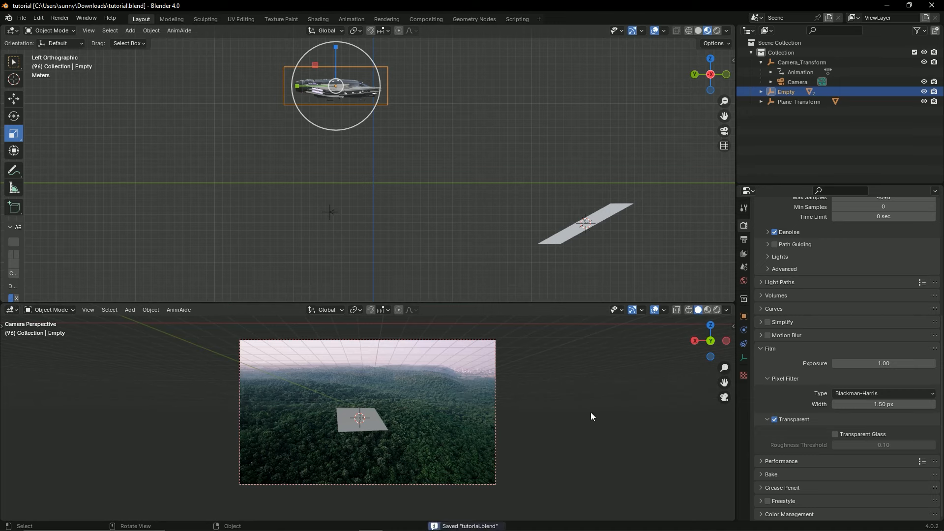
# - Set the camera's Passepartout opacity to 1.000 and save the file
pyautogui.click(797, 81)
pyautogui.click(743, 358)
pyautogui.scroll(-10, 794, 397)
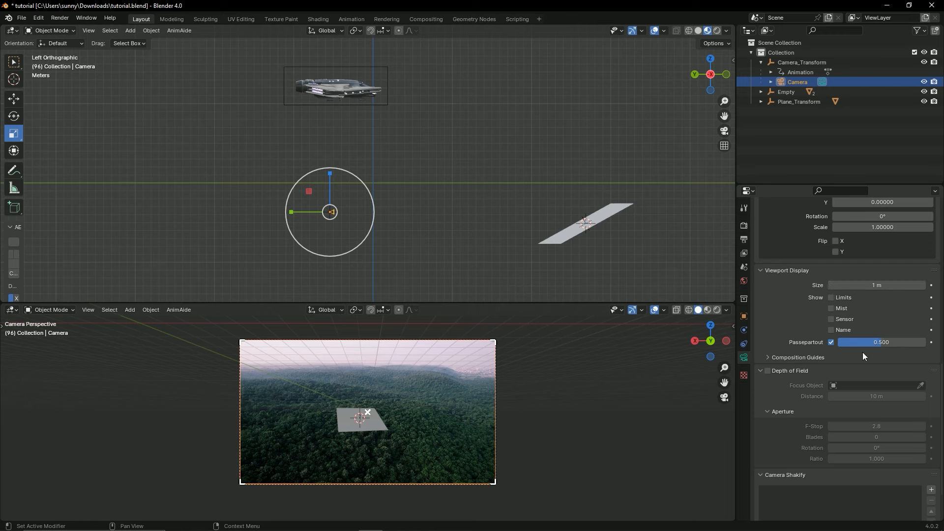
pyautogui.moveTo(856, 343); pyautogui.dragTo(924, 343)
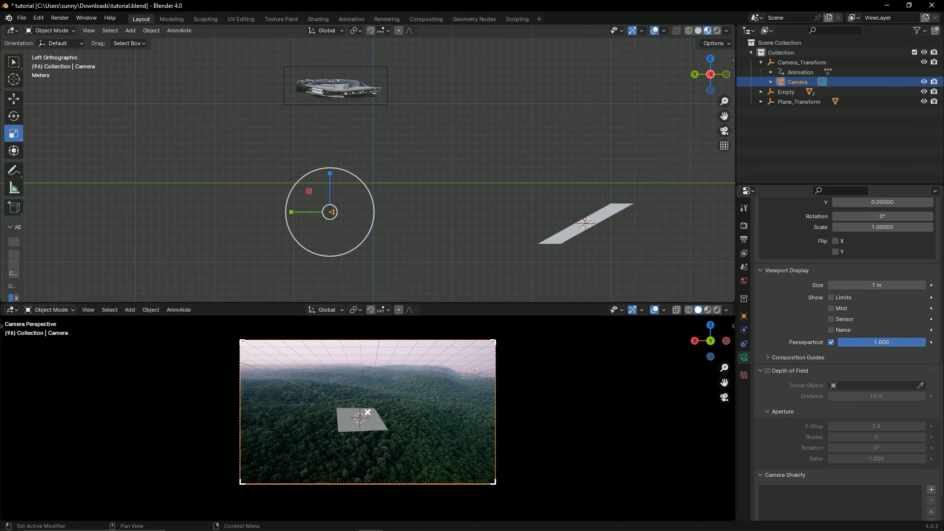
pyautogui.hotkey('ctrl', 's')
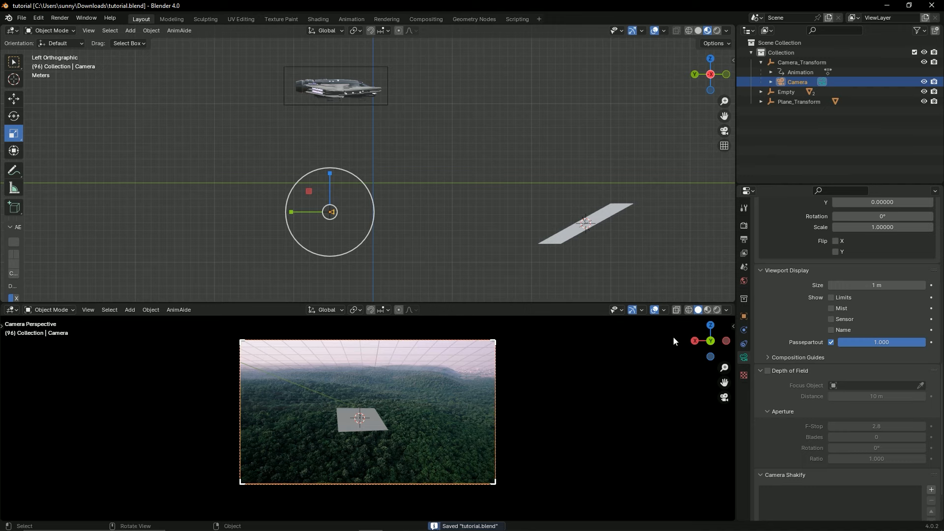
# - Select the cube empty and move it down between the camera and the ground plane, bringing the spaceship into the camera frame
pyautogui.click(354, 107)
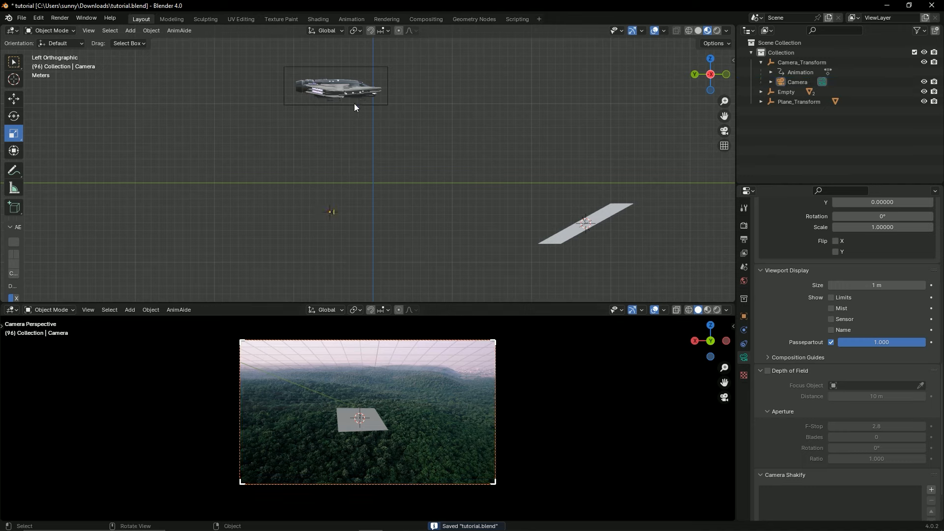
pyautogui.click(370, 67)
pyautogui.press('g')
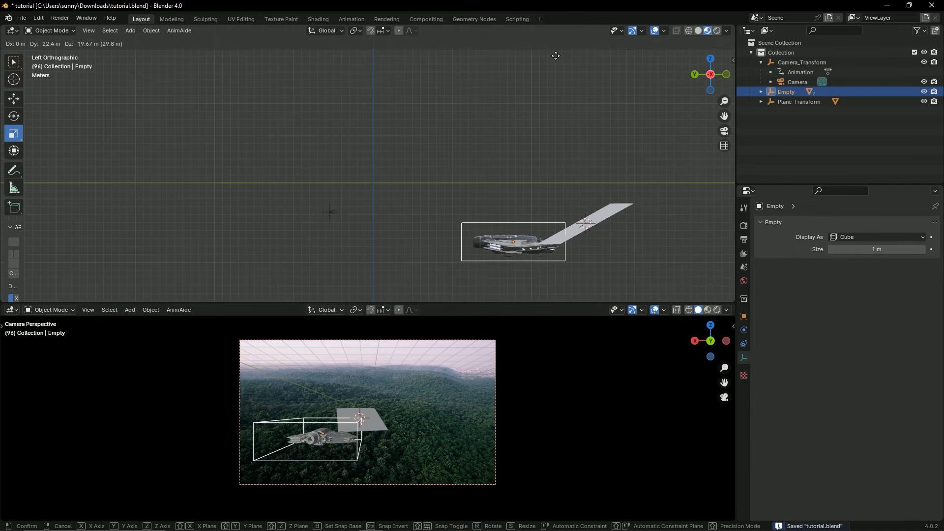
pyautogui.click(519, 58)
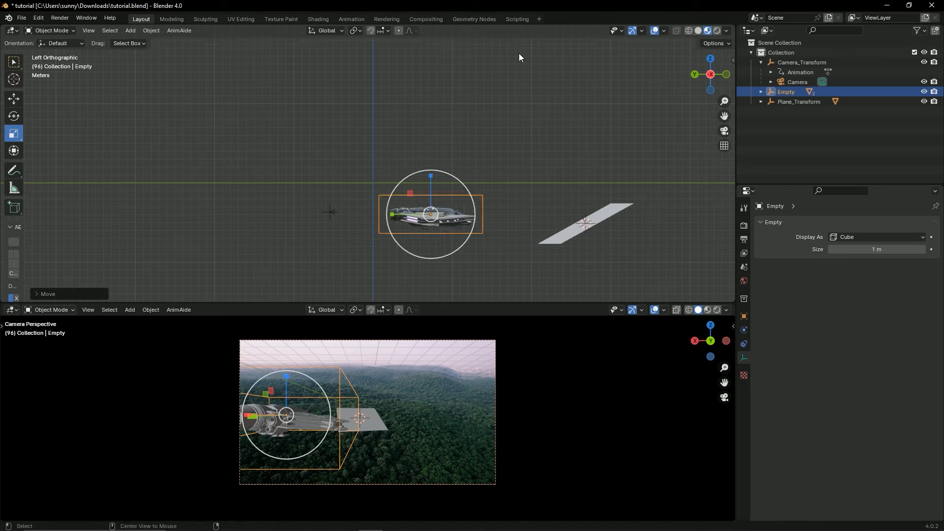
# - Move the cube empty in the top view to centre the spaceship in the camera frame, rotate it to adjust its heading, and save
pyautogui.keyDown('alt'); pyautogui.moveTo(518, 55); pyautogui.dragTo(510, 145, button='middle'); pyautogui.keyUp('alt')
pyautogui.keyDown('shift'); pyautogui.moveTo(479, 190); pyautogui.dragTo(467, 135, button='middle'); pyautogui.keyUp('shift')
pyautogui.press('g')
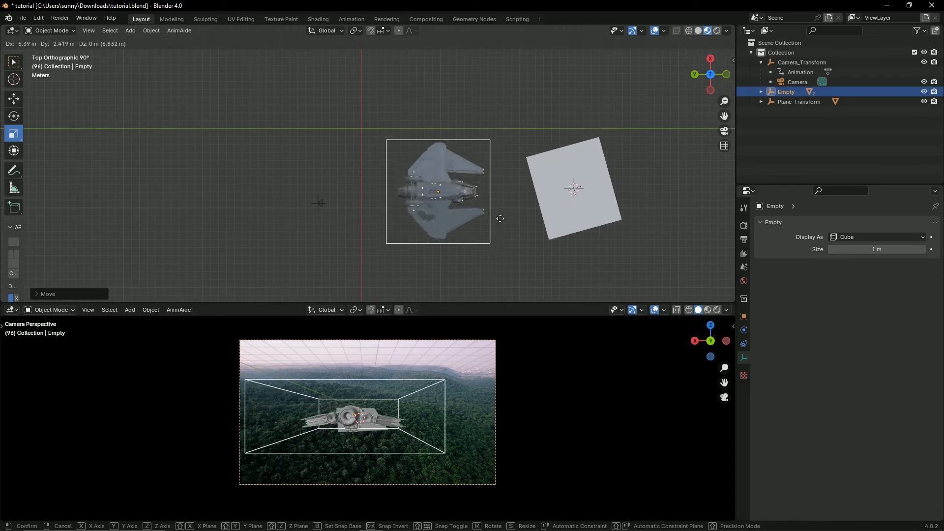
pyautogui.click(466, 235)
pyautogui.keyDown('alt'); pyautogui.moveTo(471, 229); pyautogui.dragTo(486, 241, button='middle'); pyautogui.keyUp('alt')
pyautogui.press('r')
pyautogui.click(531, 206)
pyautogui.hotkey('ctrl', 's')
# - Move the cube empty over the ground plane in the top view and scale it up about 3 times
pyautogui.press('g')
pyautogui.click(625, 216)
pyautogui.press('s')
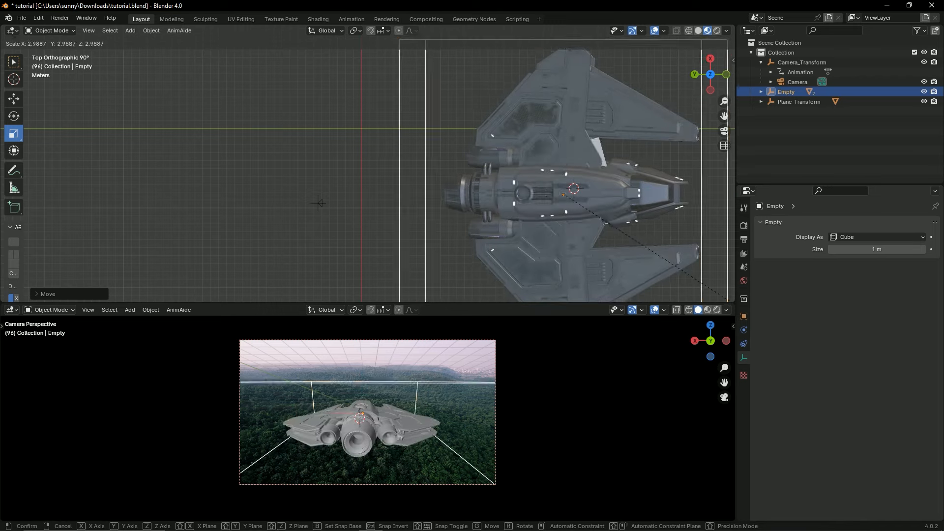
pyautogui.click(318, 203)
# - Rotate the cube empty slightly in the front view to adjust the spaceship's bank, and save the file
pyautogui.keyDown('alt'); pyautogui.moveTo(318, 202); pyautogui.dragTo(526, 156, button='middle'); pyautogui.keyUp('alt')
pyautogui.press('r')
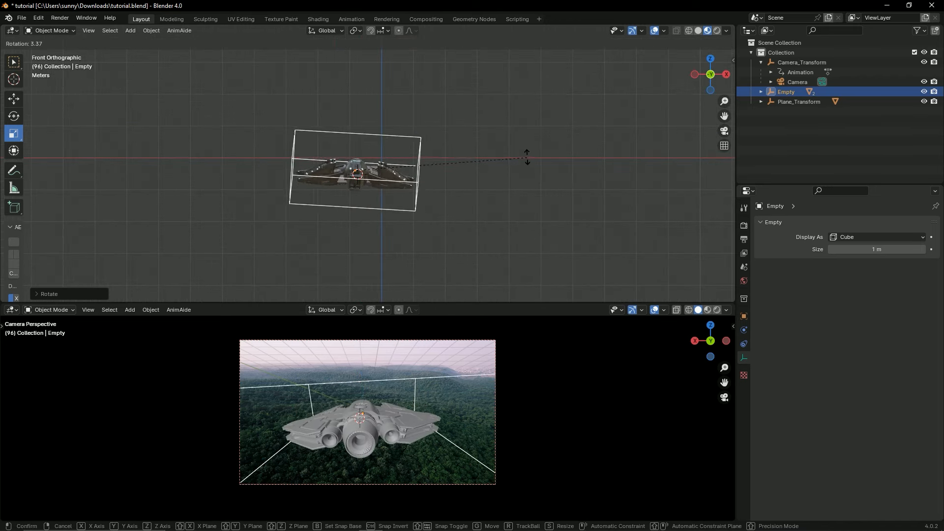
pyautogui.click(527, 153)
pyautogui.click(526, 153)
pyautogui.hotkey('ctrl', 's')
pyautogui.moveTo(295, 217); pyautogui.dragTo(415, 185, button='middle')
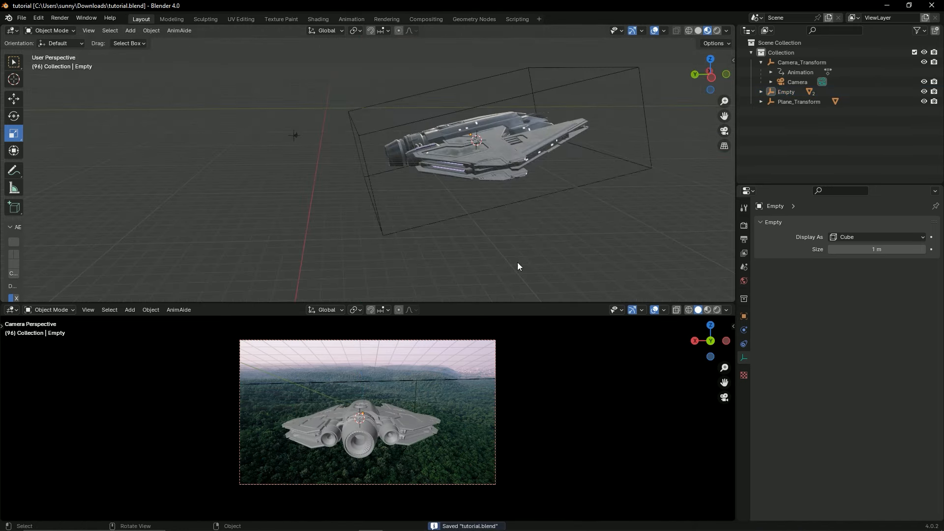
# - Set the lower camera viewport to rendered shading, hide its floor, X and Y axes and extras overlays, and save the file
pyautogui.click(715, 310)
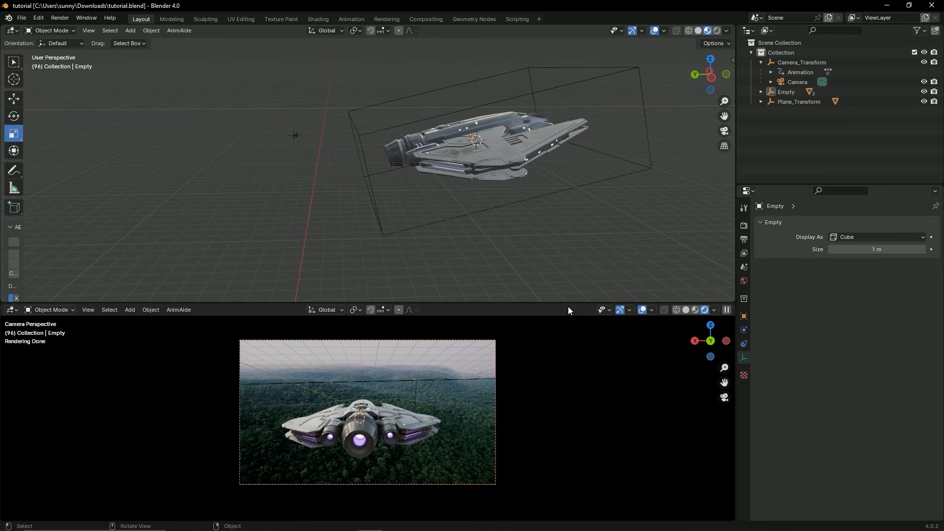
pyautogui.hotkey('ctrl', 's')
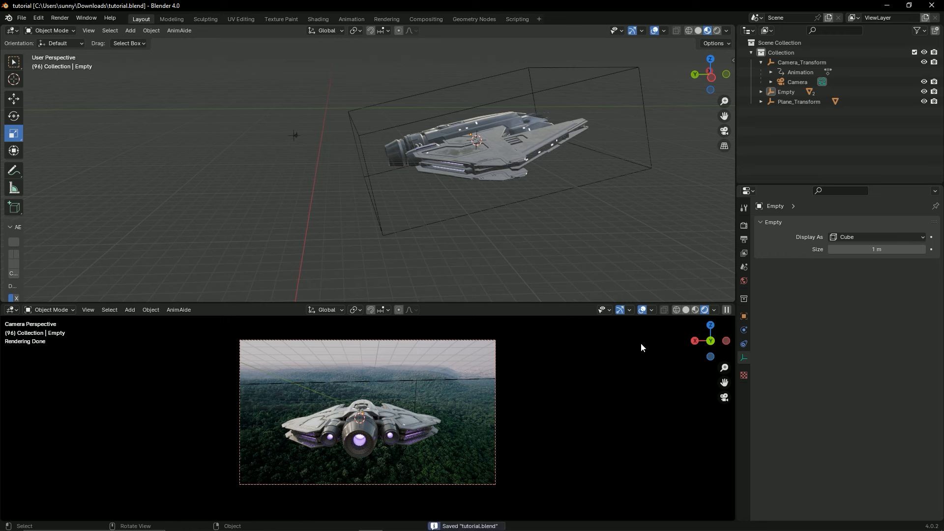
pyautogui.click(652, 309)
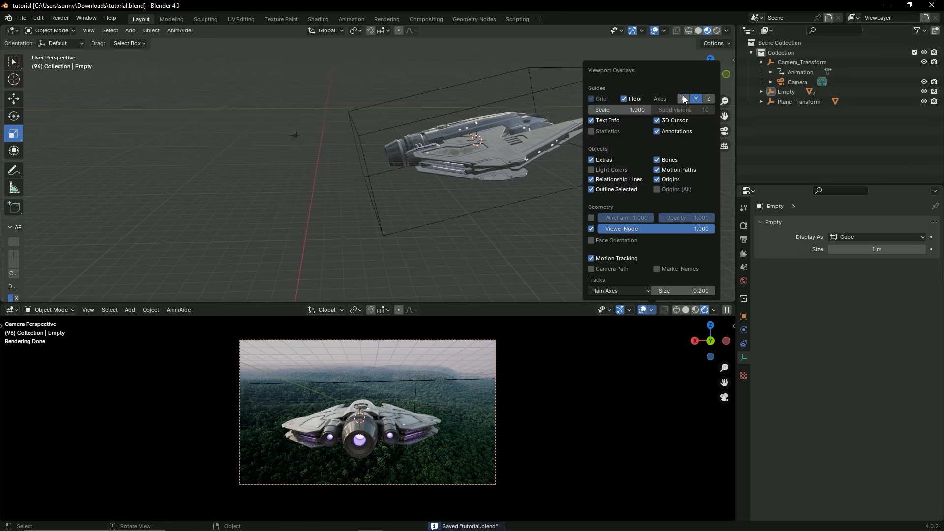
pyautogui.click(626, 97)
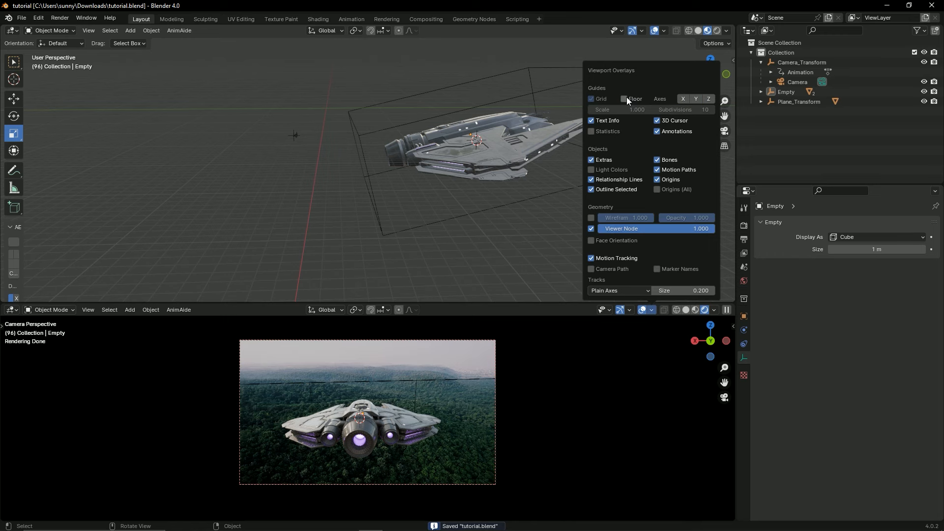
pyautogui.click(591, 159)
pyautogui.hotkey('ctrl', 's')
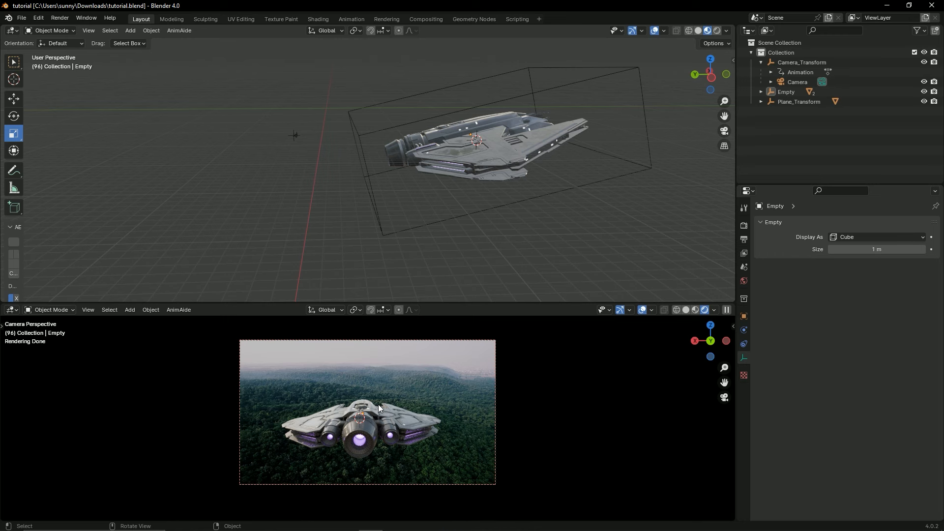
pyautogui.hotkey('ctrl', 's')
# - Change the lower viewport to a Shader Editor showing the World node tree, framed around the environment texture and Background nodes
pyautogui.click(12, 310)
pyautogui.hotkey('ctrl', 's')
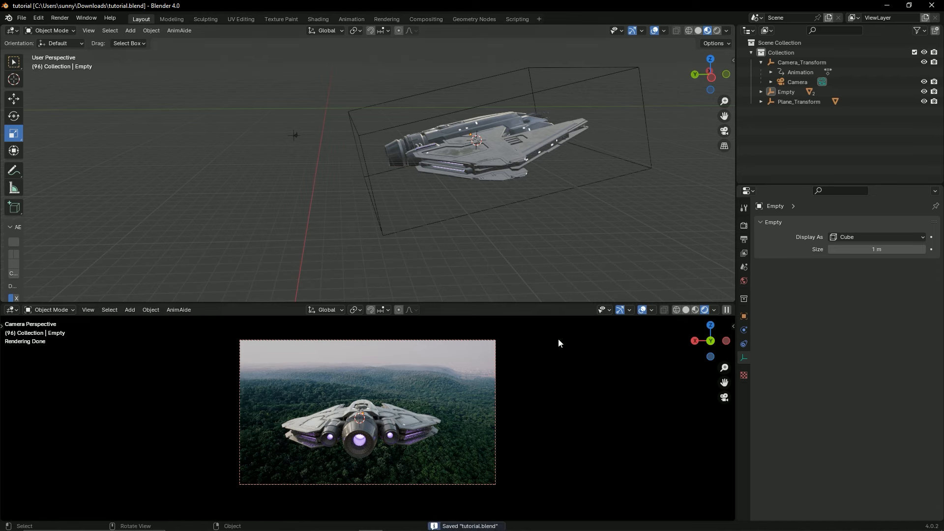
pyautogui.click(11, 310)
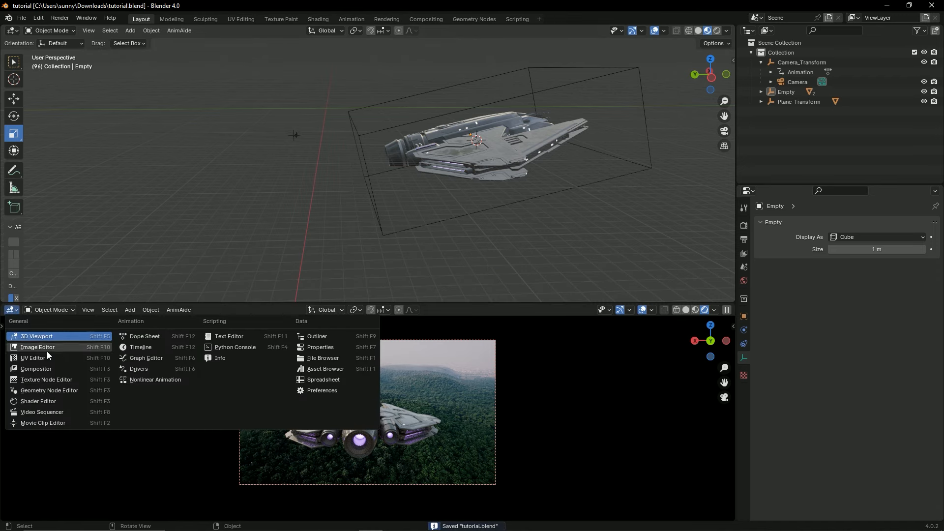
pyautogui.click(30, 401)
pyautogui.click(47, 312)
pyautogui.click(52, 343)
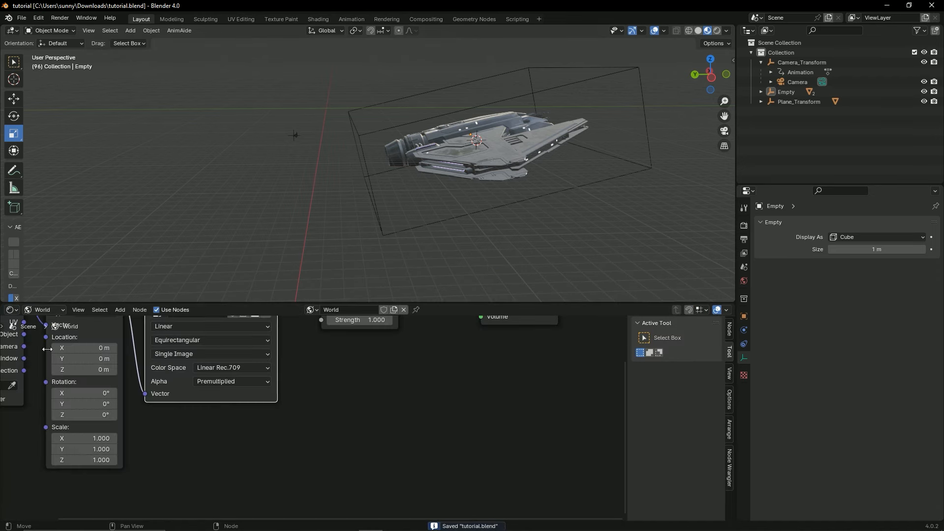
pyautogui.press('Home')
pyautogui.moveTo(441, 494); pyautogui.dragTo(298, 441, button='middle')
pyautogui.scroll(1, 298, 441)
pyautogui.scroll(4, 365, 456)
pyautogui.moveTo(467, 382); pyautogui.dragTo(428, 433, button='middle')
# - Show the upper viewport through the scene camera in rendered shading
pyautogui.press('KP_0')
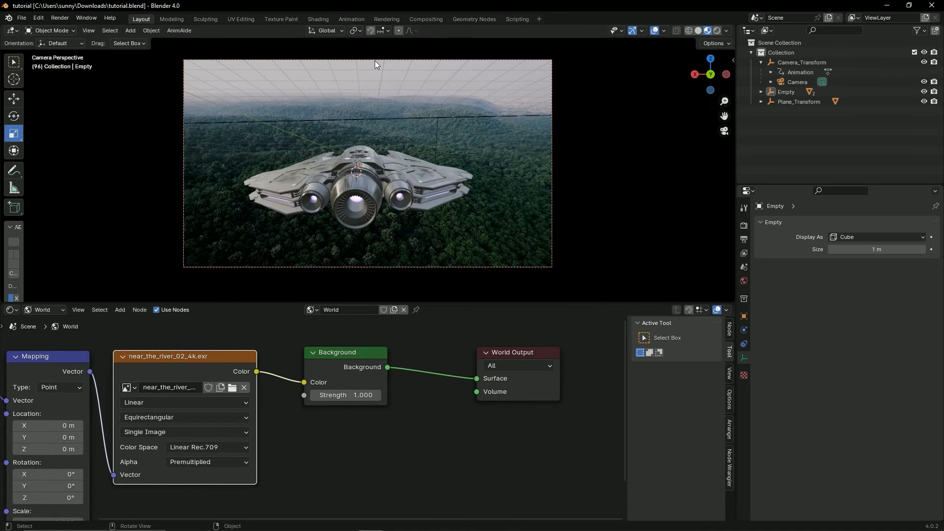
pyautogui.click(716, 31)
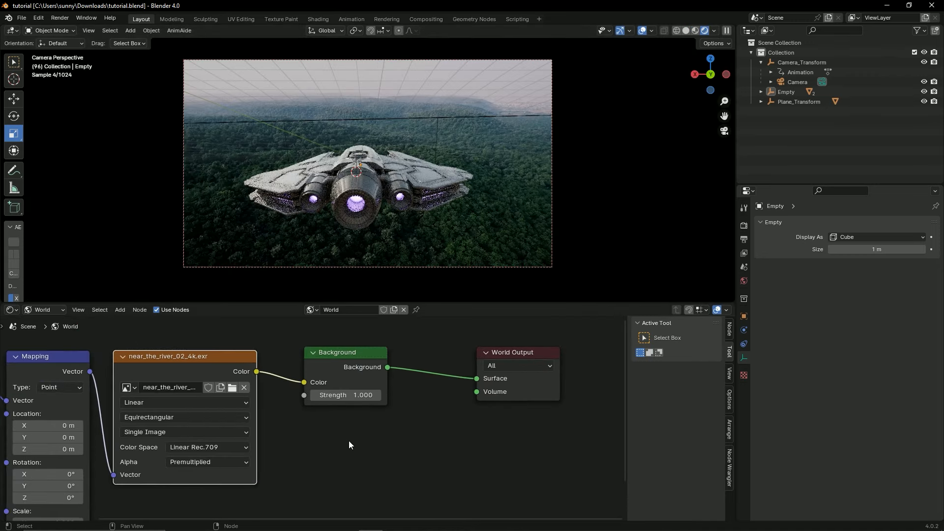
pyautogui.click(649, 30)
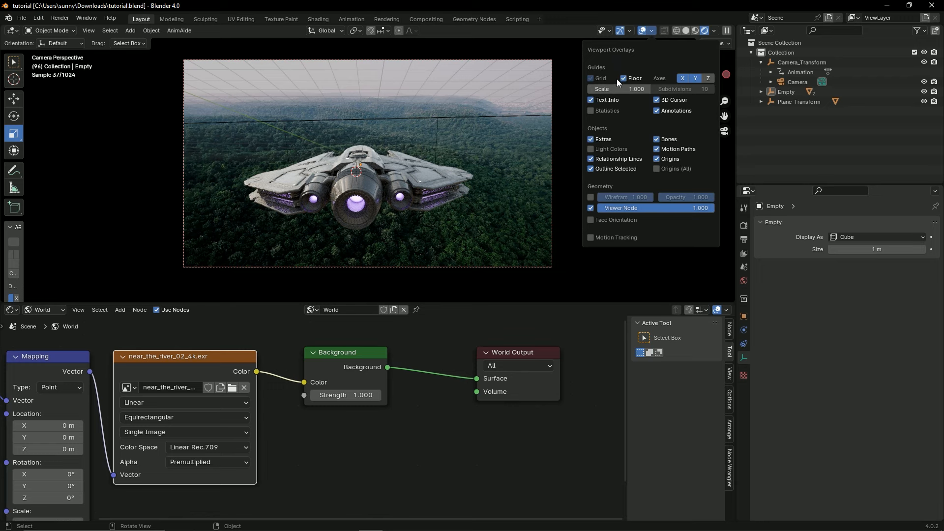
# - Try a strength of 0.3 on the World's Background node
pyautogui.click(338, 396)
pyautogui.press('BackSpace')
pyautogui.write('.3')
pyautogui.press('Return')
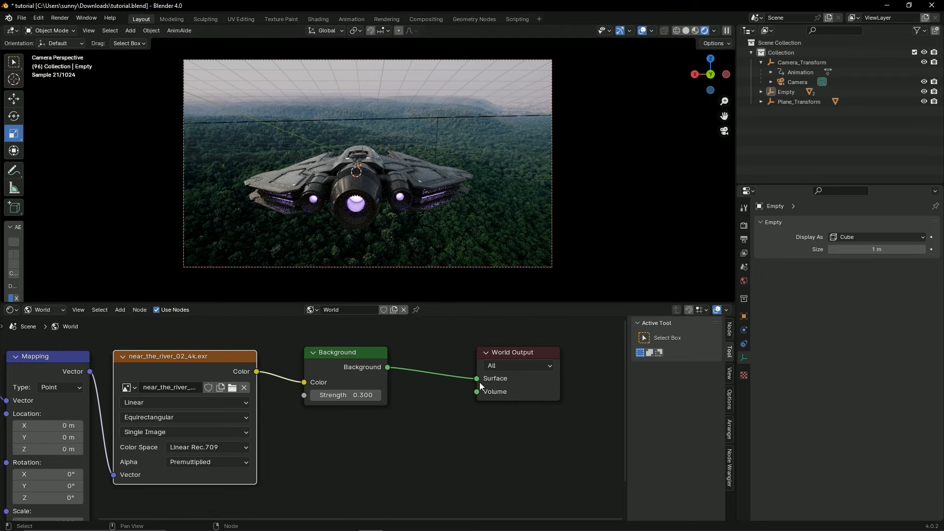
# - Set the World Background node's strength to 0.5 and save the file
pyautogui.click(343, 396)
pyautogui.press('BackSpace')
pyautogui.write('.5')
pyautogui.press('Return')
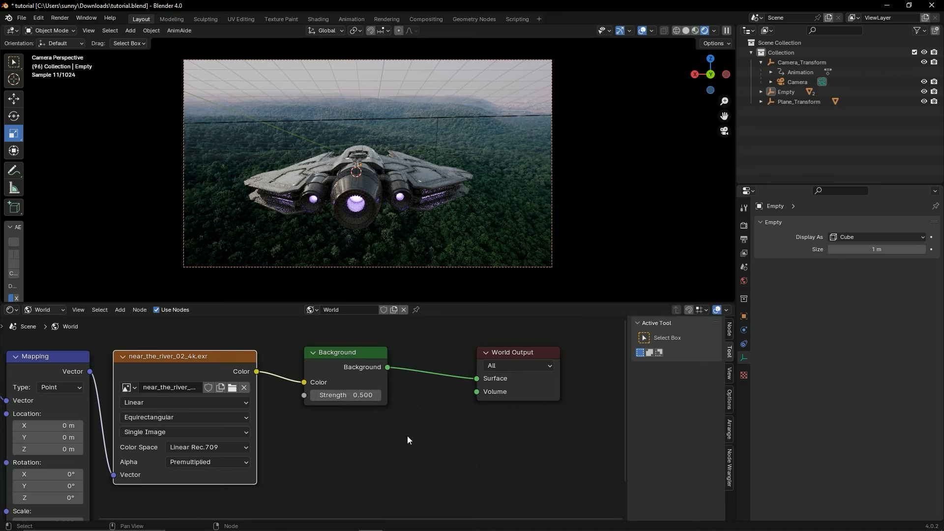
pyautogui.hotkey('ctrl', 's')
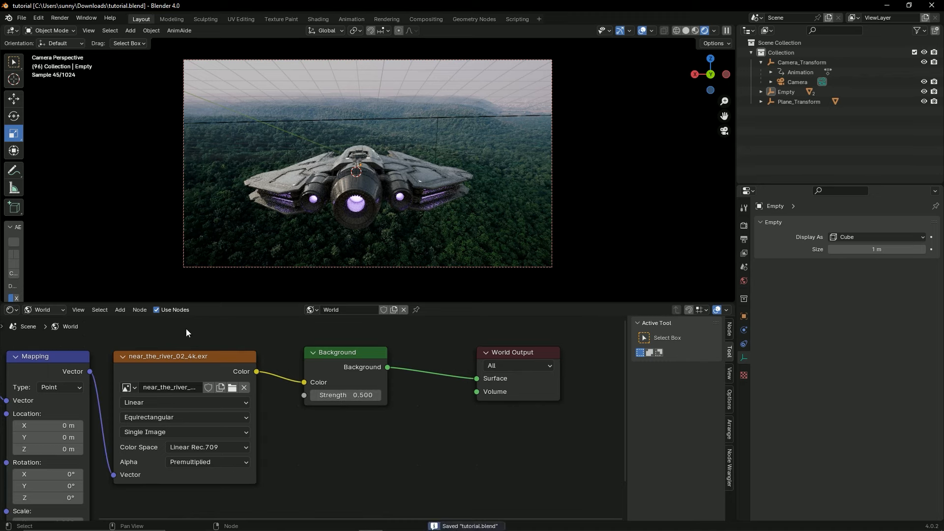
# - Change the Shader Editor area to a Timeline, return the animation to frame 0, and save the file
pyautogui.click(548, 238)
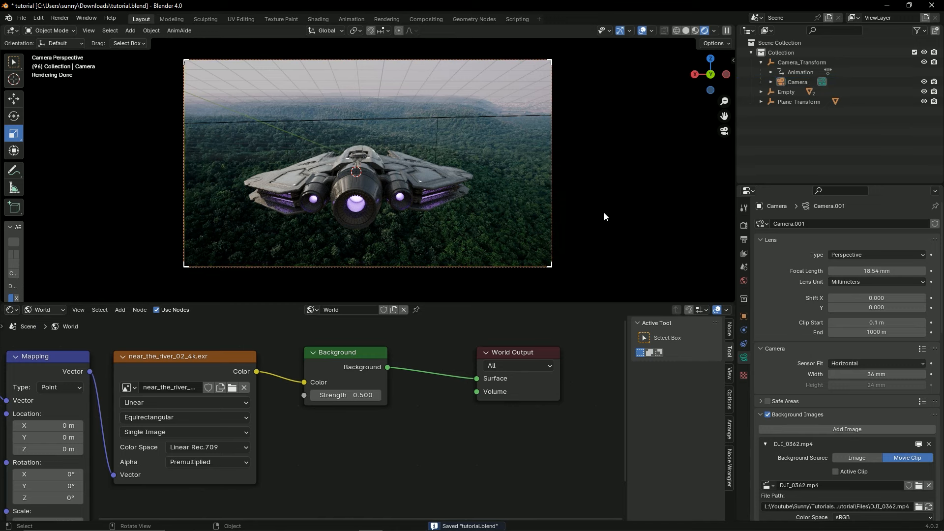
pyautogui.click(10, 310)
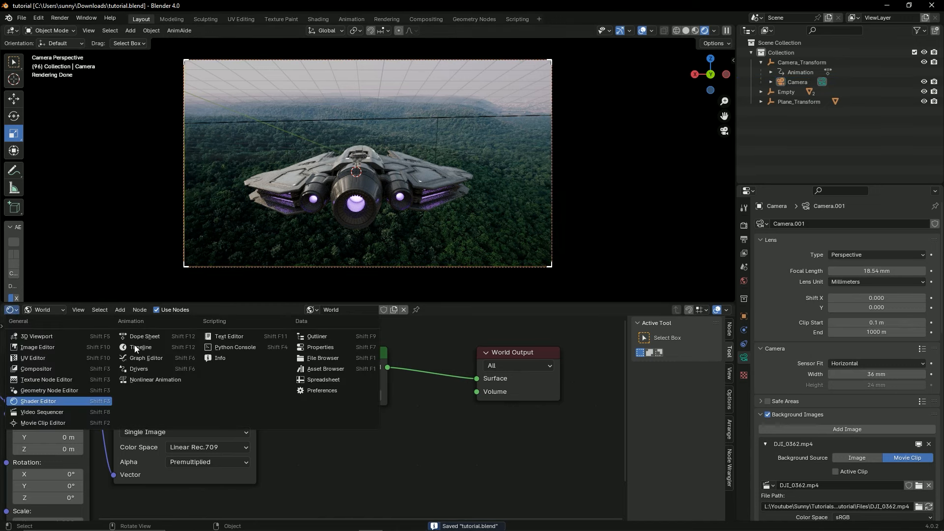
pyautogui.click(154, 344)
pyautogui.click(640, 114)
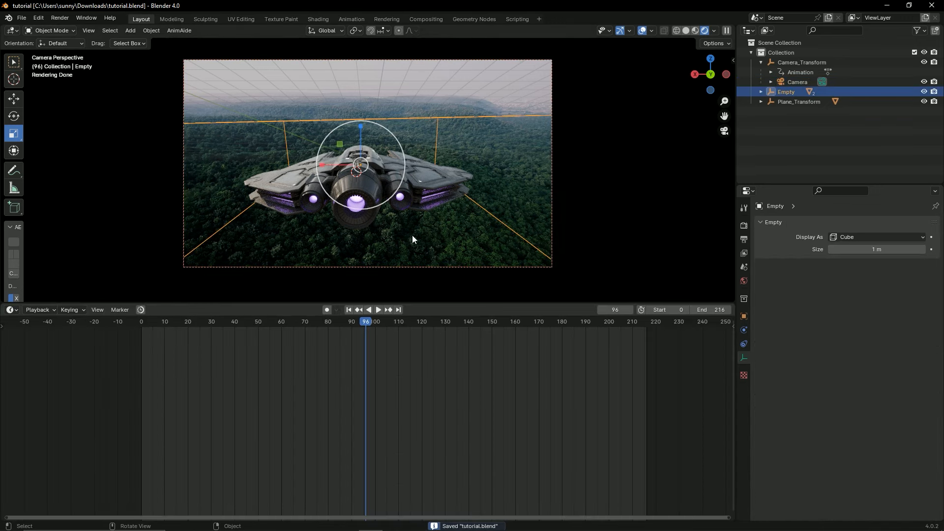
pyautogui.click(624, 193)
pyautogui.moveTo(359, 320); pyautogui.dragTo(276, 331)
pyautogui.click(349, 310)
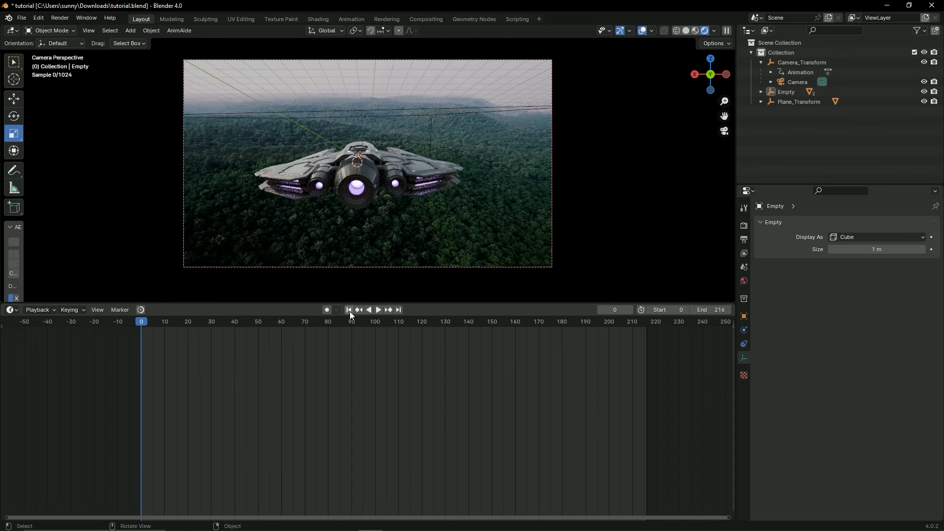
pyautogui.hotkey('ctrl', 's')
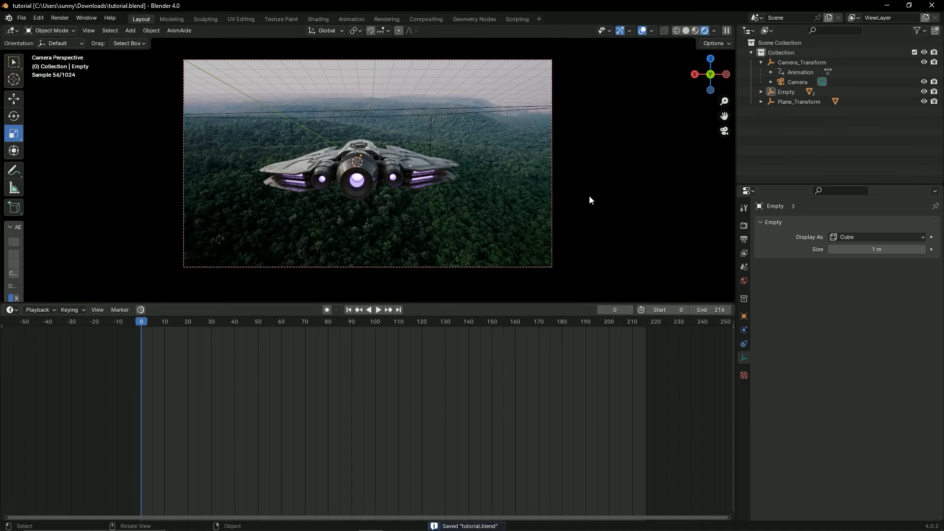
# - Enlarge the Timeline area upward, turn it back into a 3D viewport, and save the file
pyautogui.moveTo(556, 303); pyautogui.dragTo(591, 227)
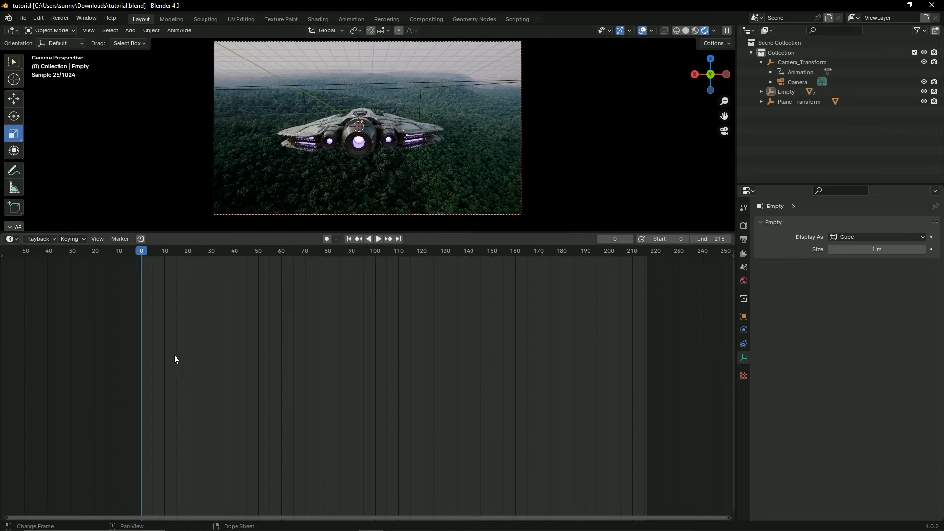
pyautogui.click(10, 238)
pyautogui.click(26, 266)
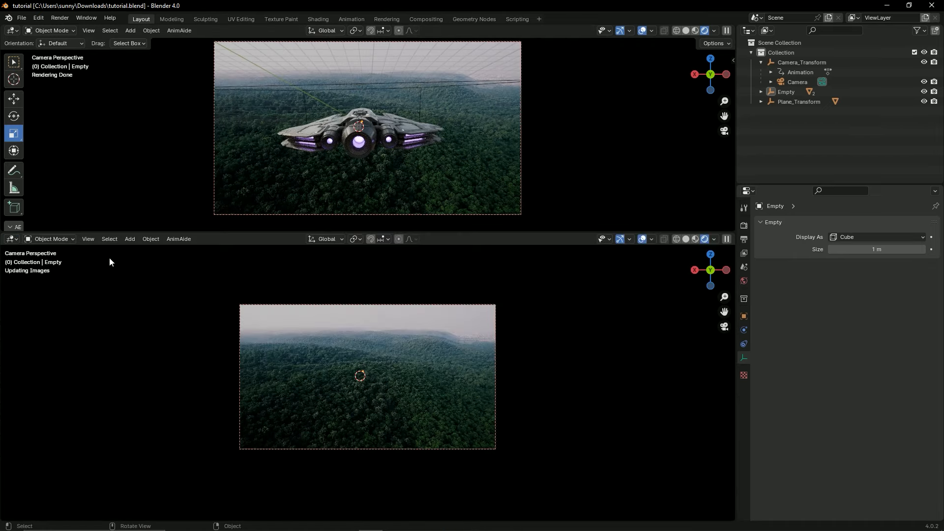
pyautogui.hotkey('ctrl', 's')
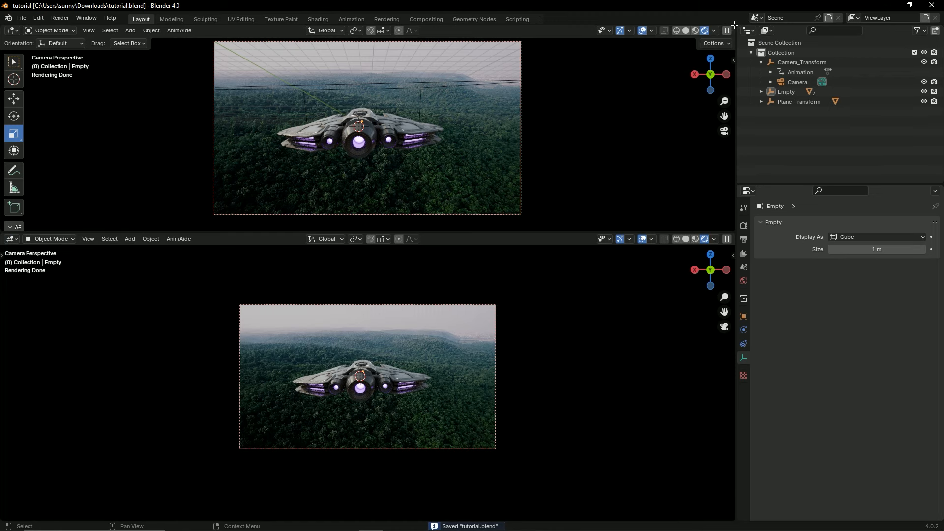
# - Split the upper camera viewport vertically and turn the new area into a Timeline
pyautogui.moveTo(734, 24); pyautogui.dragTo(433, 30)
pyautogui.click(444, 30)
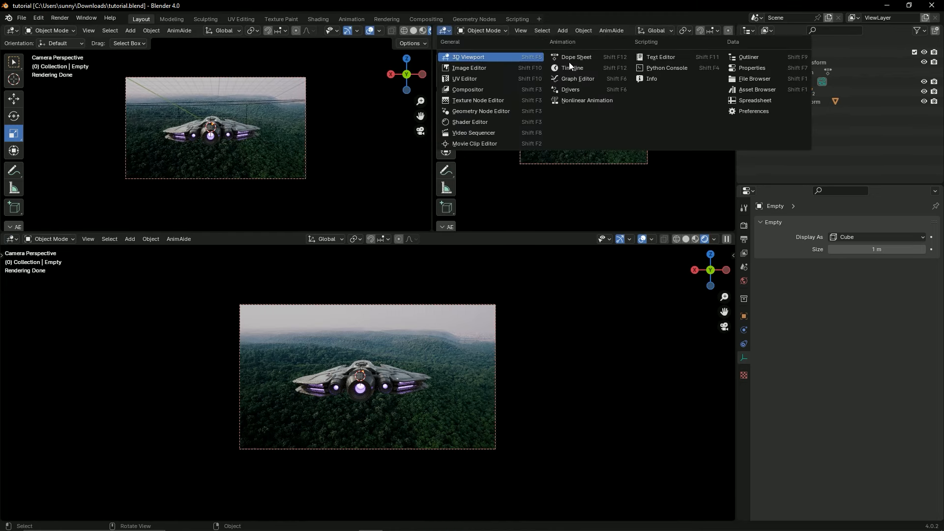
pyautogui.press('Escape')
pyautogui.click(443, 30)
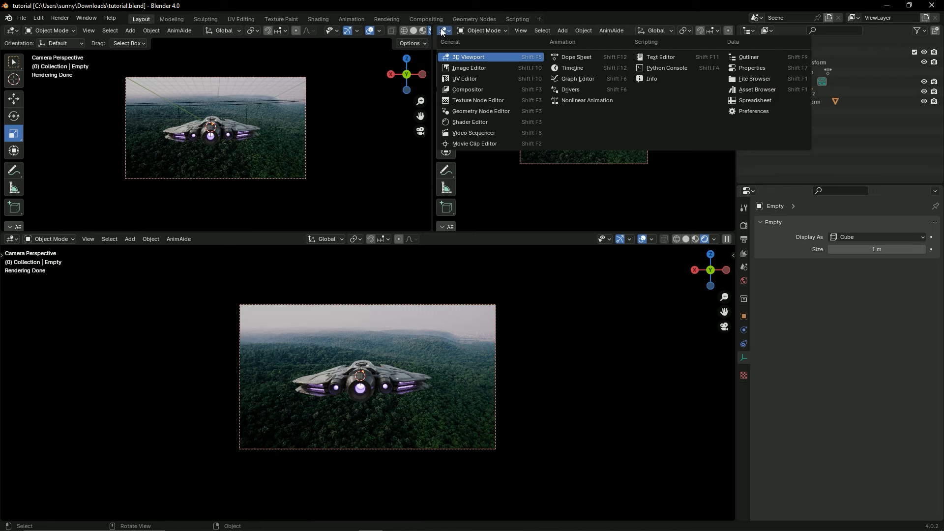
pyautogui.click(561, 68)
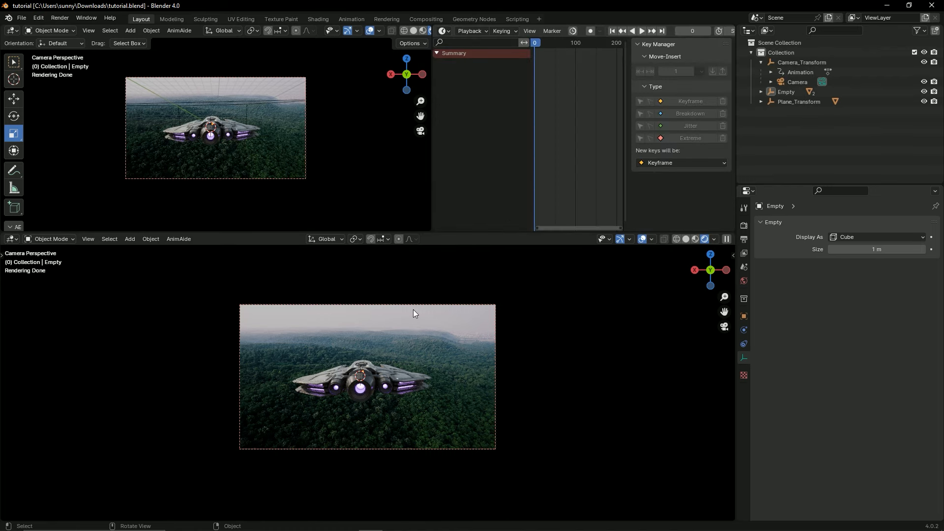
# - Take the lower viewport out of the camera view, save the file, and set it to solid shading with the spaceship in view
pyautogui.press('KP_0')
pyautogui.hotkey('ctrl', 's')
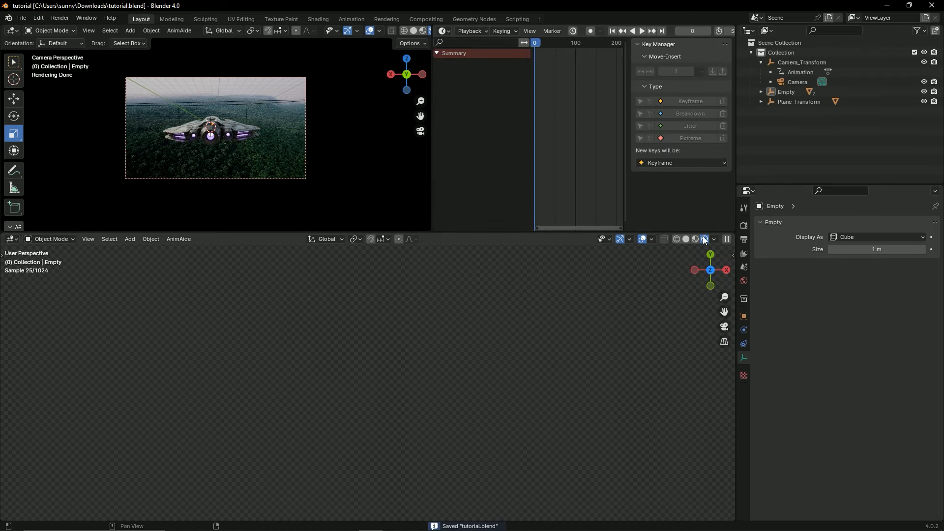
pyautogui.click(686, 239)
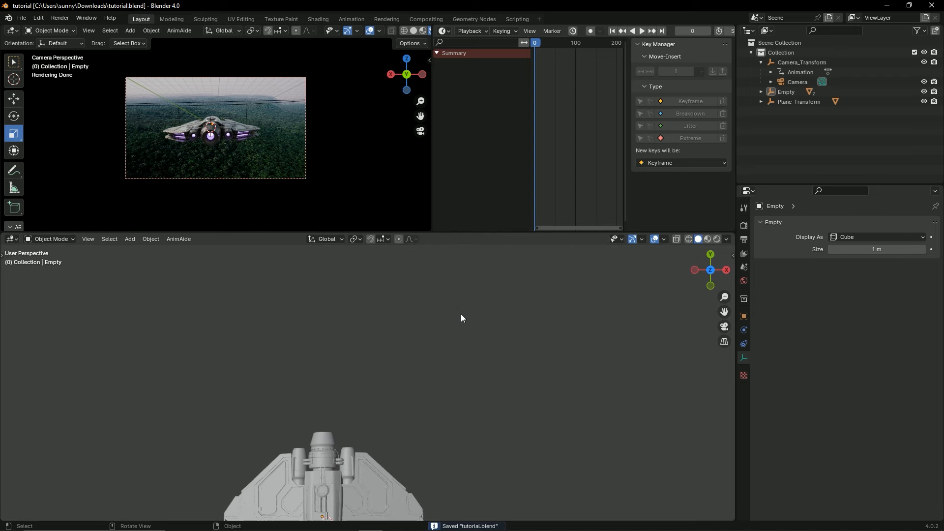
pyautogui.moveTo(461, 318); pyautogui.dragTo(565, 276, button='middle')
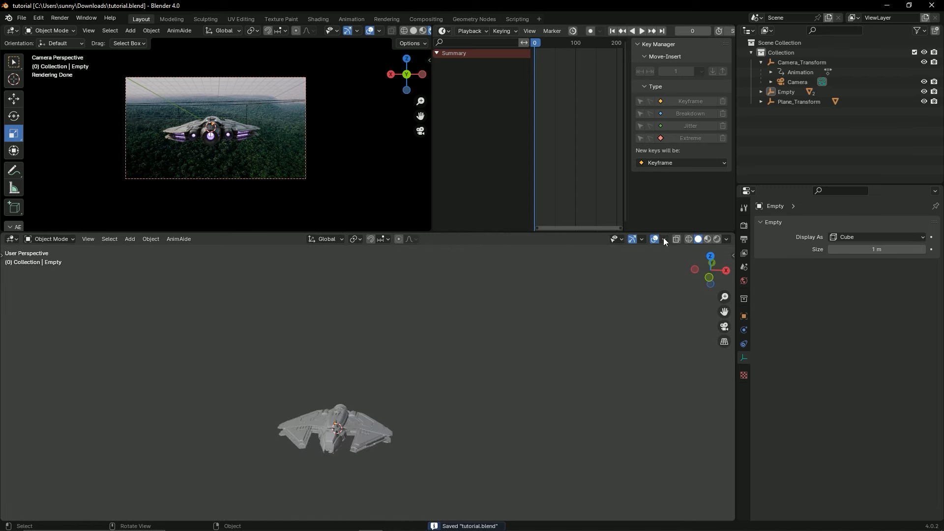
# - Show the floor, X and Y axes and extras overlays in the lower viewport, and save the file
pyautogui.click(664, 239)
pyautogui.click(640, 284)
pyautogui.click(691, 285)
pyautogui.click(711, 286)
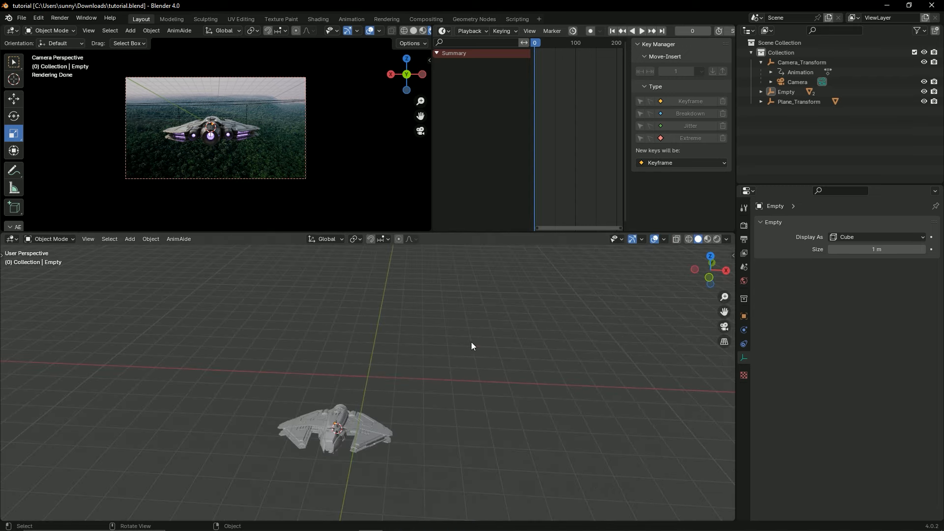
pyautogui.moveTo(471, 346); pyautogui.dragTo(315, 344, button='middle')
pyautogui.click(664, 244)
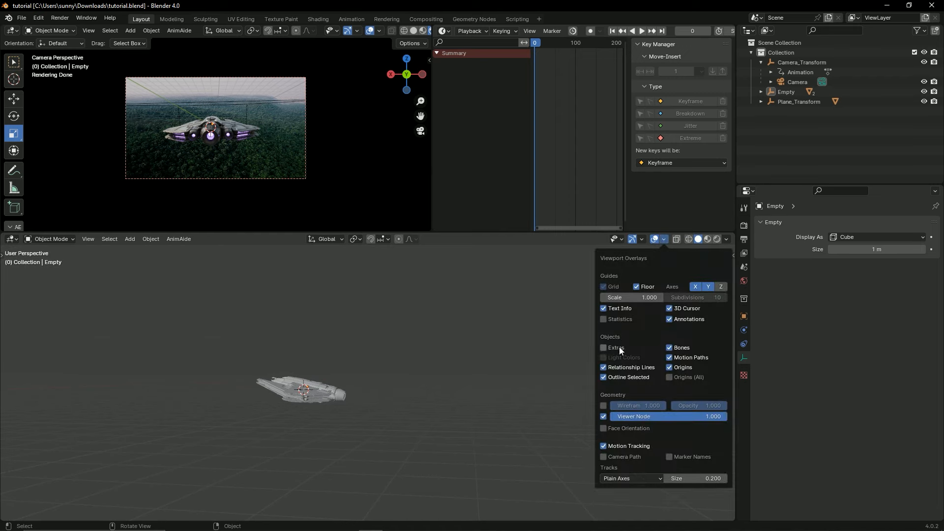
pyautogui.click(618, 346)
pyautogui.hotkey('ctrl', 's')
pyautogui.moveTo(467, 347); pyautogui.dragTo(367, 384, button='middle')
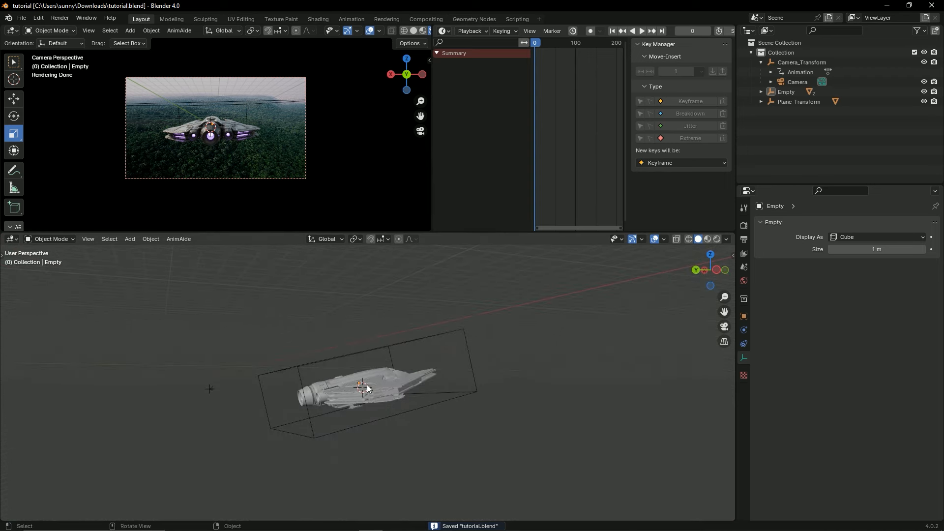
# - Select the ship's Empty, hide the Timeline's sidebar and channel list, and save the file at frame 0
pyautogui.click(414, 338)
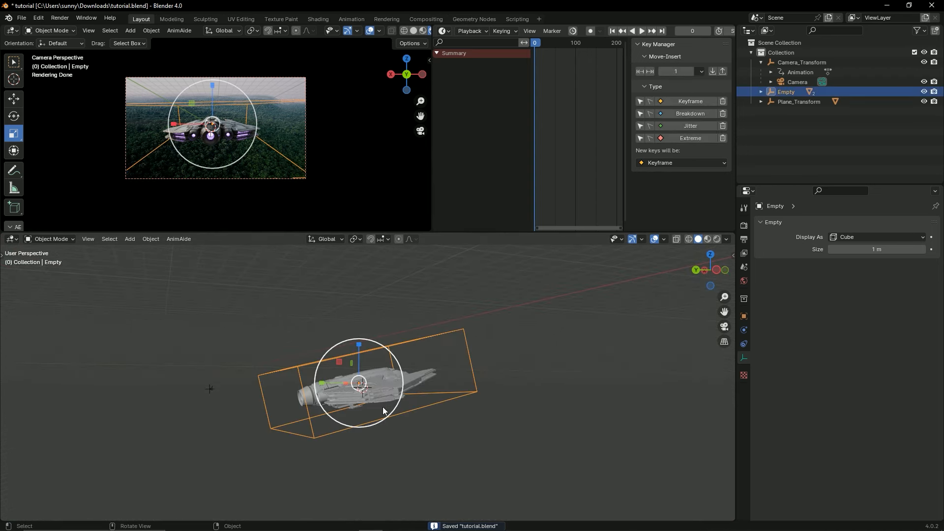
pyautogui.press('n')
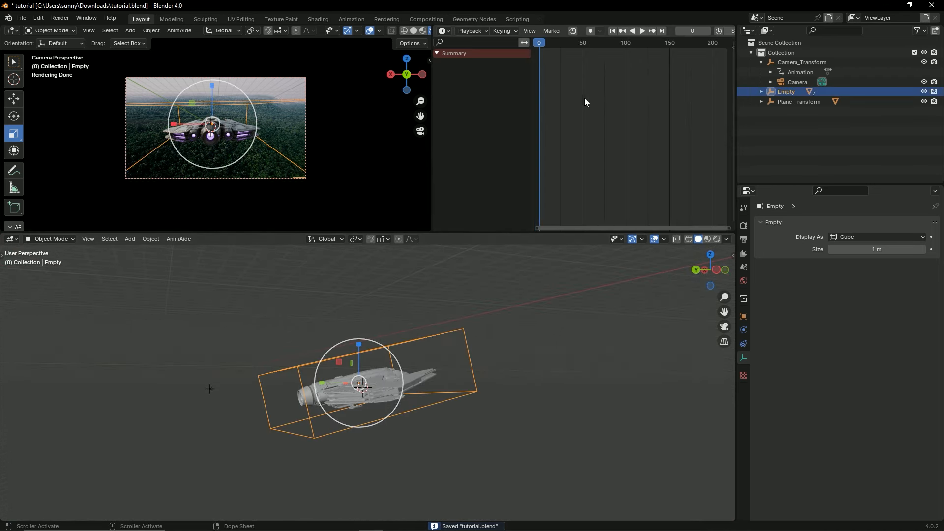
pyautogui.click(547, 43)
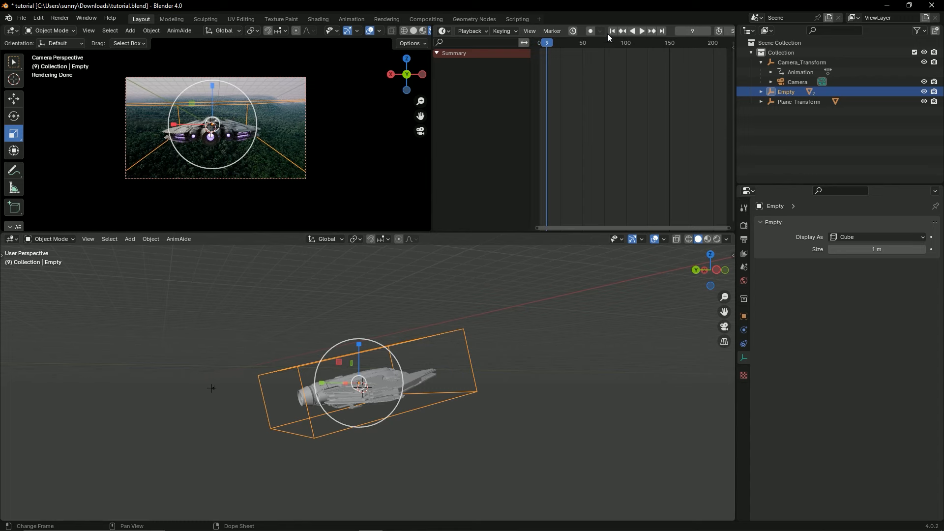
pyautogui.click(612, 30)
pyautogui.hotkey('ctrl', 's')
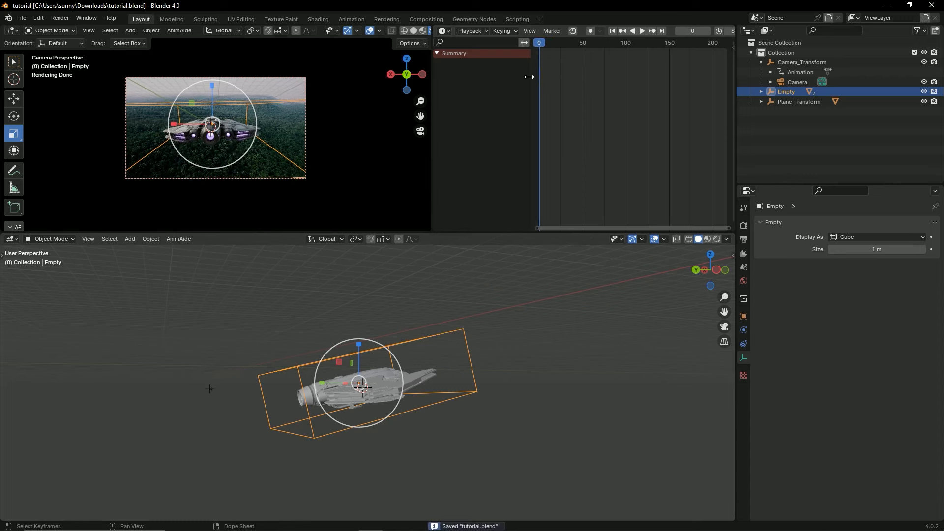
pyautogui.moveTo(531, 107); pyautogui.dragTo(433, 108)
pyautogui.moveTo(493, 72); pyautogui.dragTo(537, 146, button='middle')
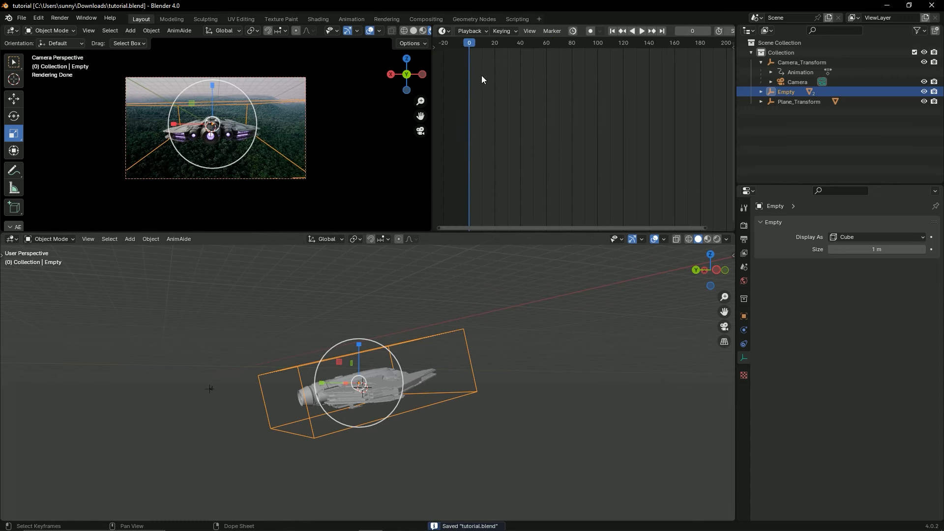
pyautogui.moveTo(481, 78); pyautogui.dragTo(499, 79, button='middle')
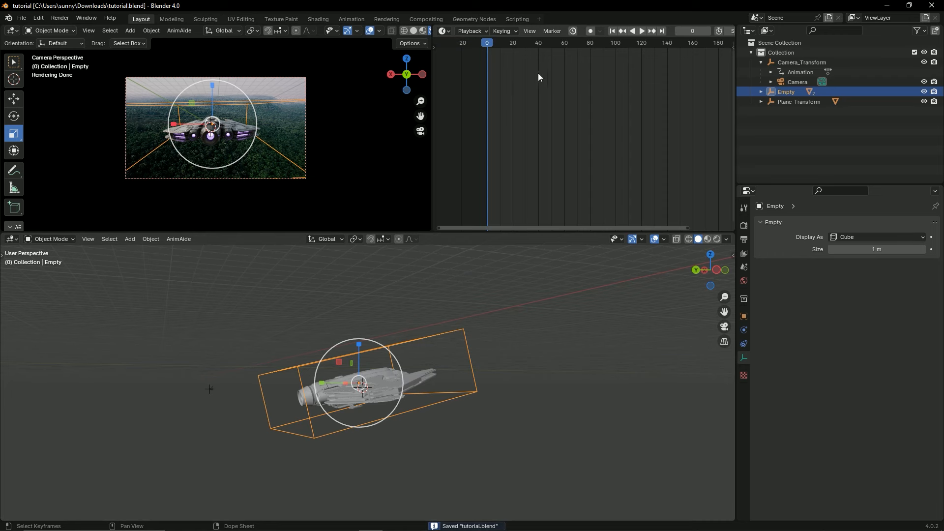
# - Insert a Location & Rotation keyframe on the Empty at frame 0
pyautogui.press('i')
pyautogui.press('i')
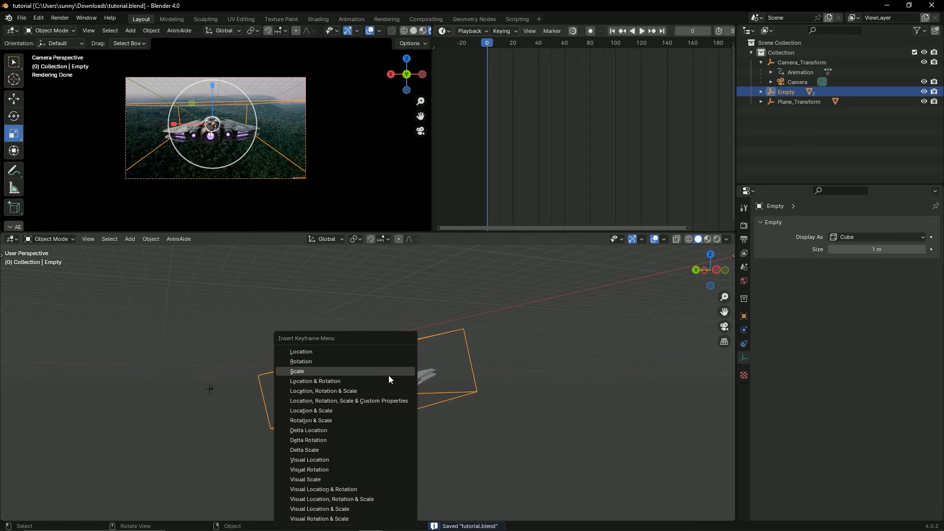
pyautogui.click(348, 382)
# - At frame 216, move the Empty about 10.6 m forward and up in the left view, rotate it about 5°, and save
pyautogui.scroll(-4, 526, 113)
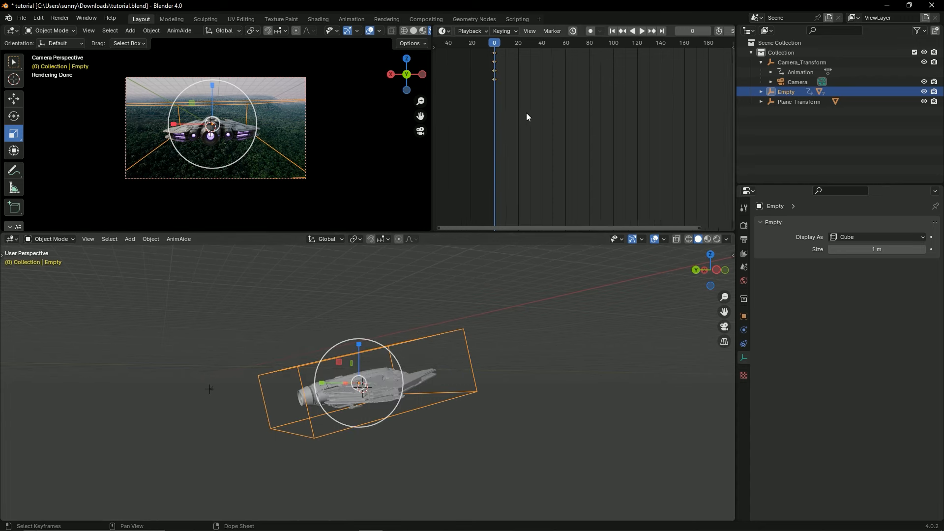
pyautogui.keyDown('ctrl'); pyautogui.hscroll(2, 539, 118); pyautogui.keyUp('ctrl')
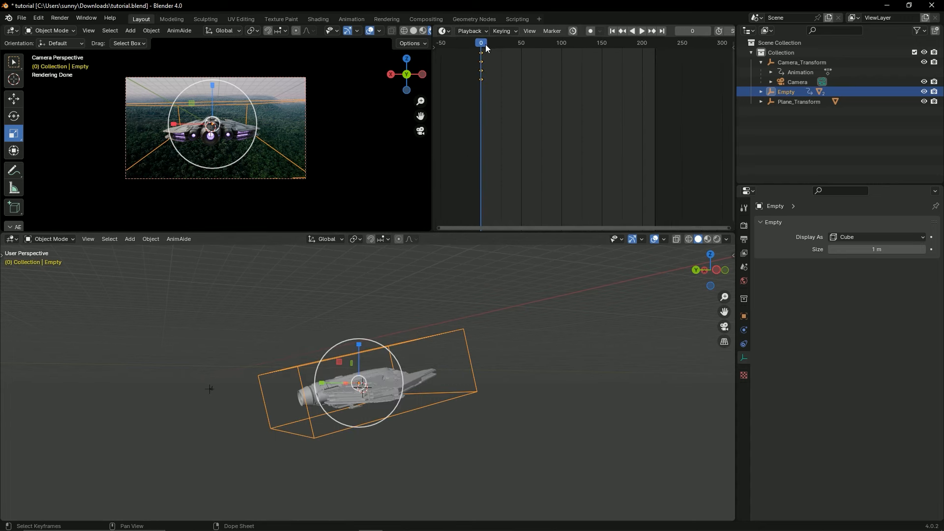
pyautogui.moveTo(485, 44); pyautogui.dragTo(647, 55)
pyautogui.click(662, 30)
pyautogui.hotkey('ctrl', 's')
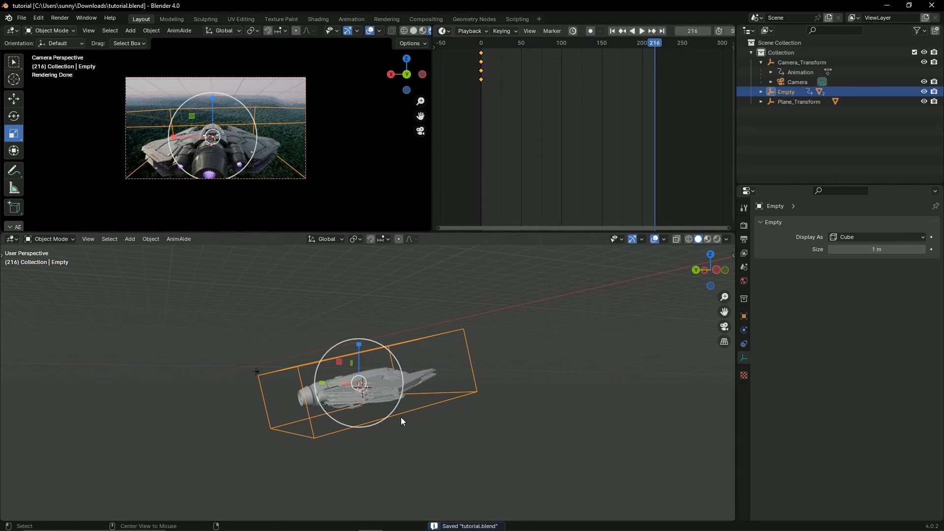
pyautogui.keyDown('alt'); pyautogui.moveTo(401, 421); pyautogui.dragTo(438, 399, button='middle'); pyautogui.keyUp('alt')
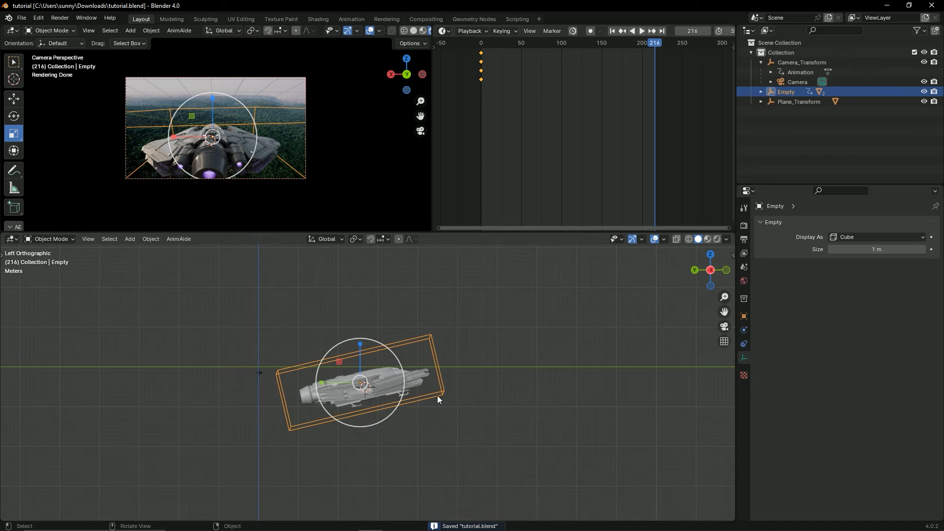
pyautogui.press('g')
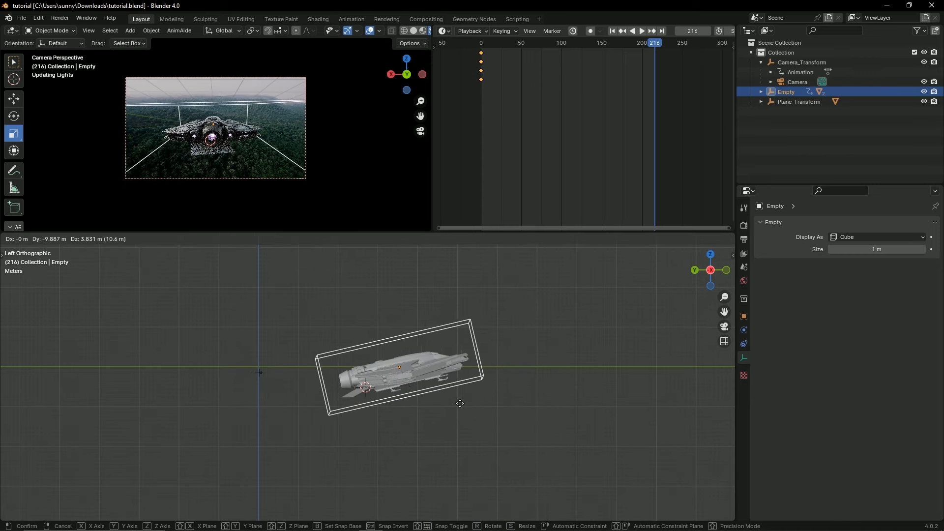
pyautogui.press('r')
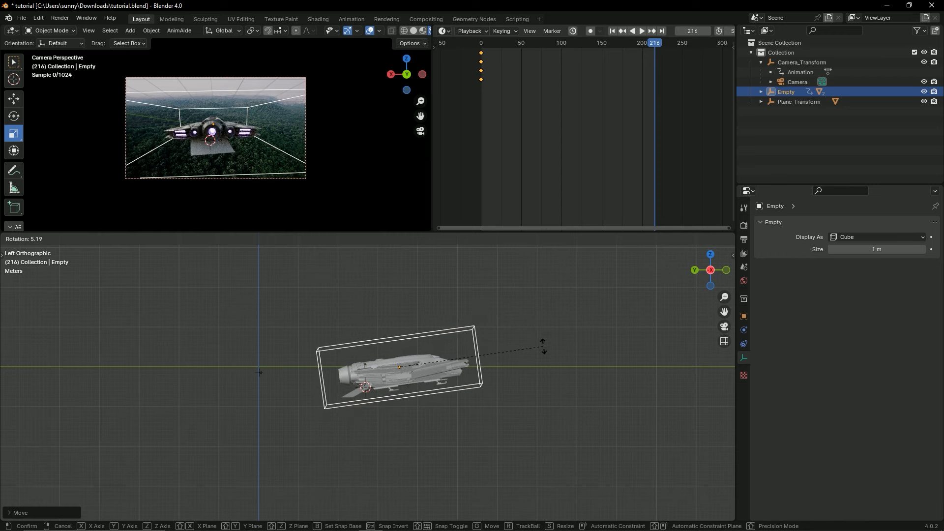
pyautogui.click(543, 346)
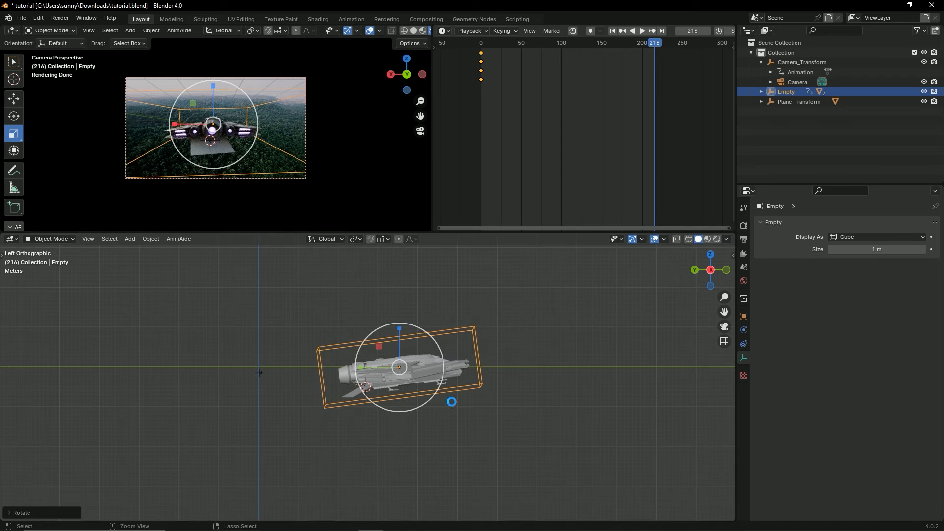
pyautogui.hotkey('ctrl', 's')
# - Insert a Location & Rotation keyframe on the Empty at frame 216 and save the file
pyautogui.press('i')
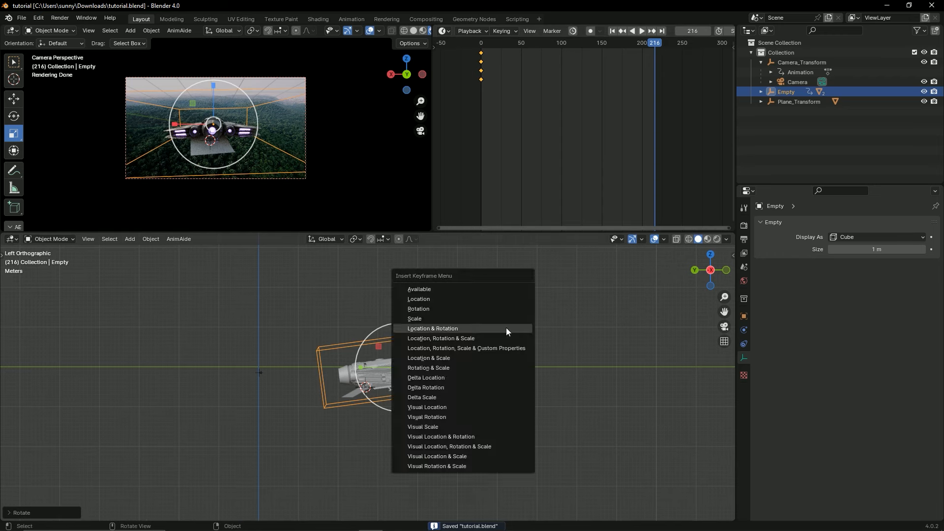
pyautogui.click(506, 326)
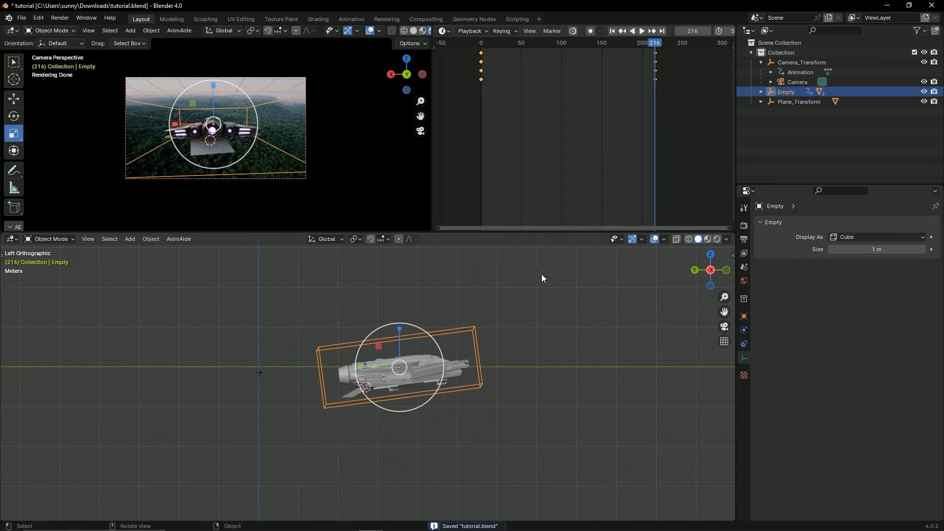
pyautogui.hotkey('ctrl', 's')
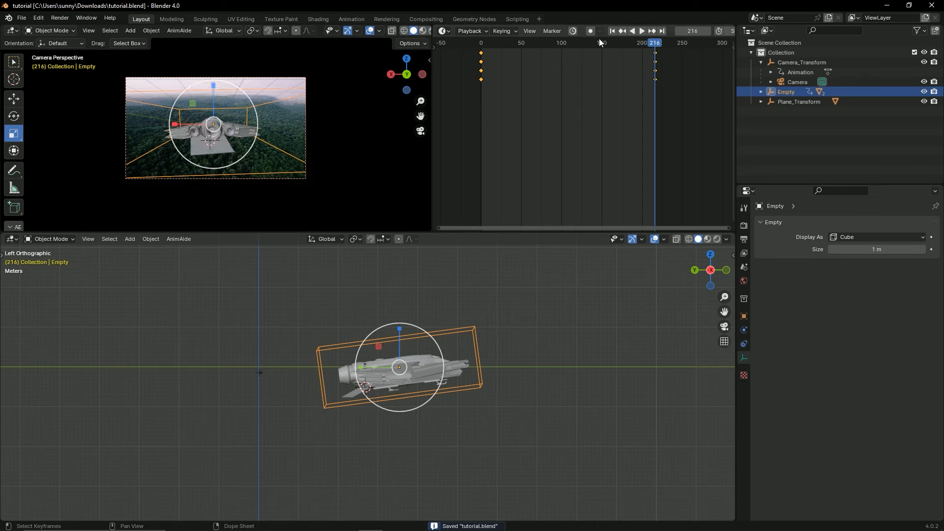
# - Play the spaceship animation from the first frame to check its motion
pyautogui.moveTo(600, 42); pyautogui.dragTo(481, 57)
pyautogui.press('space')
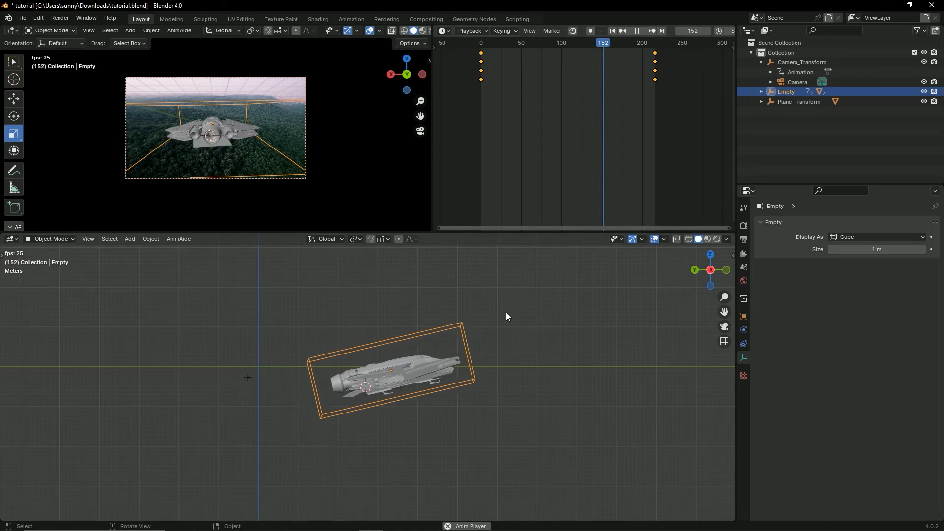
pyautogui.press('space')
# - Hide the tracked Plane in the viewport and disable it in renders, and save the file
pyautogui.click(198, 148)
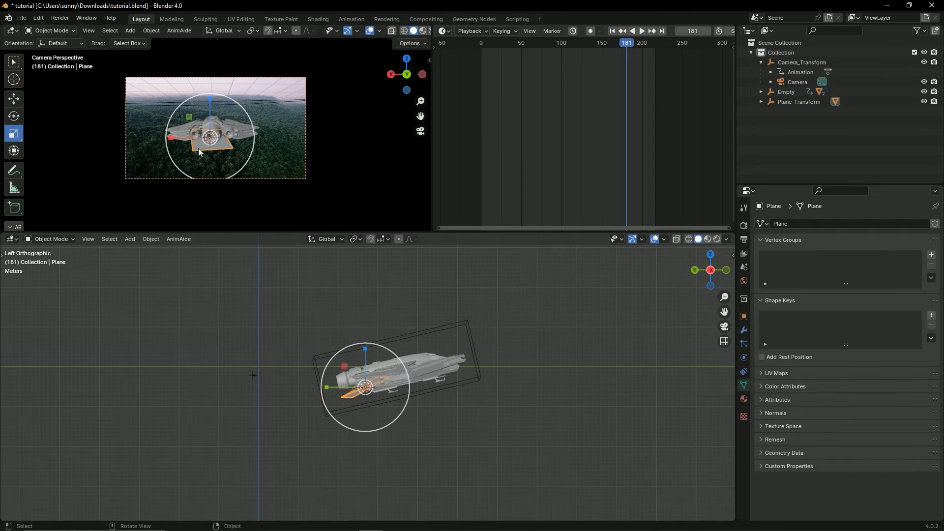
pyautogui.press('h')
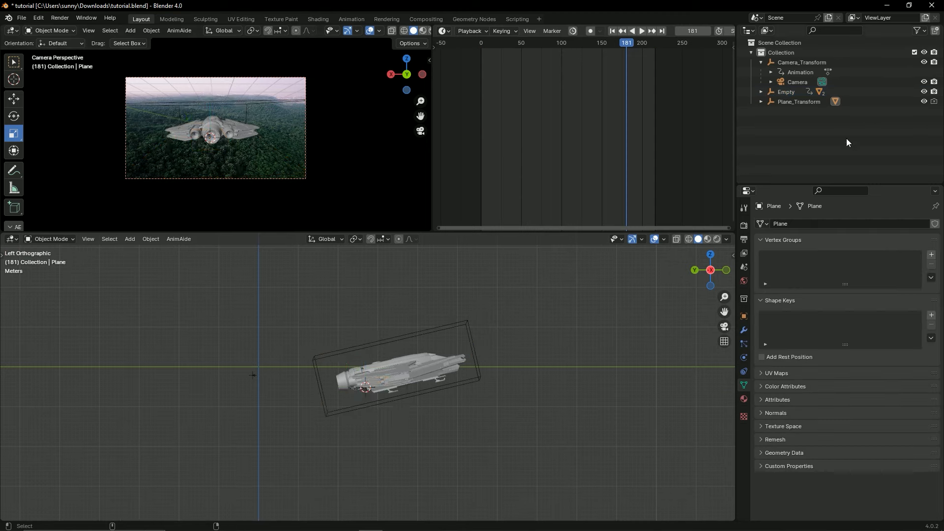
pyautogui.hotkey('ctrl', 's')
pyautogui.press('KP_Decimal')
pyautogui.click(923, 112)
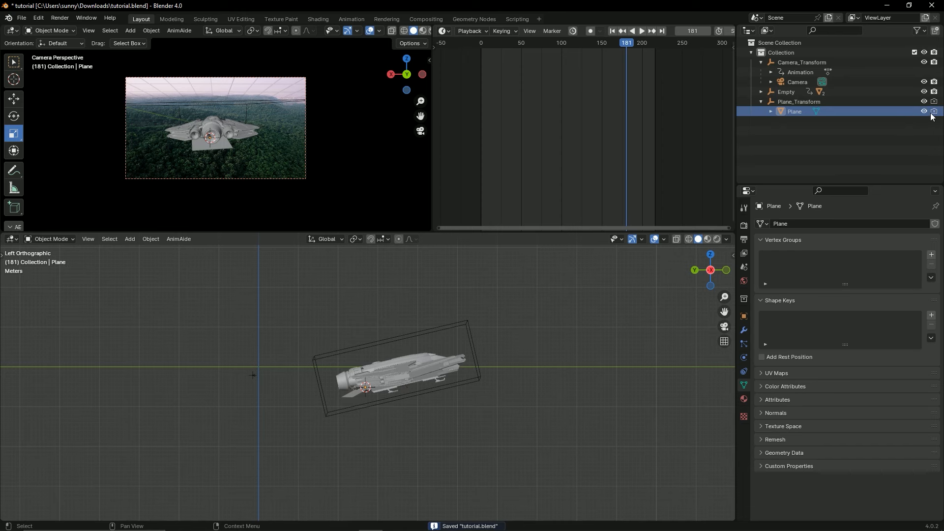
pyautogui.hotkey('ctrl', 's')
pyautogui.click(761, 102)
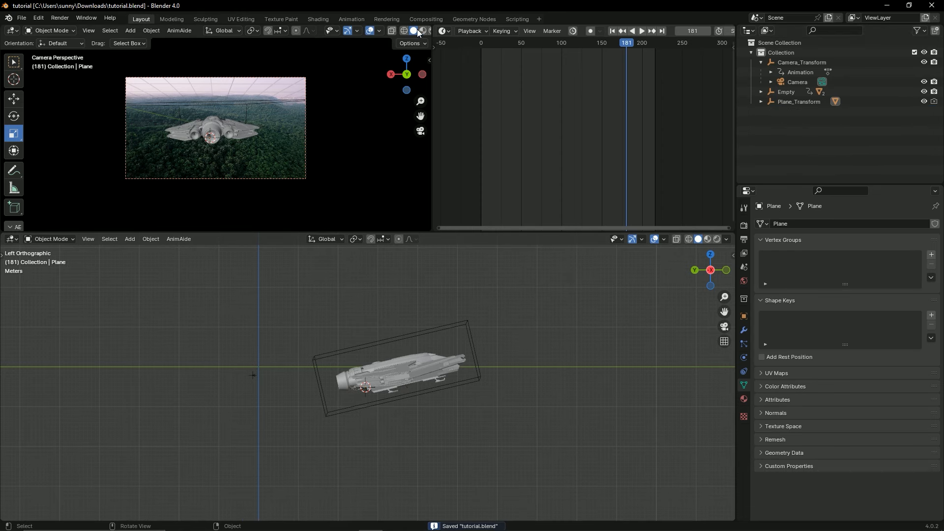
# - Enlarge the camera viewport downward with the footage frame filling it, and switch it to rendered shading
pyautogui.scroll(-2, 419, 33)
pyautogui.moveTo(421, 232); pyautogui.dragTo(419, 401)
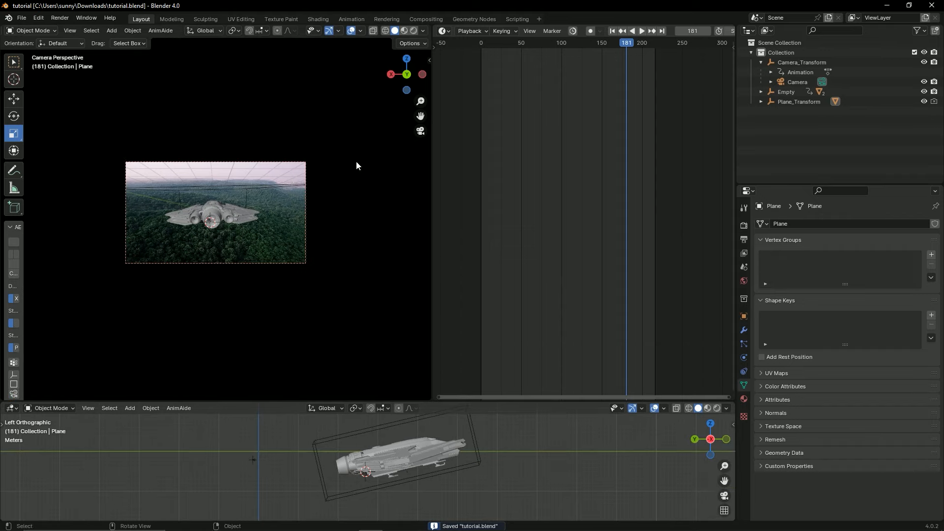
pyautogui.scroll(4, 242, 213)
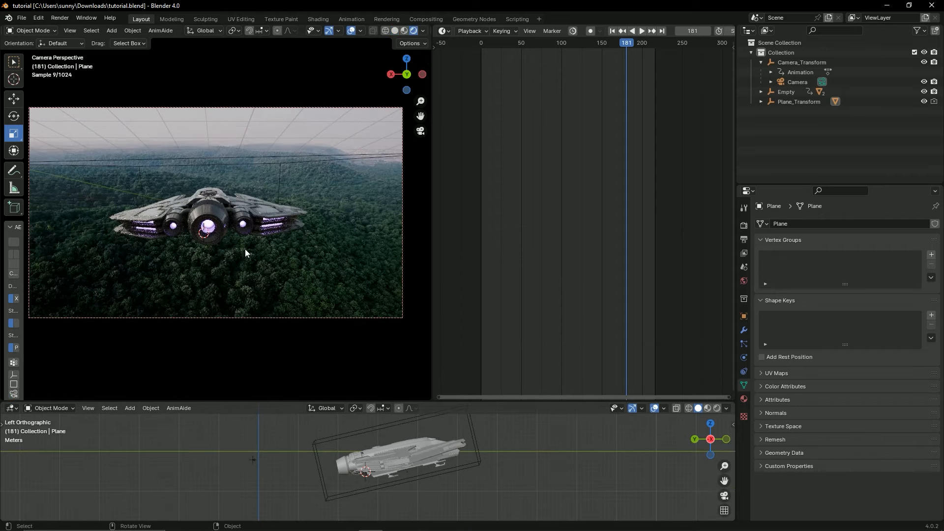
# - Play the animation in rendered shading, switch the camera viewport to solid shading, and replay it with the Empty selected
pyautogui.moveTo(507, 43); pyautogui.dragTo(481, 43)
pyautogui.press('space')
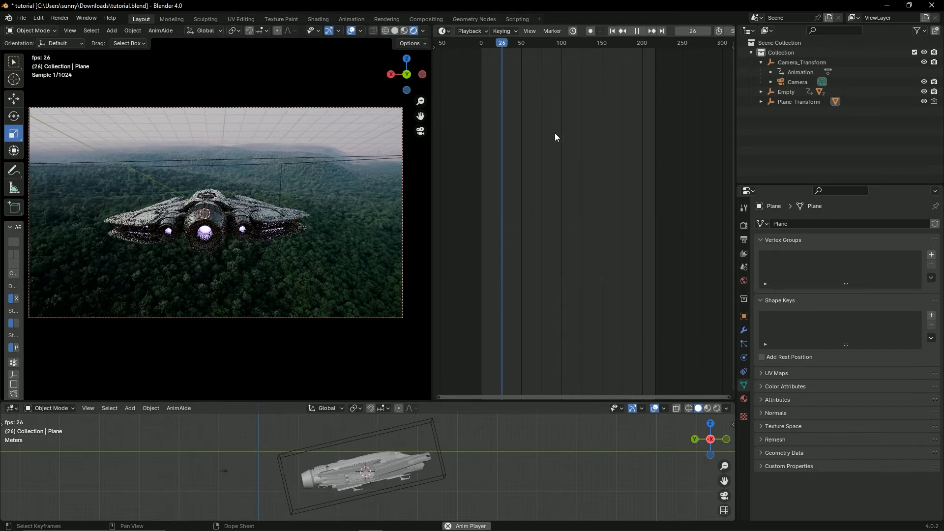
pyautogui.press('space')
pyautogui.click(394, 30)
pyautogui.click(356, 441)
pyautogui.press('space')
pyautogui.press('space')
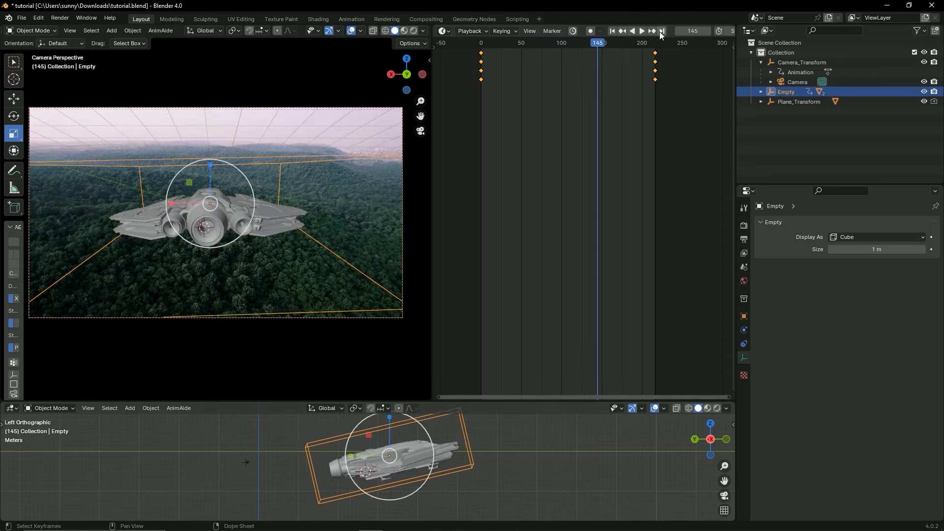
# - At frame 216, move the Empty slightly back and down, rotate it about 1.6°, and replace its keyframe
pyautogui.click(662, 31)
pyautogui.scroll(-1, 433, 447)
pyautogui.click(14, 99)
pyautogui.moveTo(348, 451); pyautogui.dragTo(337, 451)
pyautogui.moveTo(386, 419); pyautogui.dragTo(386, 425)
pyautogui.press('r')
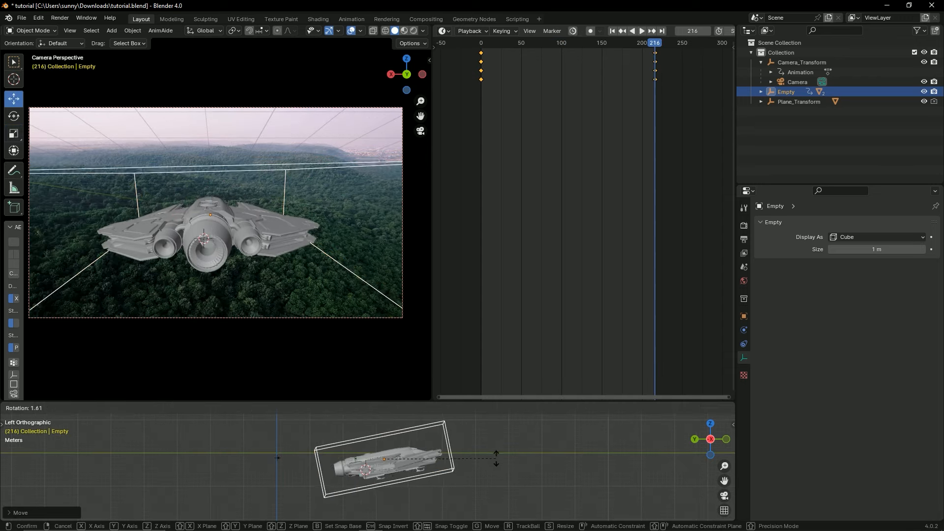
pyautogui.click(495, 456)
pyautogui.press('i')
pyautogui.click(450, 382)
# - Play the revised spaceship motion from frame 0 in the camera viewport and save the file
pyautogui.moveTo(597, 44); pyautogui.dragTo(480, 83)
pyautogui.press('space')
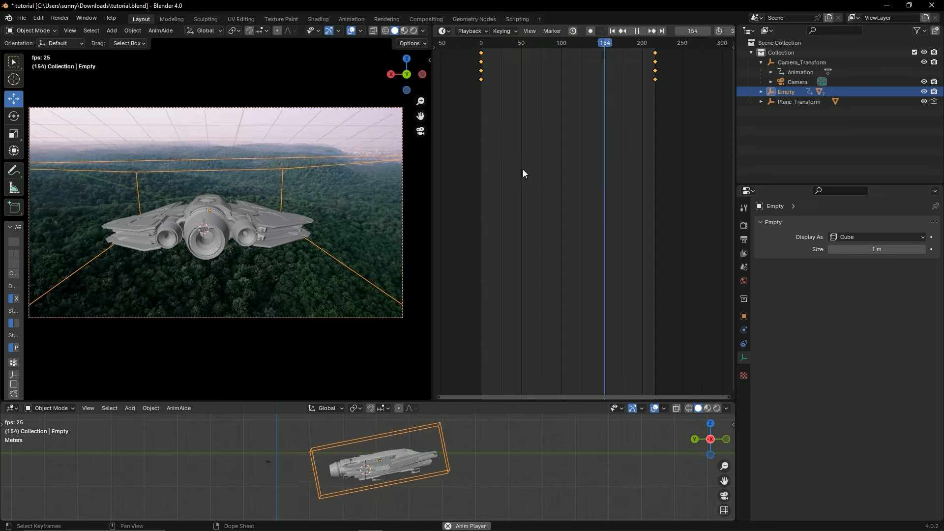
pyautogui.press('space')
pyautogui.hotkey('ctrl', 's')
pyautogui.moveTo(544, 44); pyautogui.dragTo(504, 98)
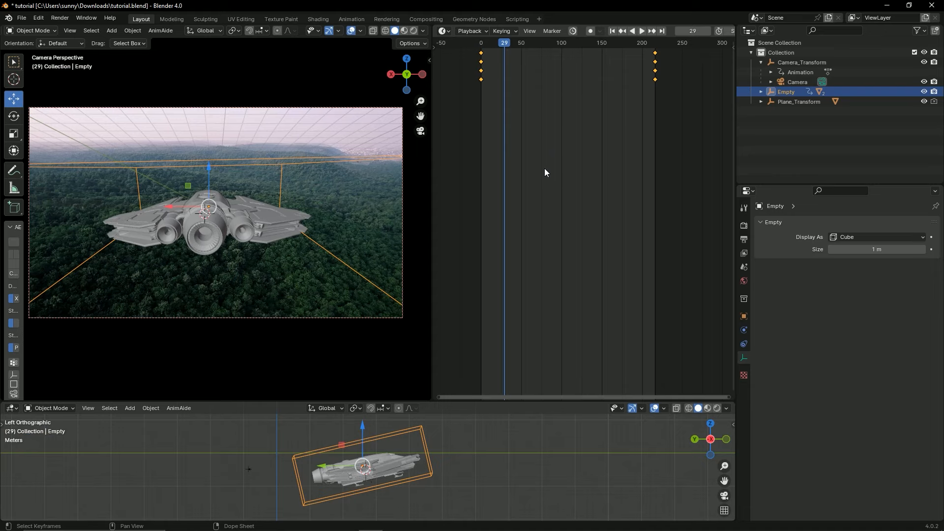
pyautogui.press('space')
# - Set the camera viewport to rendered shading, play the animation from around frame 25, and save the file
pyautogui.moveTo(542, 42)
pyautogui.mouseDown()
pyautogui.moveTo(623, 44)
pyautogui.moveTo(509, 56)
pyautogui.moveTo(545, 73)
pyautogui.moveTo(611, 70)
pyautogui.moveTo(504, 49)
pyautogui.moveTo(501, 57)
pyautogui.mouseUp()
pyautogui.click(414, 30)
pyautogui.press('space')
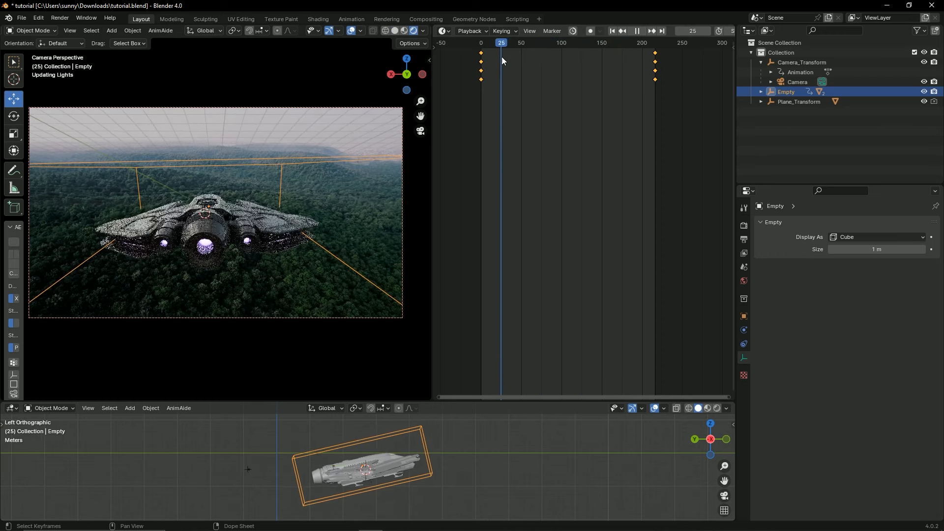
pyautogui.hotkey('ctrl', 's')
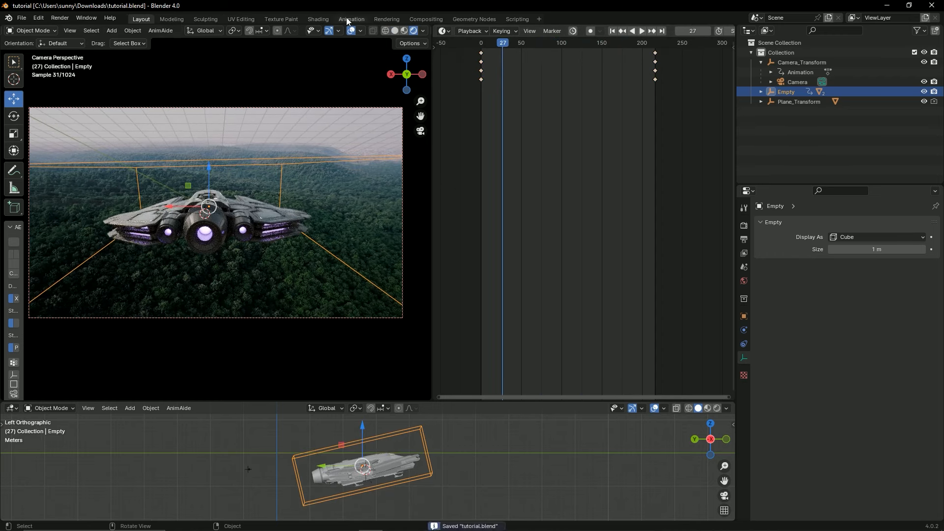
# - Turn off the gizmos and the grid, floor, X and Y axes and extras overlays in the camera viewport
pyautogui.click(362, 30)
pyautogui.click(331, 78)
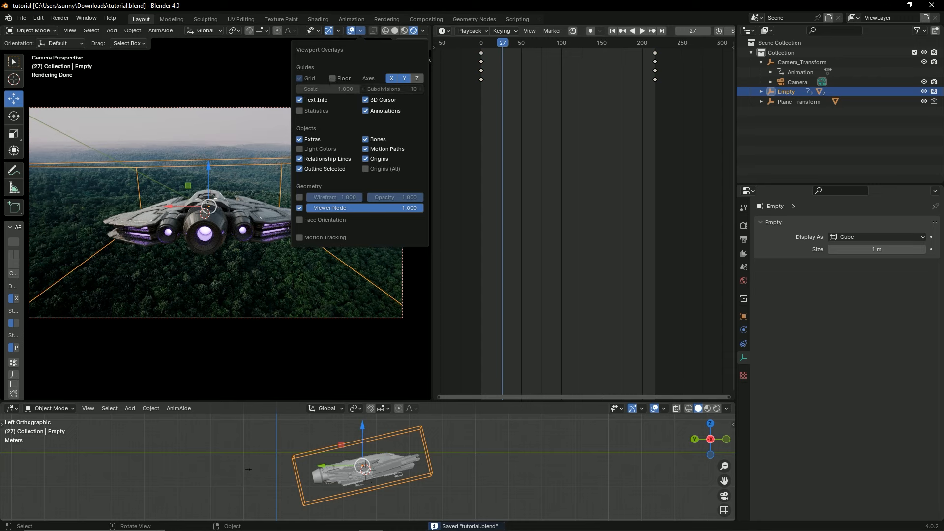
pyautogui.click(299, 139)
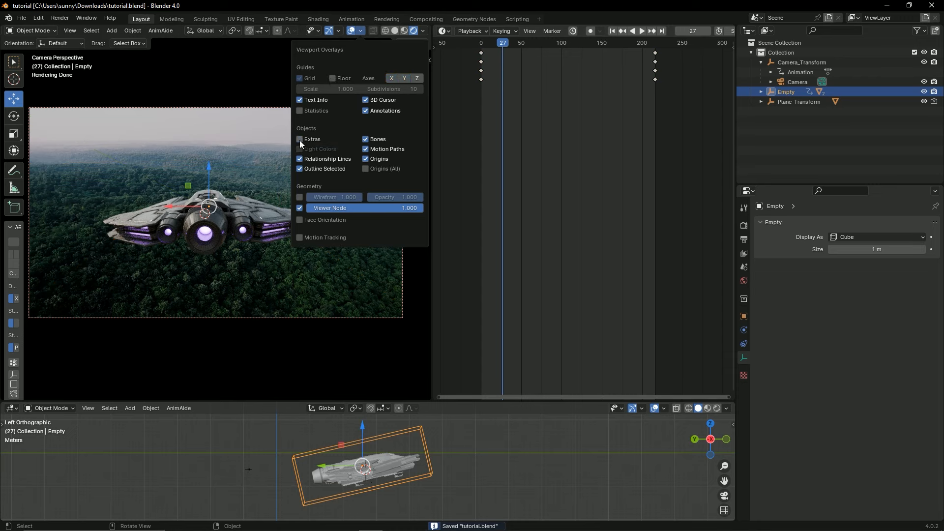
pyautogui.click(329, 31)
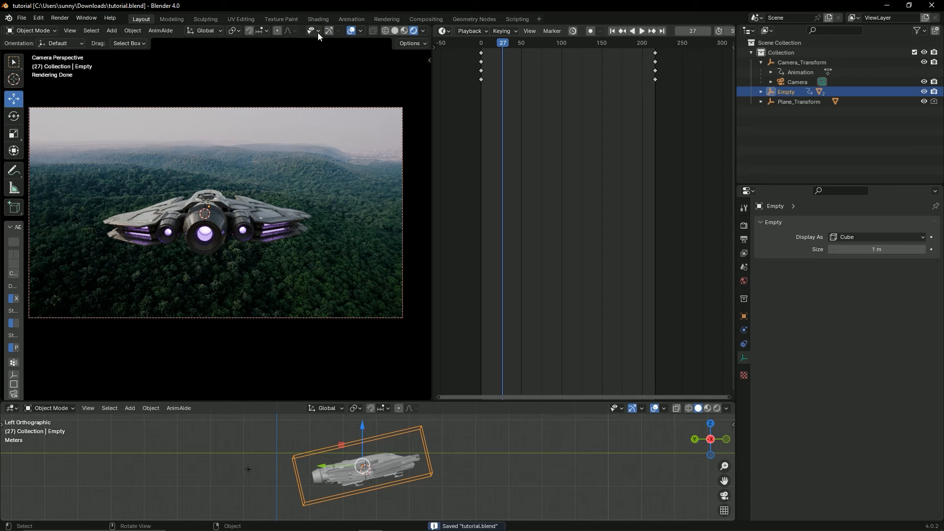
pyautogui.click(359, 31)
pyautogui.click(301, 79)
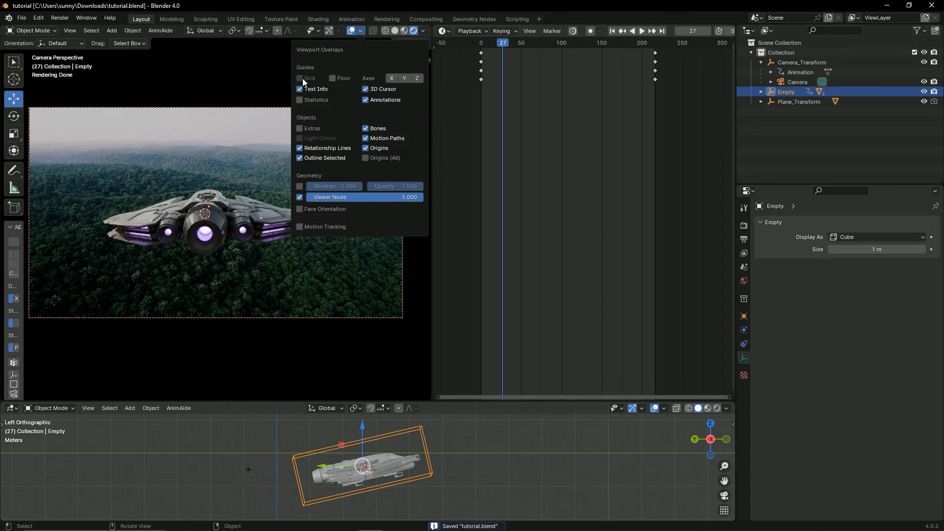
# - Turn the grid overlay back on, hide the 3D cursor in the camera viewport, and save the file
pyautogui.click(300, 79)
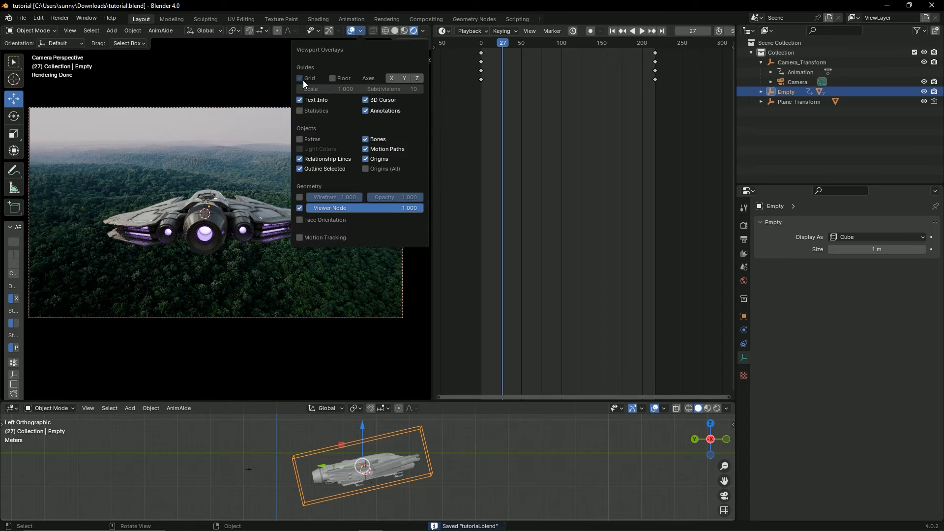
pyautogui.click(374, 101)
pyautogui.click(359, 33)
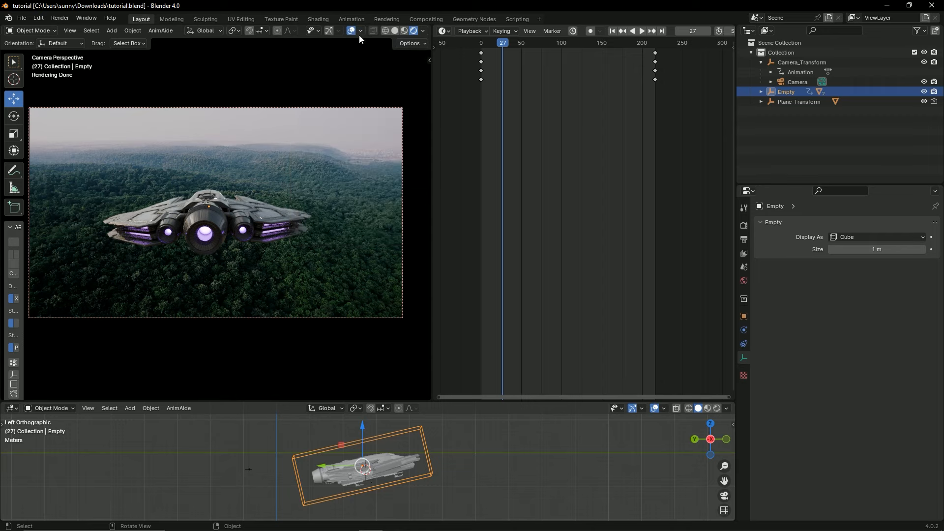
pyautogui.hotkey('ctrl', 's')
# - Go to frame 90, enlarge the lower viewport to about half the window height, and save the file
pyautogui.moveTo(511, 43); pyautogui.dragTo(554, 139)
pyautogui.hotkey('ctrl', 's')
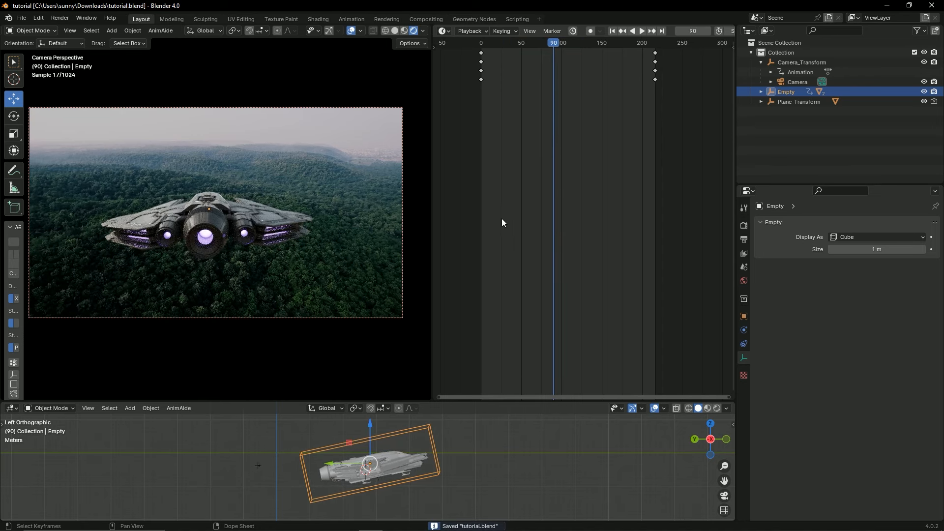
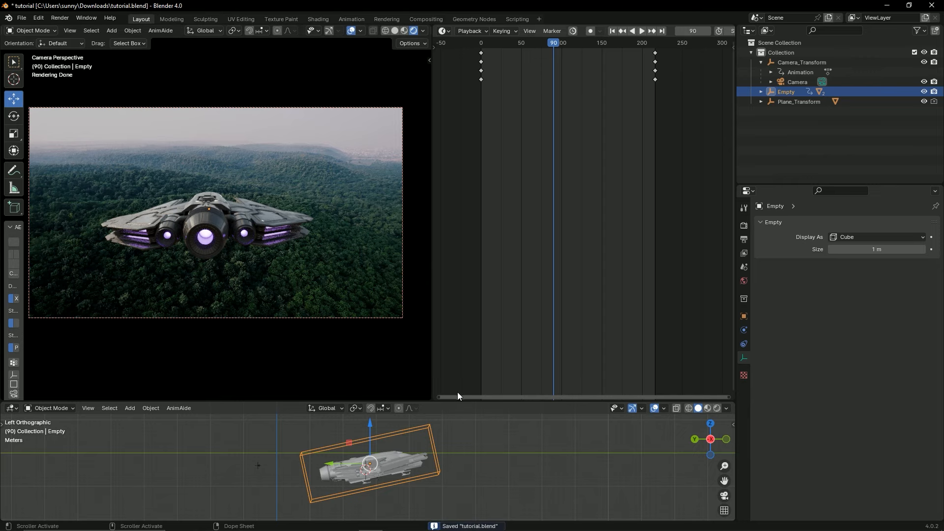
pyautogui.moveTo(448, 397); pyautogui.dragTo(448, 275)
pyautogui.hotkey('ctrl', 's')
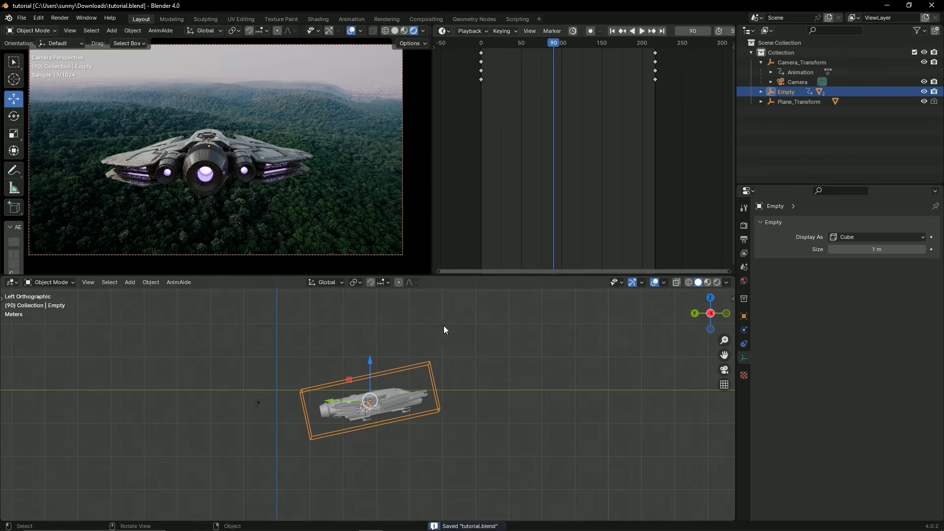
# - Deselect the Empty in a perspective view of the spaceship in the lower viewport and save the file
pyautogui.moveTo(483, 375); pyautogui.dragTo(428, 431, button='middle')
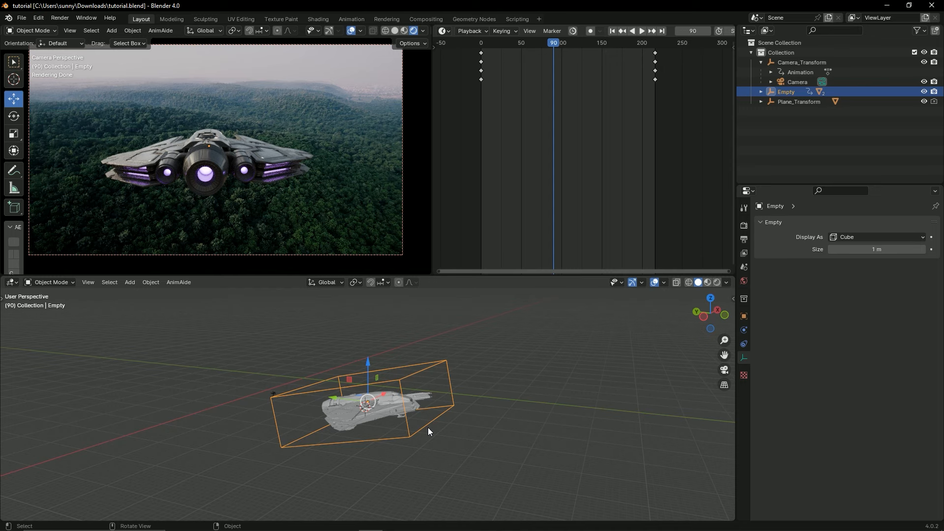
pyautogui.click(518, 429)
pyautogui.hotkey('ctrl', 's')
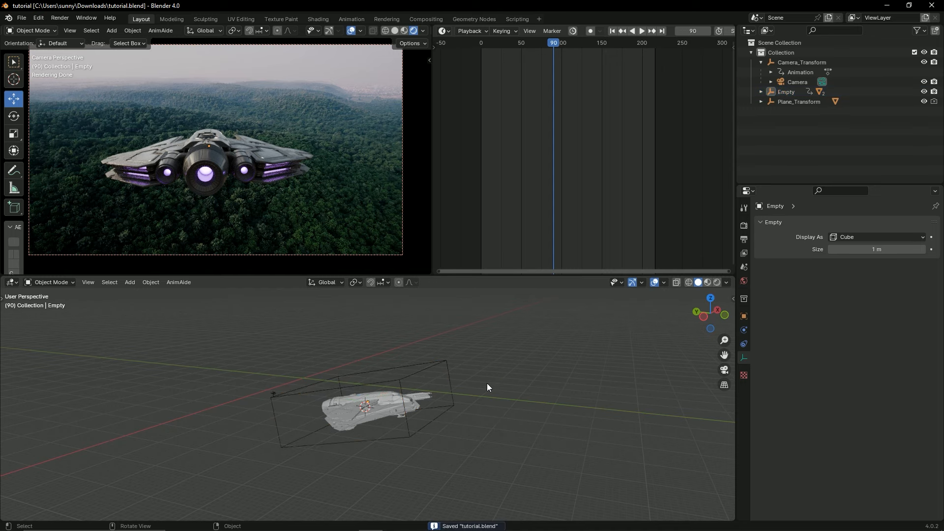
pyautogui.moveTo(501, 388); pyautogui.dragTo(470, 407, button='middle')
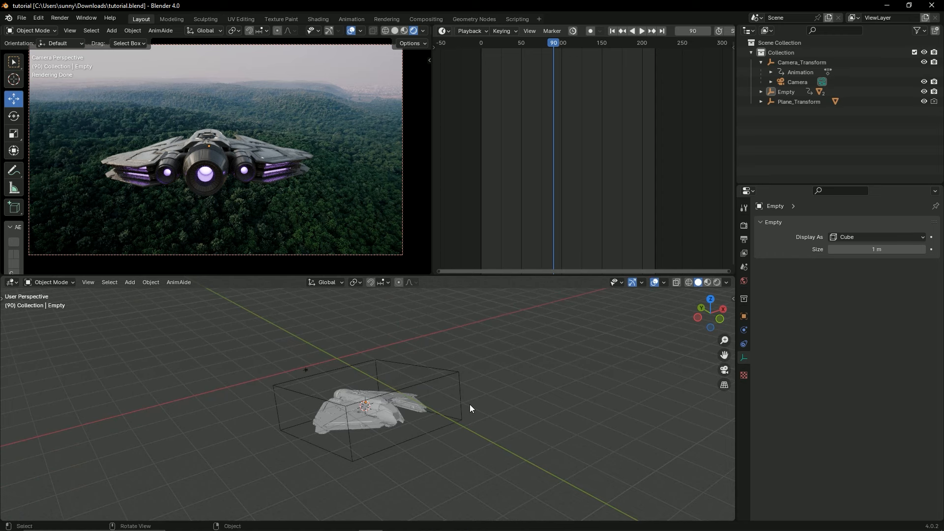
# - Change the timeline area to the Shader Editor, display the World nodes, and hide the sidebar
pyautogui.click(445, 31)
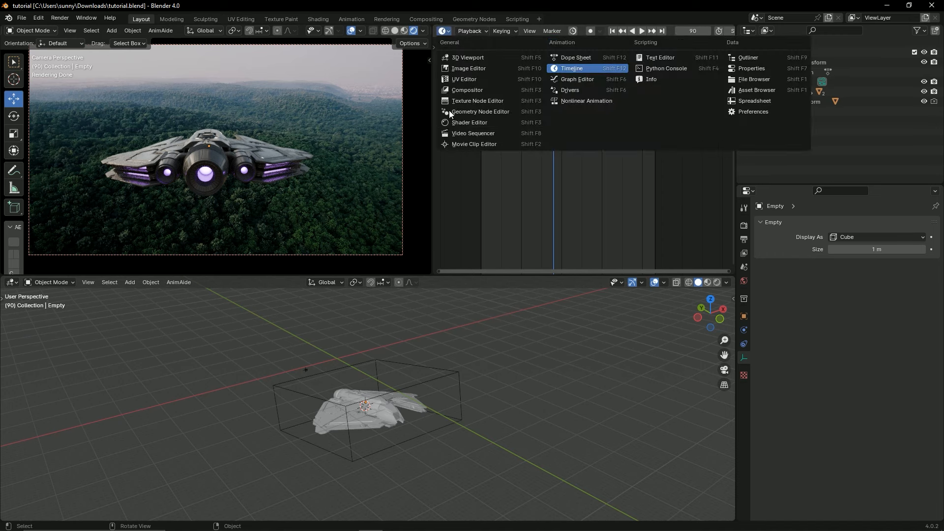
pyautogui.click(456, 120)
pyautogui.click(473, 31)
pyautogui.click(478, 66)
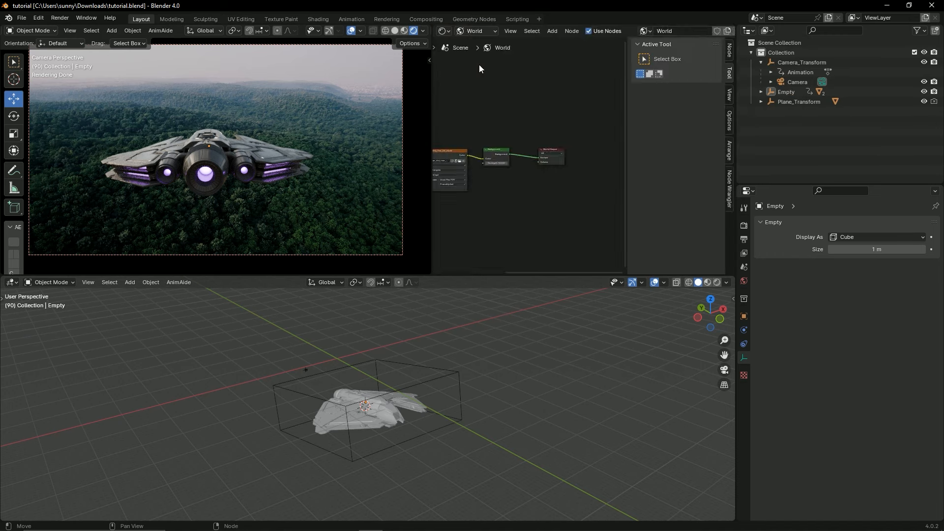
pyautogui.scroll(4, 501, 207)
pyautogui.press('n')
# - Try rotating the environment lighting by setting the World Mapping node's Y rotation to 90°
pyautogui.moveTo(549, 219); pyautogui.dragTo(592, 216, button='middle')
pyautogui.scroll(9, 604, 216)
pyautogui.scroll(4, 620, 215)
pyautogui.scroll(2, 606, 231)
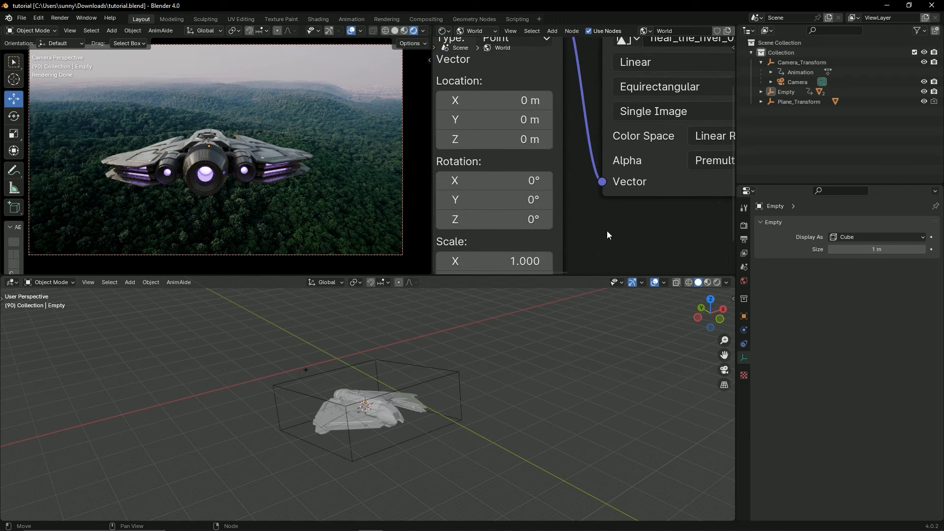
pyautogui.scroll(1, 520, 211)
pyautogui.moveTo(520, 197); pyautogui.dragTo(515, 192)
pyautogui.click(515, 193)
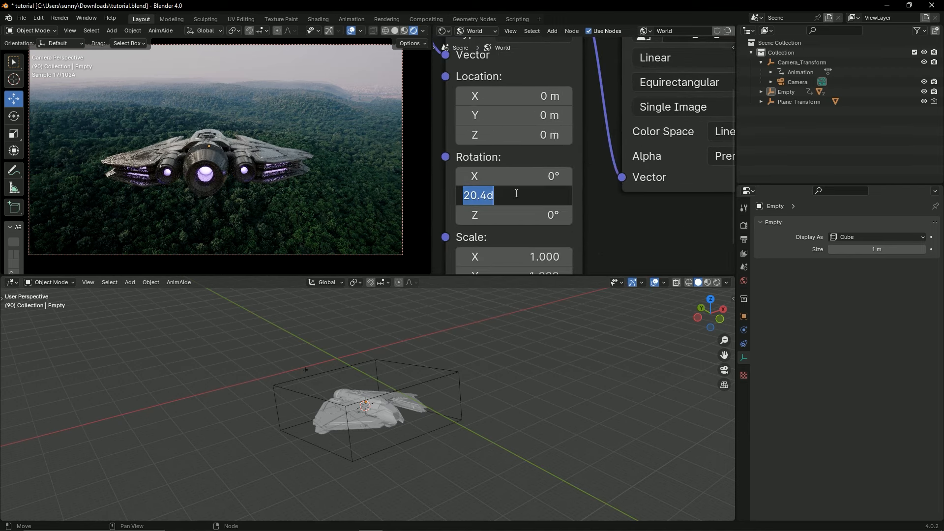
pyautogui.write('90')
pyautogui.press('Return')
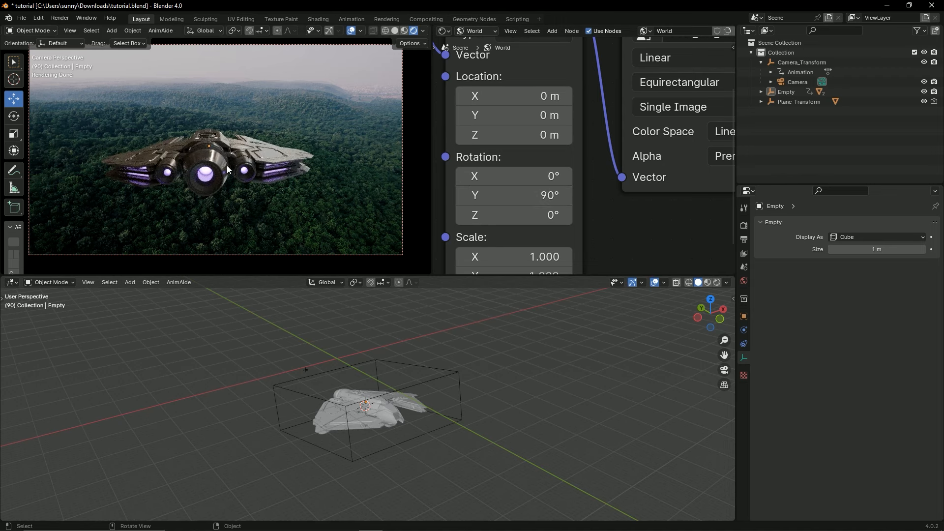
# - Reset the World Mapping node's Y rotation to 0°
pyautogui.doubleClick(490, 196)
pyautogui.write('0')
pyautogui.press('Return')
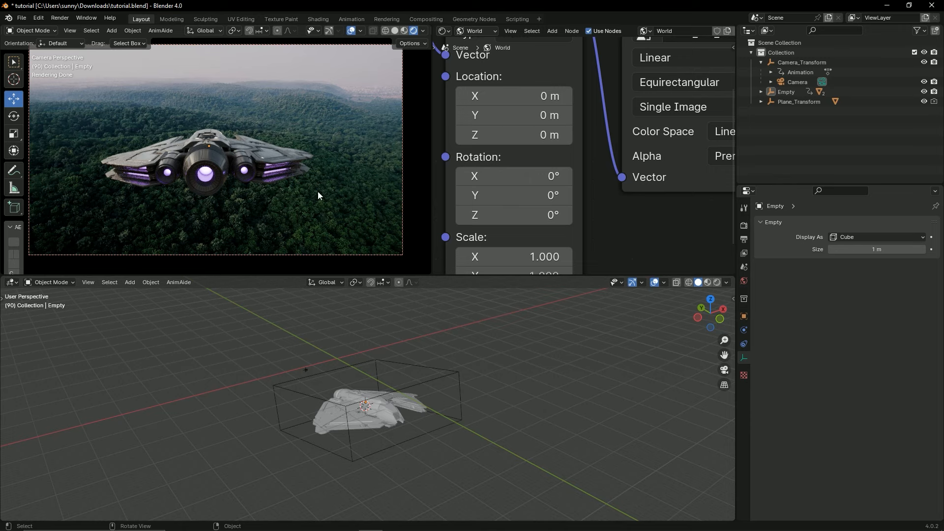
# - Set the World Mapping node's X rotation to about -31.3° and save the file
pyautogui.scroll(-3, 628, 229)
pyautogui.scroll(3, 612, 187)
pyautogui.moveTo(611, 187); pyautogui.dragTo(663, 229, button='middle')
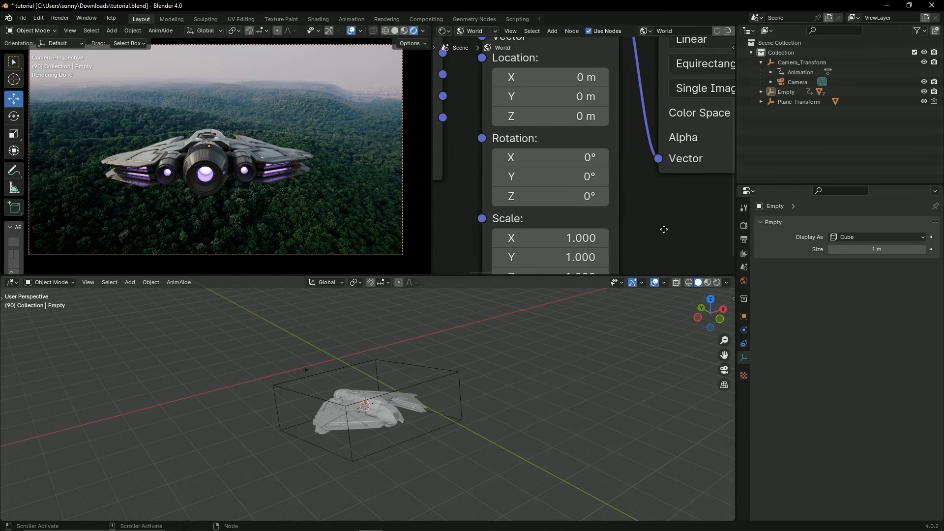
pyautogui.scroll(-5, 655, 229)
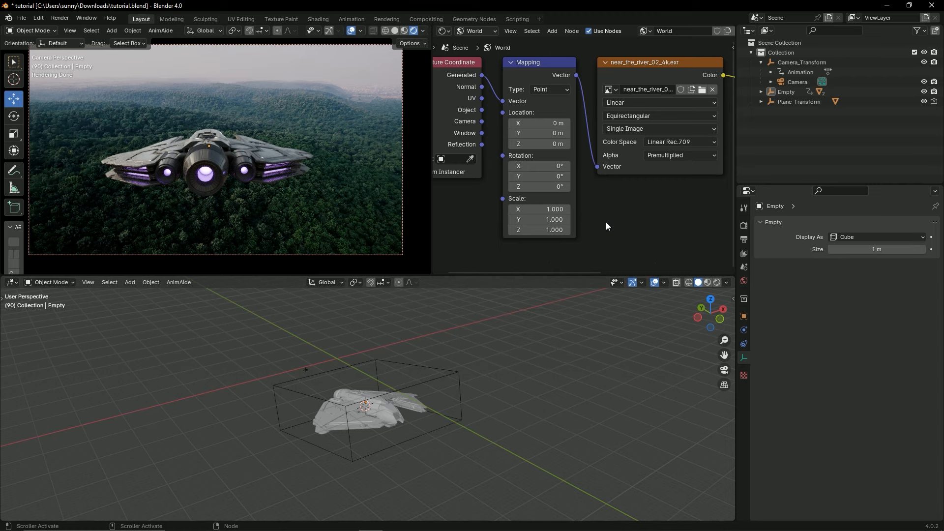
pyautogui.scroll(3, 606, 222)
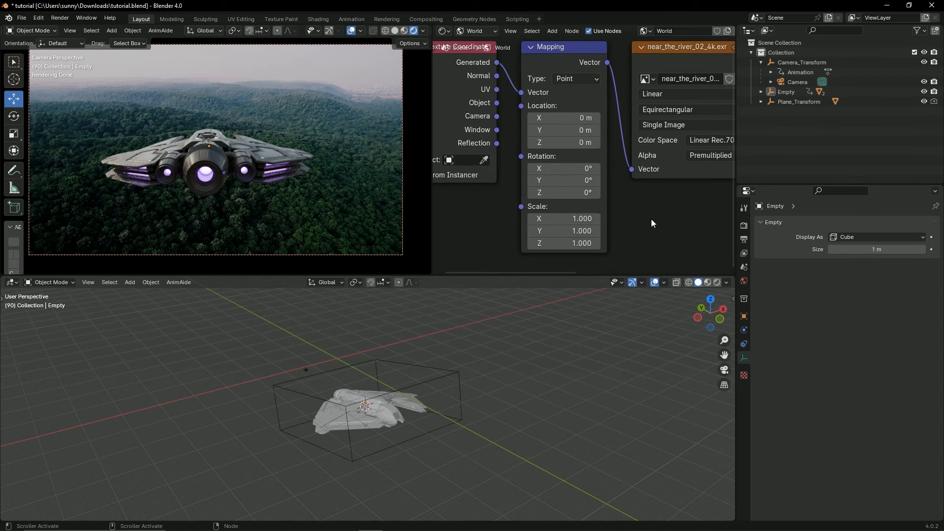
pyautogui.moveTo(588, 168); pyautogui.dragTo(532, 169)
pyautogui.hotkey('ctrl', 's')
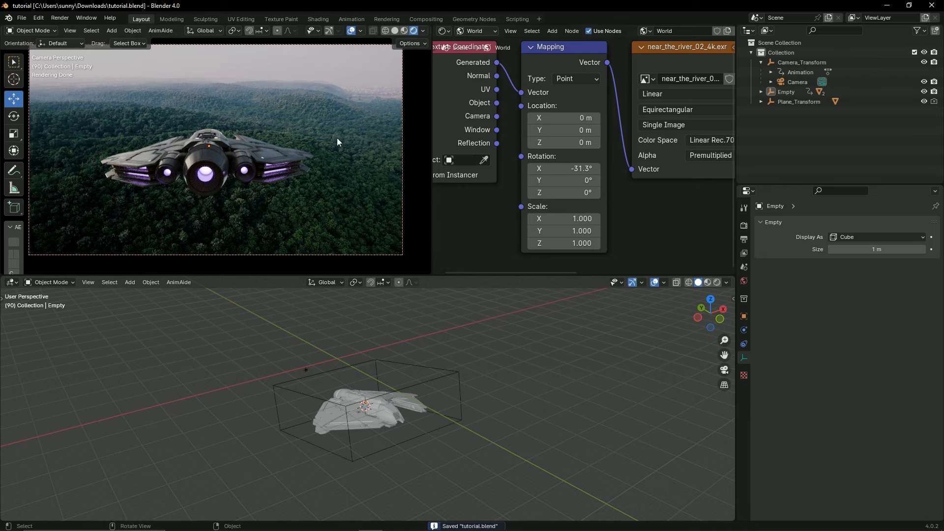
# - Bring back the timeline, keyframe the Empty's Location & Rotation at frame 0, and shift that keyframe to about frame 24
pyautogui.click(442, 31)
pyautogui.click(570, 68)
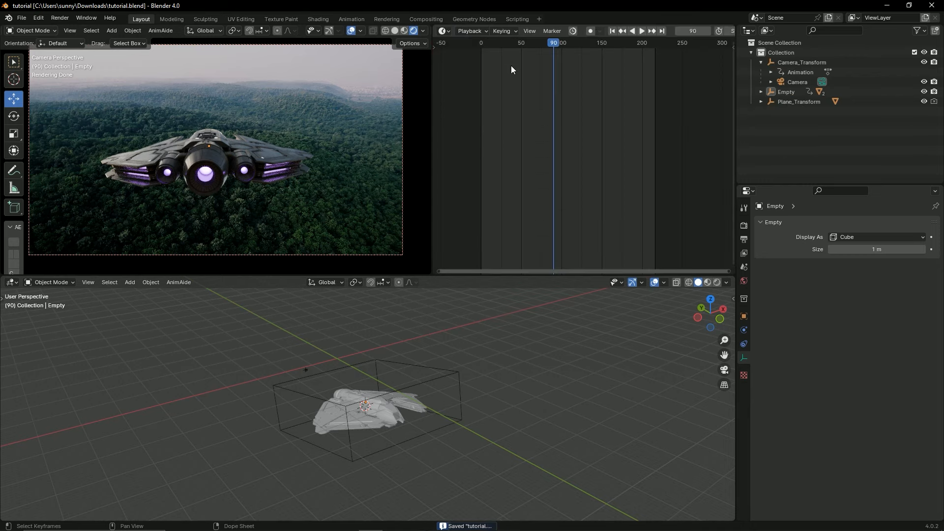
pyautogui.click(492, 44)
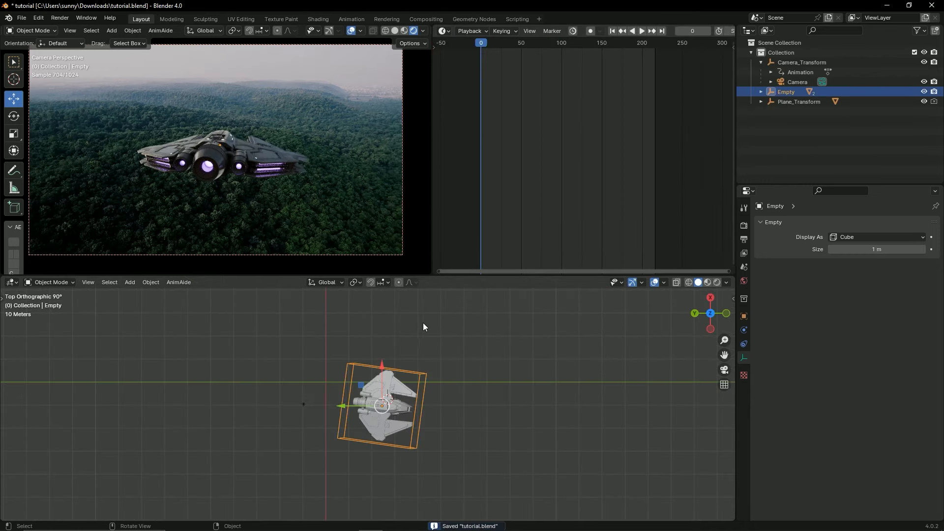
pyautogui.press('i')
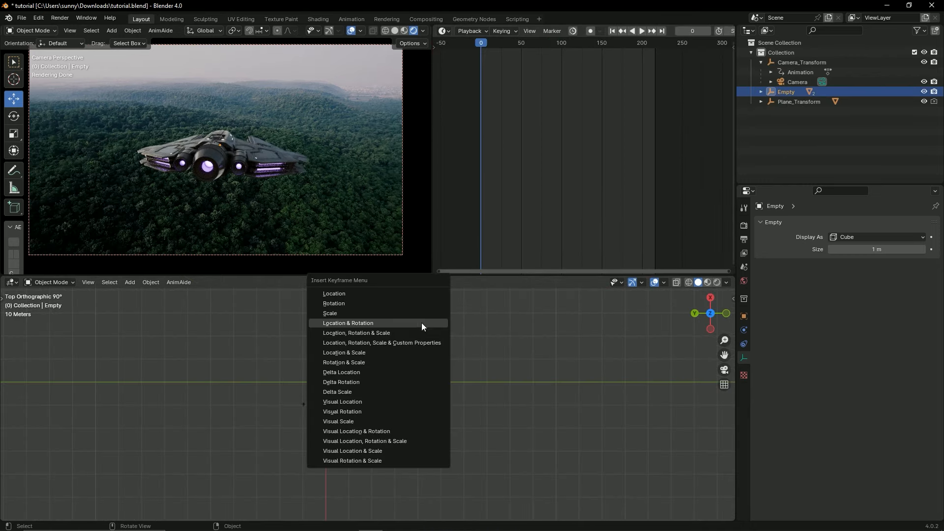
pyautogui.click(380, 324)
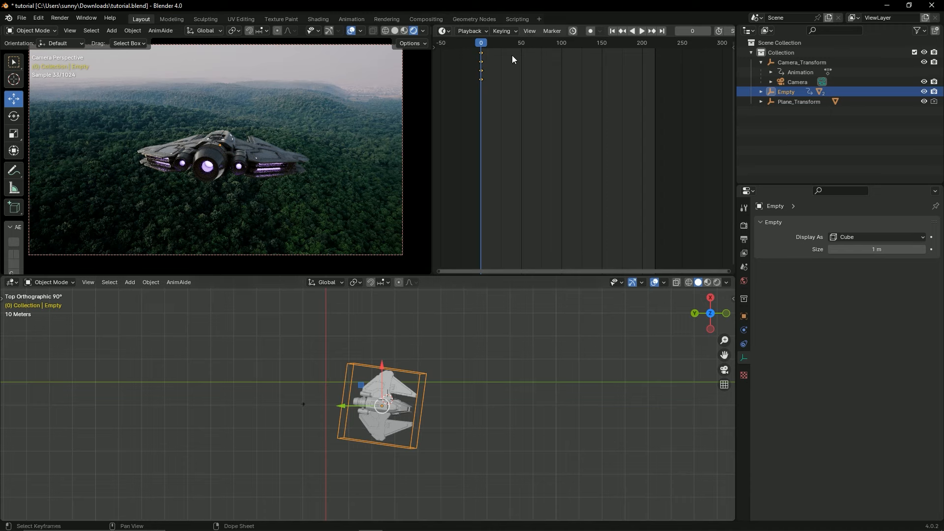
pyautogui.moveTo(537, 42); pyautogui.dragTo(562, 50)
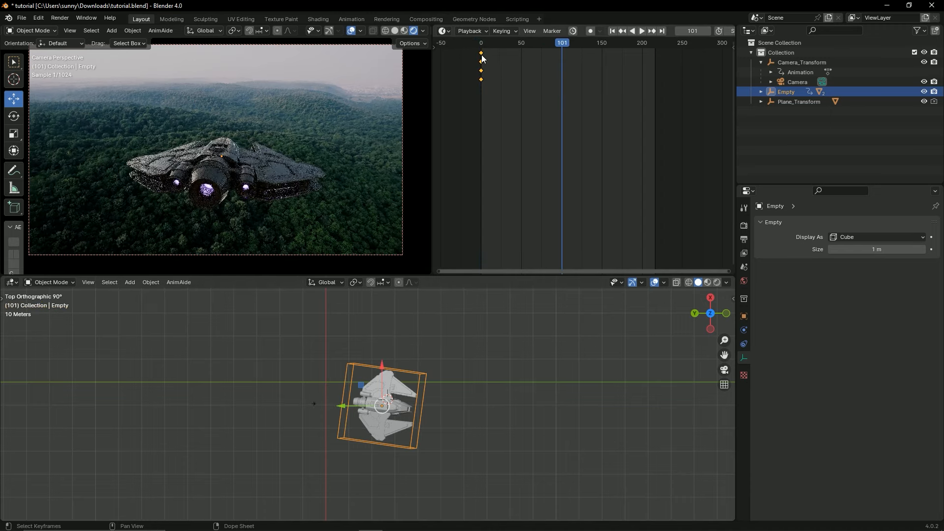
pyautogui.moveTo(484, 54)
pyautogui.mouseDown()
pyautogui.moveTo(509, 57)
pyautogui.moveTo(481, 57)
pyautogui.moveTo(499, 57)
pyautogui.mouseUp()
# - At frame 170, rotate the Empty in the top view so the spaceship turns around to face the camera
pyautogui.moveTo(562, 49); pyautogui.dragTo(618, 58)
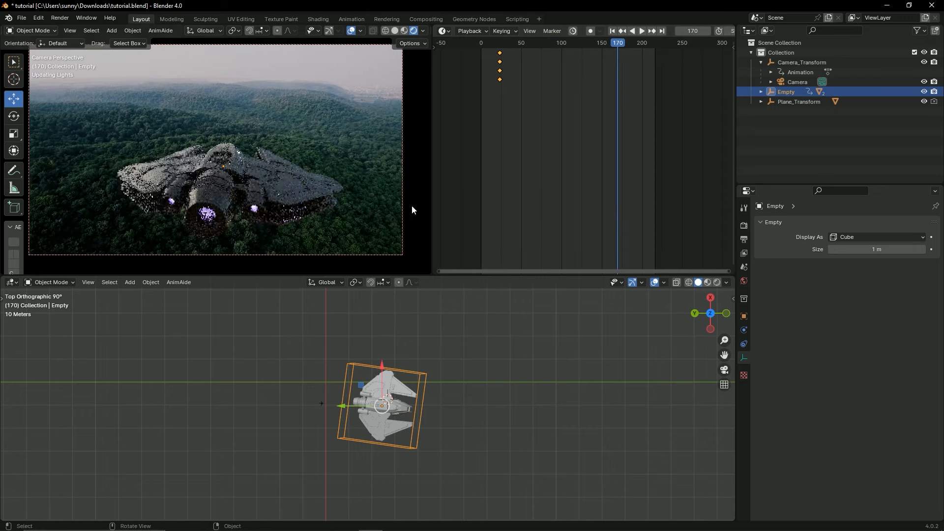
pyautogui.press('r')
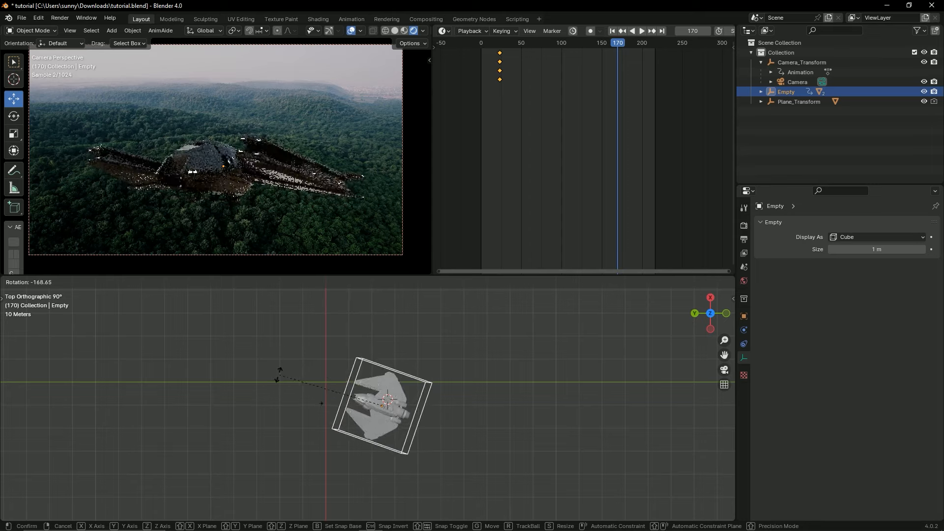
pyautogui.click(283, 397)
# - In the left view, move and tilt the Empty slightly, insert its keyframe at frame 170, and save the file
pyautogui.keyDown('alt'); pyautogui.moveTo(504, 440); pyautogui.dragTo(501, 358, button='middle'); pyautogui.keyUp('alt')
pyautogui.press('r')
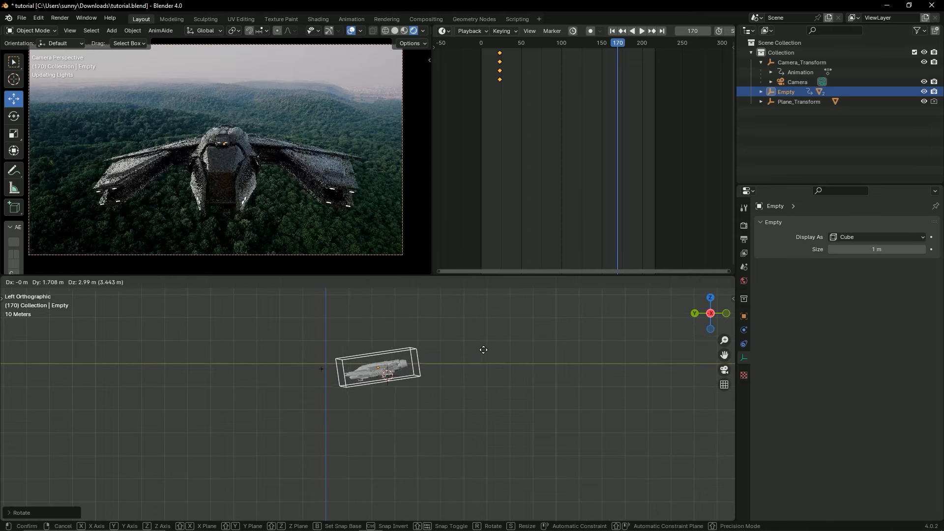
pyautogui.click(493, 352)
pyautogui.press('r')
pyautogui.click(509, 350)
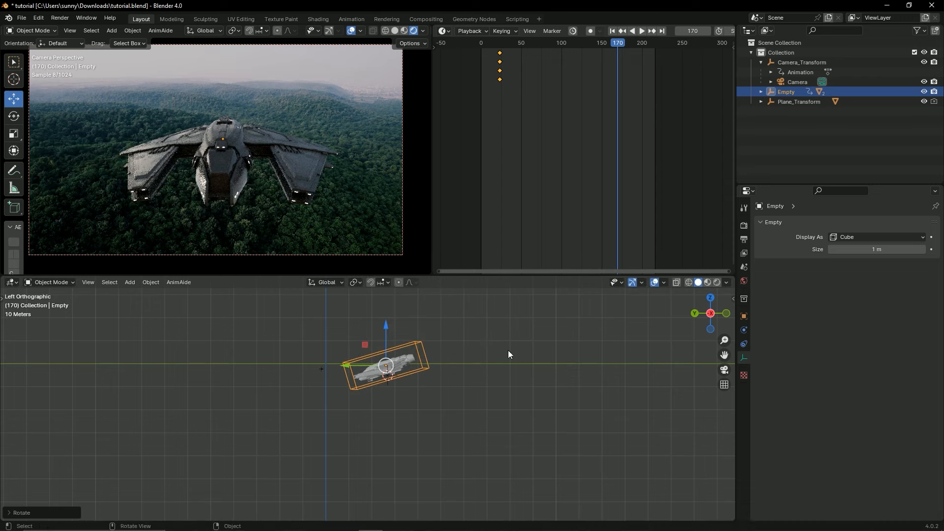
pyautogui.press('i')
pyautogui.click(508, 350)
pyautogui.hotkey('ctrl', 's')
# - Play the spaceship's turning animation from the start in solid shading
pyautogui.hotkey('shift', 'Left')
pyautogui.press('space')
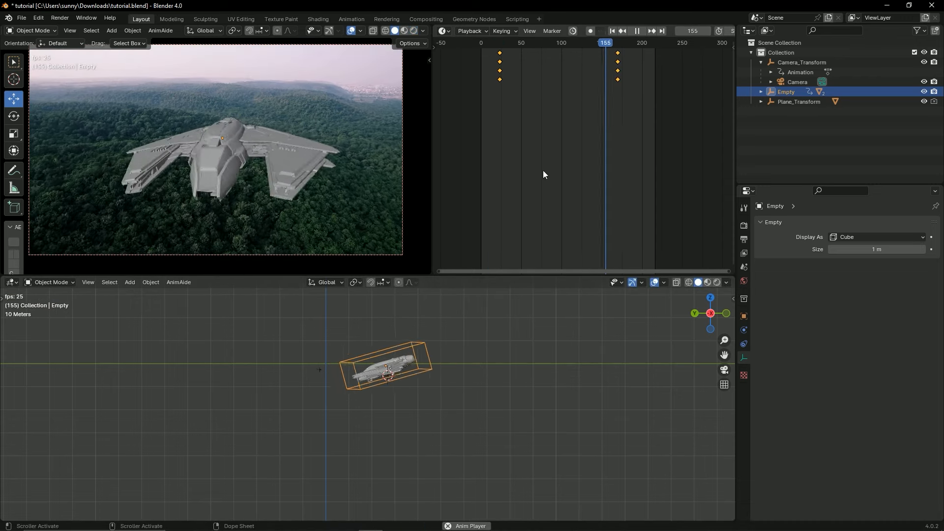
pyautogui.press('space')
# - Change the interpolation of the Empty's keyframes and replay the turn from the start
pyautogui.rightClick(618, 52)
pyautogui.moveTo(597, 105)
pyautogui.click(656, 126)
pyautogui.hotkey('shift', 'Left')
pyautogui.press('space')
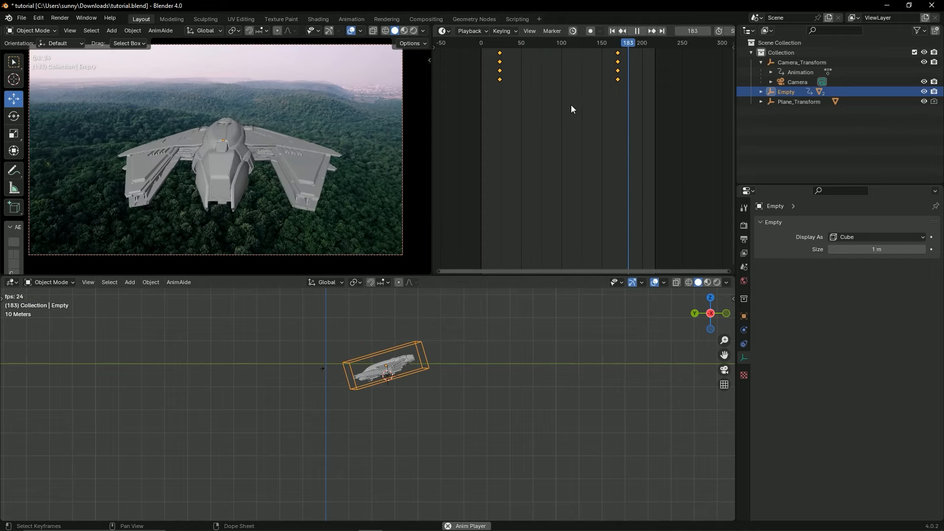
pyautogui.press('Escape')
# - Save the file at frame 149 and set the camera viewport to rendered shading
pyautogui.moveTo(602, 45)
pyautogui.mouseDown()
pyautogui.moveTo(484, 55)
pyautogui.moveTo(629, 63)
pyautogui.moveTo(488, 78)
pyautogui.moveTo(600, 111)
pyautogui.mouseUp()
pyautogui.hotkey('ctrl', 's')
pyautogui.click(422, 30)
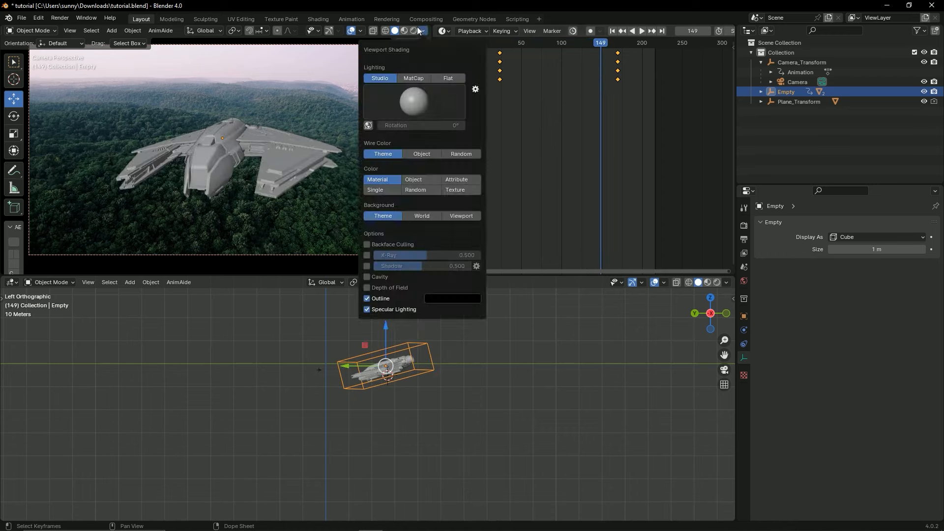
pyautogui.click(413, 30)
# - Deselect the keyframes, play the early part of the rendered animation up to frame 48, and save the file
pyautogui.click(635, 45)
pyautogui.moveTo(521, 44); pyautogui.dragTo(484, 64)
pyautogui.click(495, 94)
pyautogui.press('space')
pyautogui.press('space')
pyautogui.hotkey('ctrl', 's')
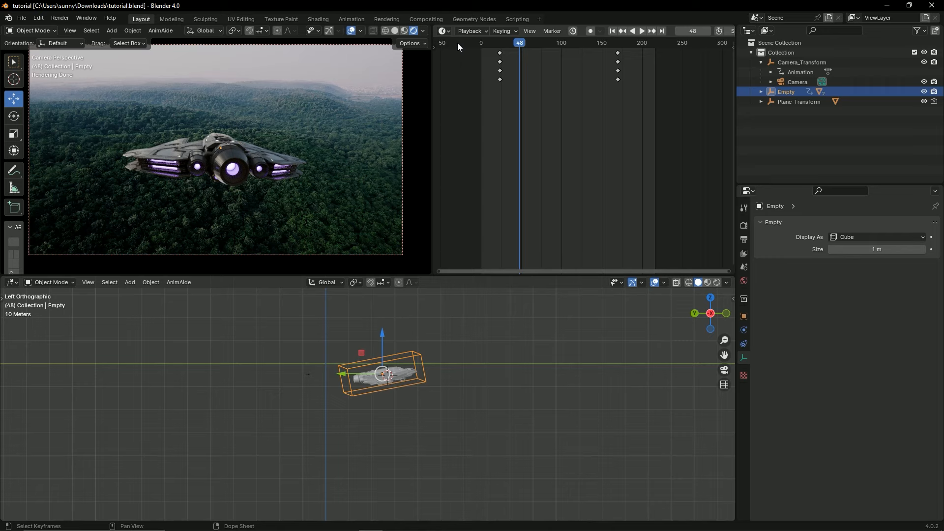
# - Play the rendered animation, scrub through the turn to frame 180, and save the file
pyautogui.hotkey('ctrl', 's')
pyautogui.press('space')
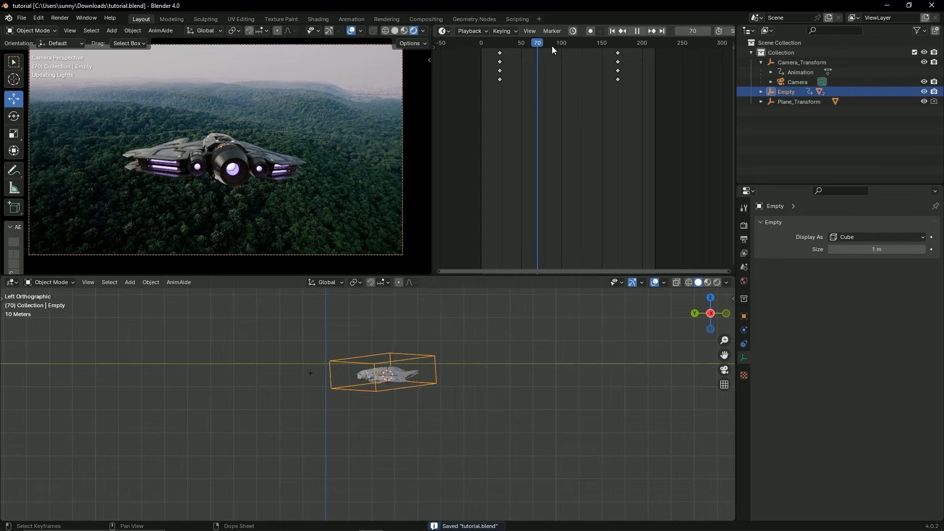
pyautogui.moveTo(551, 45); pyautogui.dragTo(625, 74)
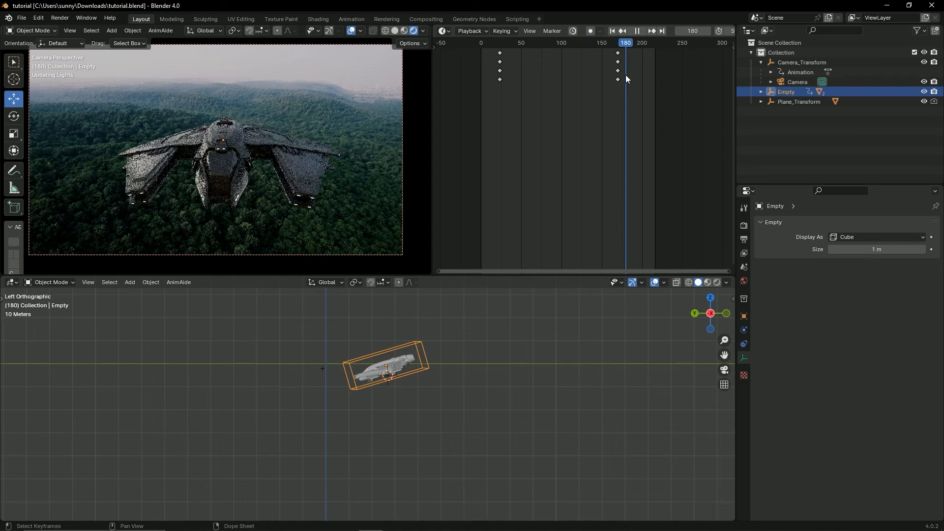
pyautogui.press('space')
pyautogui.hotkey('ctrl', 's')
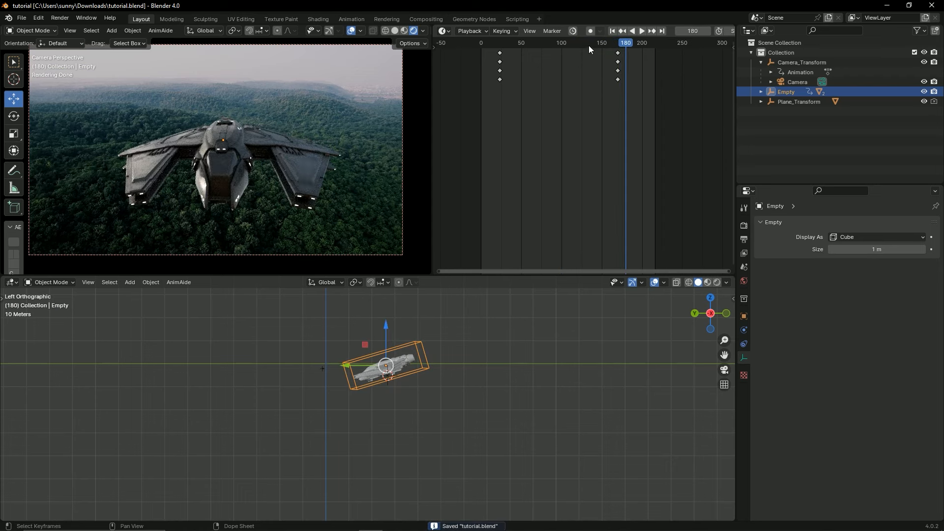
# - Scrub back through the rendered turn to frame 115 to check the spaceship from the side, and save the file
pyautogui.press('space')
pyautogui.moveTo(589, 46)
pyautogui.mouseDown()
pyautogui.moveTo(559, 43)
pyautogui.moveTo(603, 53)
pyautogui.mouseUp()
pyautogui.moveTo(595, 44); pyautogui.dragTo(573, 54)
pyautogui.press('space')
pyautogui.hotkey('ctrl', 's')
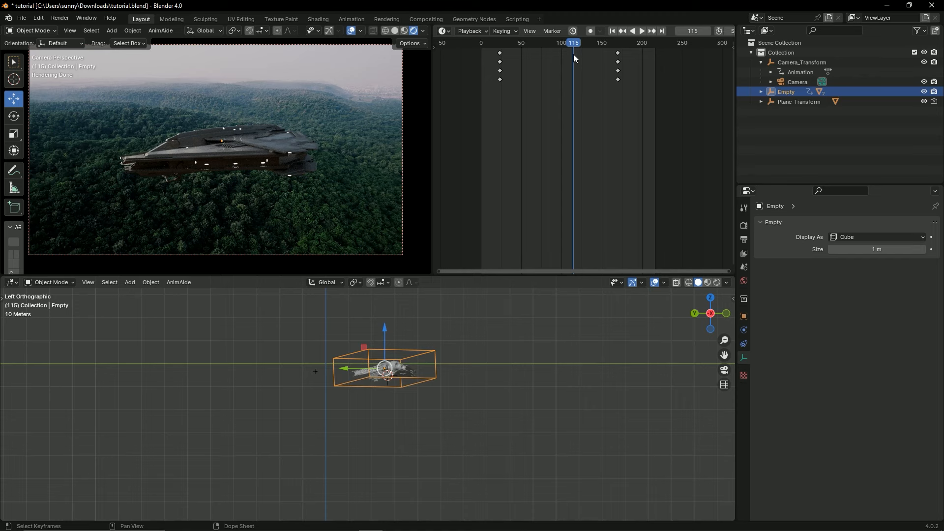
# - Save the file, shift the spaceship's turn keyframes to about frames 14 and 130, and go to frame 216
pyautogui.hotkey('ctrl', 's')
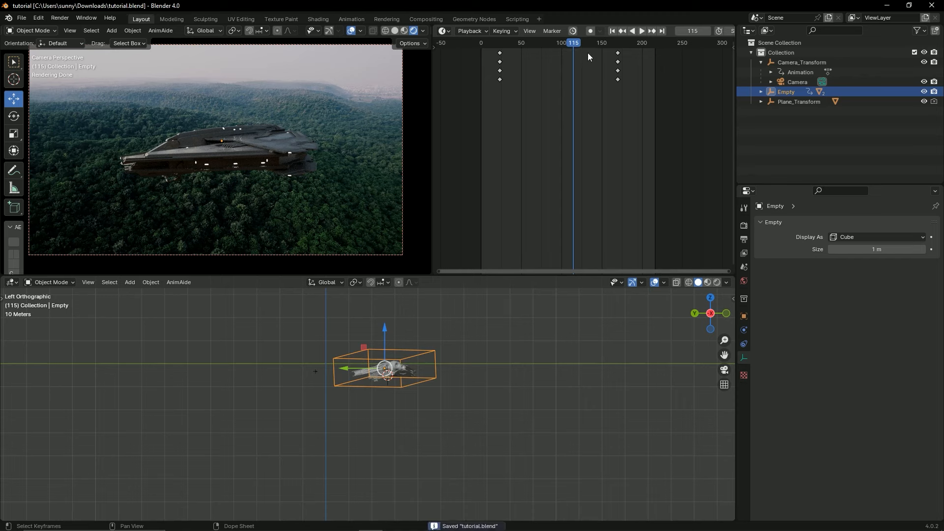
pyautogui.press('space')
pyautogui.moveTo(598, 48)
pyautogui.mouseDown()
pyautogui.moveTo(650, 54)
pyautogui.moveTo(538, 54)
pyautogui.moveTo(510, 63)
pyautogui.moveTo(571, 77)
pyautogui.moveTo(648, 75)
pyautogui.moveTo(587, 59)
pyautogui.mouseUp()
pyautogui.moveTo(558, 43); pyautogui.dragTo(654, 59)
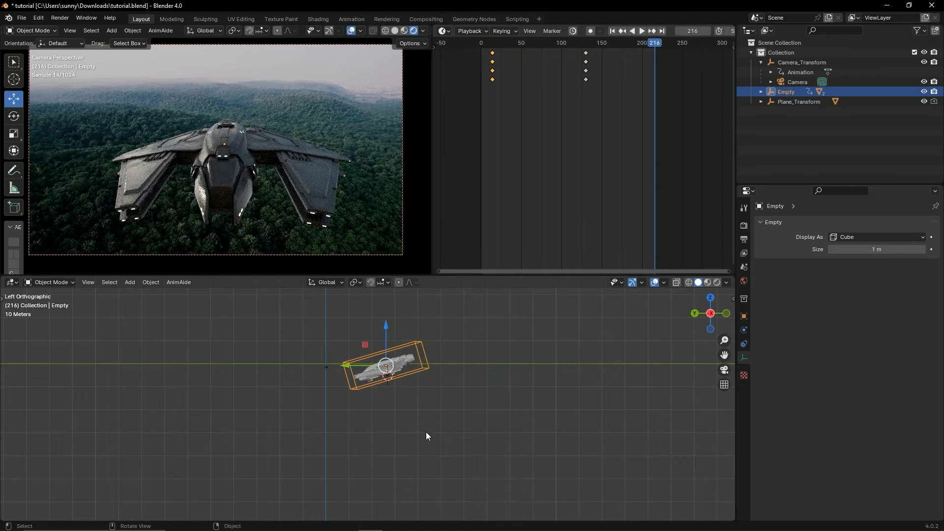
# - Move the spaceship's empty forward past the camera, tilt its nose down, and keyframe it at frame 216
pyautogui.press('g')
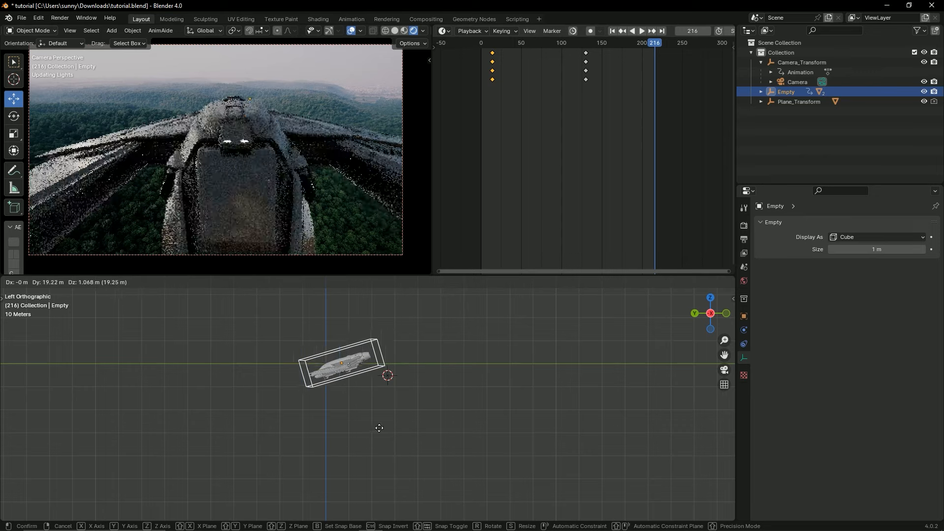
pyautogui.click(340, 447)
pyautogui.press('i')
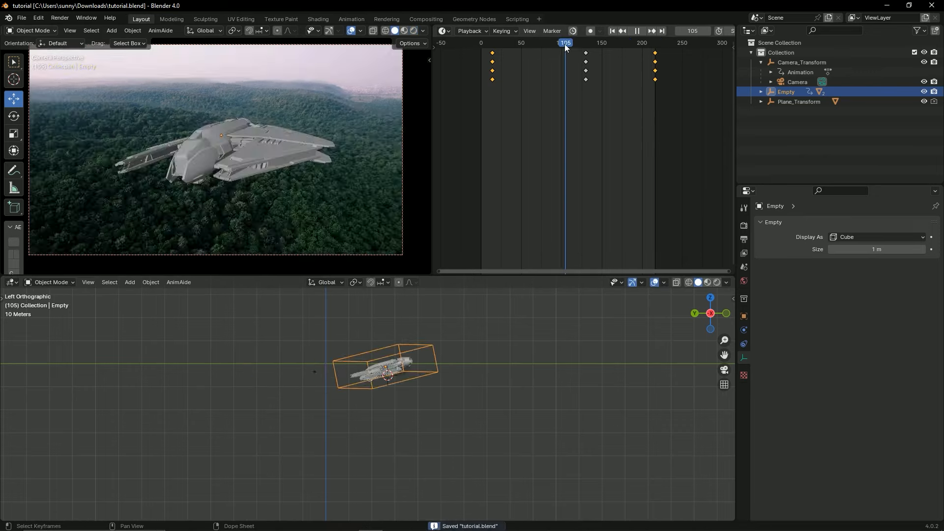
pyautogui.moveTo(564, 44); pyautogui.dragTo(603, 60)
pyautogui.press('i')
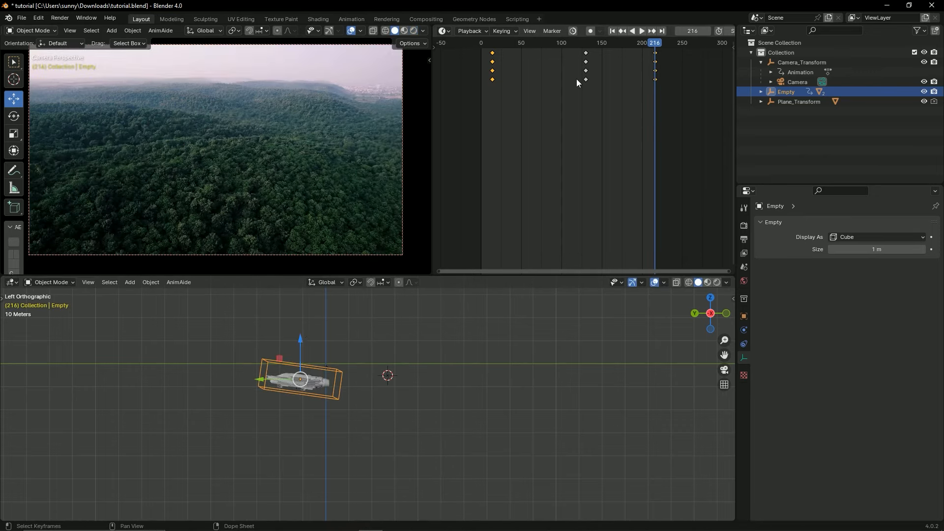
# - Play the new fly-past, save the file, and review it with the camera viewport in rendered shading up to frame 204
pyautogui.press('space')
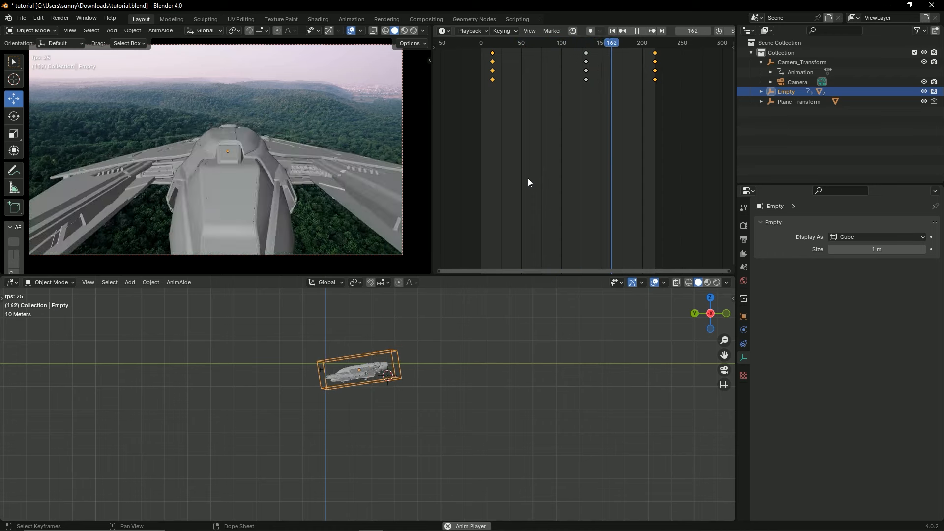
pyautogui.press('space')
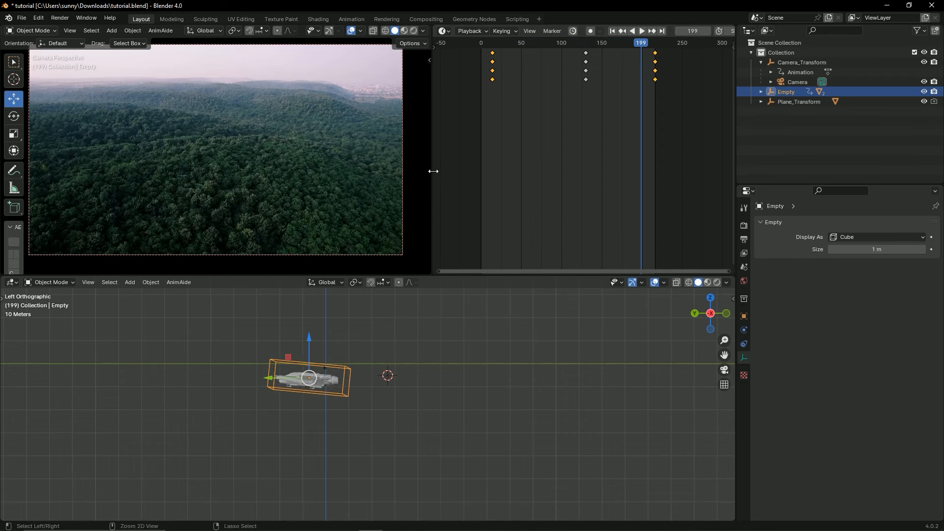
pyautogui.hotkey('ctrl', 's')
pyautogui.click(412, 31)
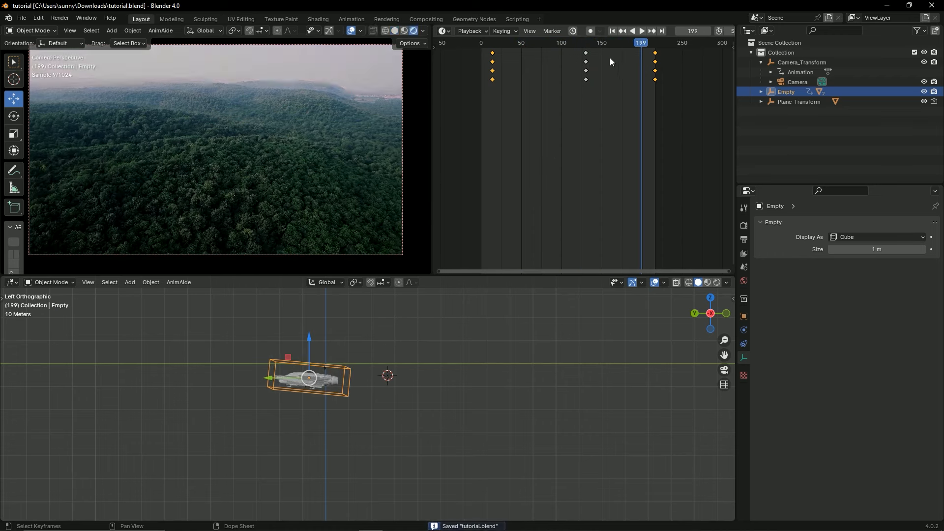
pyautogui.moveTo(526, 42); pyautogui.dragTo(618, 60)
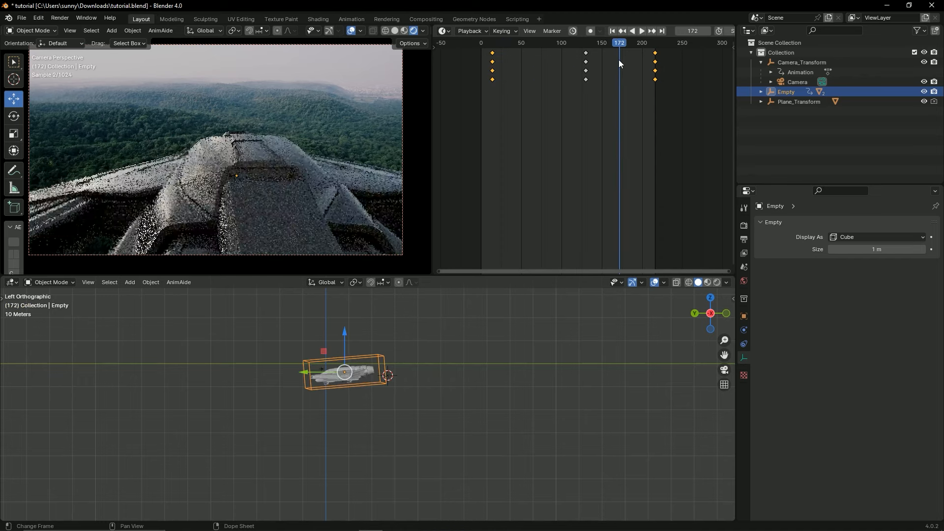
pyautogui.press('space')
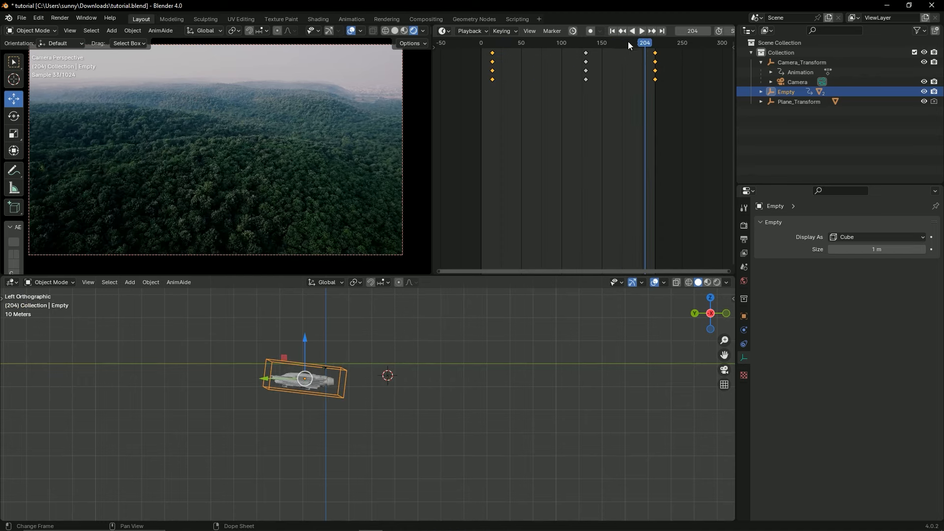
# - Return the rendered animation to frame 16 near its first keyframe and save the file
pyautogui.click(496, 42)
pyautogui.moveTo(497, 42)
pyautogui.mouseDown()
pyautogui.moveTo(477, 45)
pyautogui.moveTo(488, 55)
pyautogui.moveTo(535, 55)
pyautogui.moveTo(481, 60)
pyautogui.moveTo(550, 68)
pyautogui.moveTo(484, 72)
pyautogui.moveTo(493, 45)
pyautogui.mouseUp()
pyautogui.hotkey('ctrl', 's')
pyautogui.press('space')
pyautogui.click(496, 44)
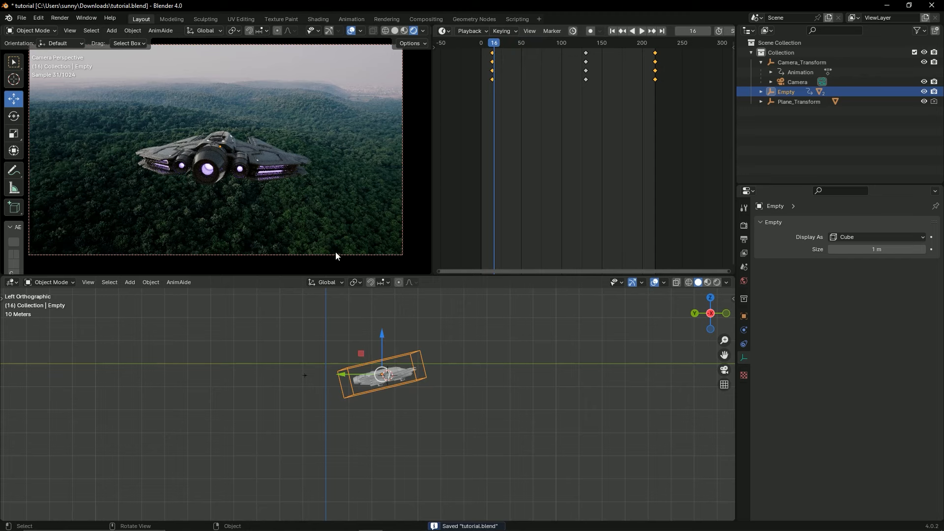
# - Open the Shader Editor in Object mode, select the spaceship's engine section, and inspect the Emission settings of its BASE material
pyautogui.click(444, 31)
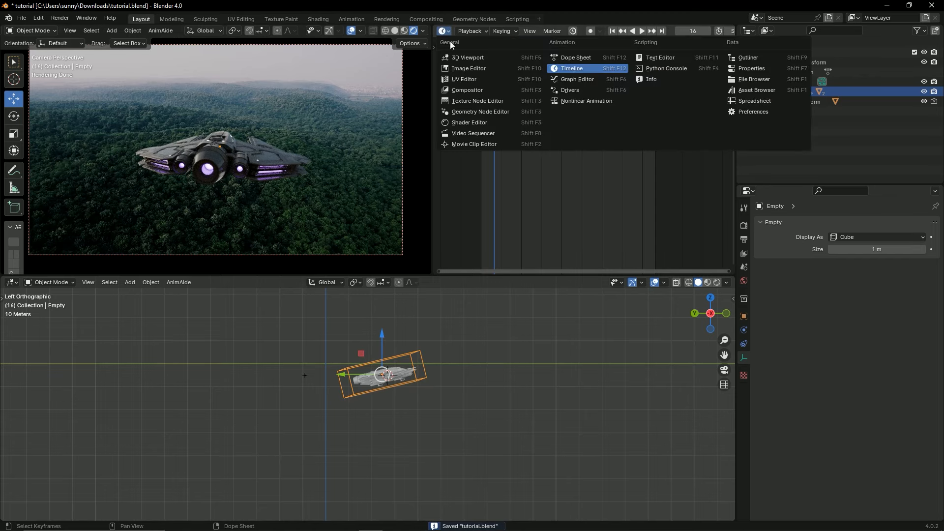
pyautogui.click(473, 120)
pyautogui.moveTo(631, 220); pyautogui.dragTo(584, 238, button='middle')
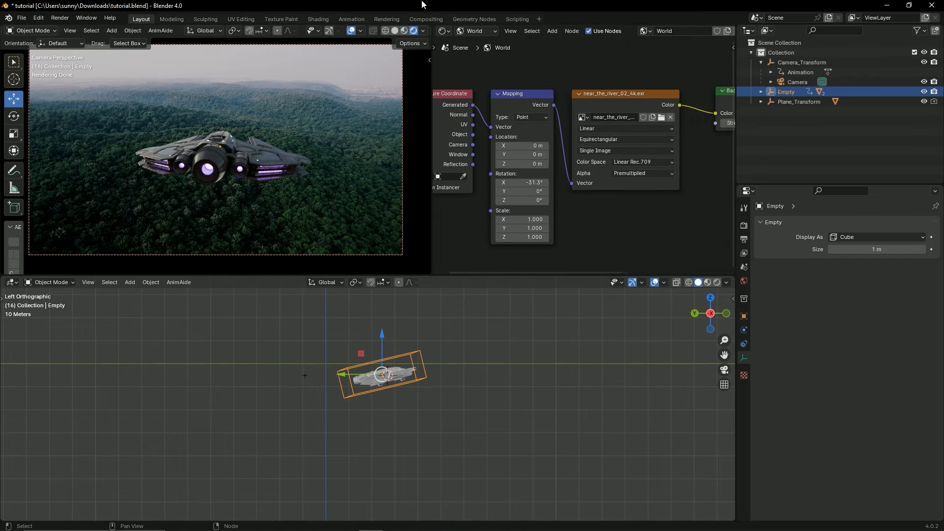
pyautogui.click(469, 32)
pyautogui.click(477, 55)
pyautogui.click(245, 158)
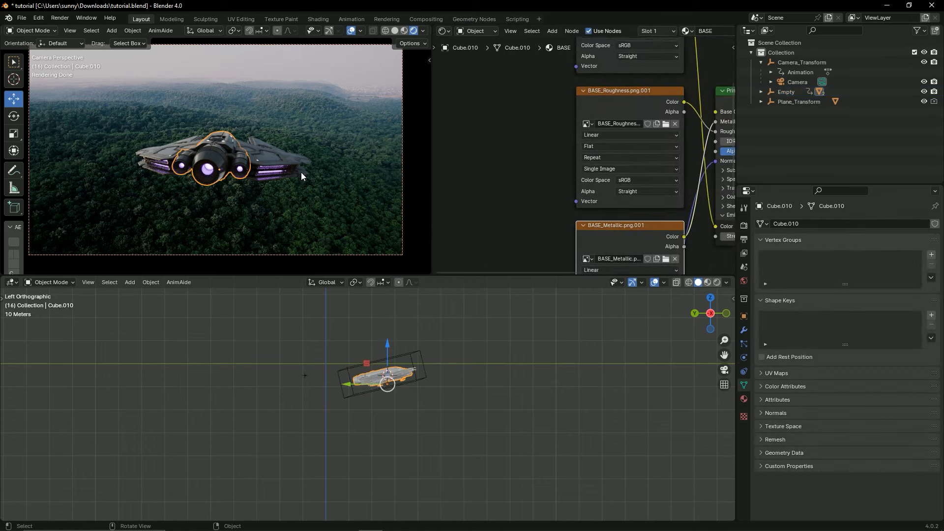
pyautogui.moveTo(578, 167); pyautogui.dragTo(567, 211, button='middle')
pyautogui.scroll(8, 567, 211)
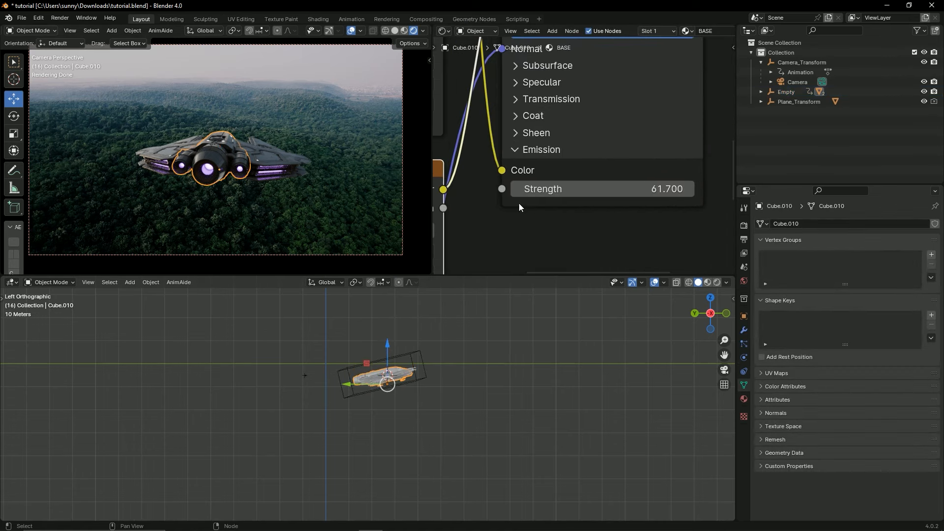
pyautogui.click(514, 155)
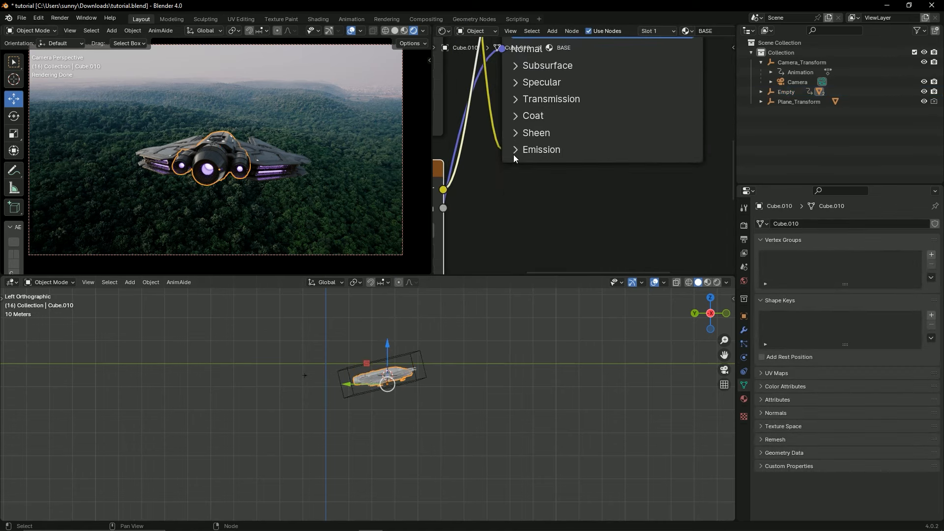
pyautogui.click(513, 154)
# - Adjust the BASE material's emission strength, testing values such as 93.5 and 68.9 before lowering it, and save the file
pyautogui.moveTo(607, 216); pyautogui.dragTo(566, 227, button='middle')
pyautogui.moveTo(567, 202); pyautogui.dragTo(467, 202)
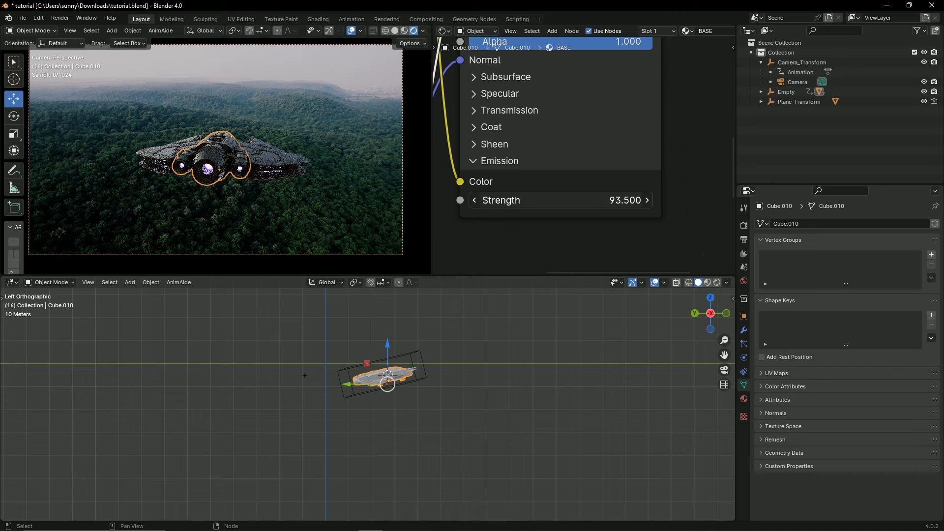
pyautogui.moveTo(560, 200); pyautogui.dragTo(485, 200)
pyautogui.moveTo(560, 200); pyautogui.dragTo(147, 200)
pyautogui.moveTo(443, 200); pyautogui.dragTo(196, 200)
pyautogui.moveTo(560, 200); pyautogui.dragTo(639, 200)
pyautogui.moveTo(560, 201); pyautogui.dragTo(598, 213)
pyautogui.hotkey('ctrl', 's')
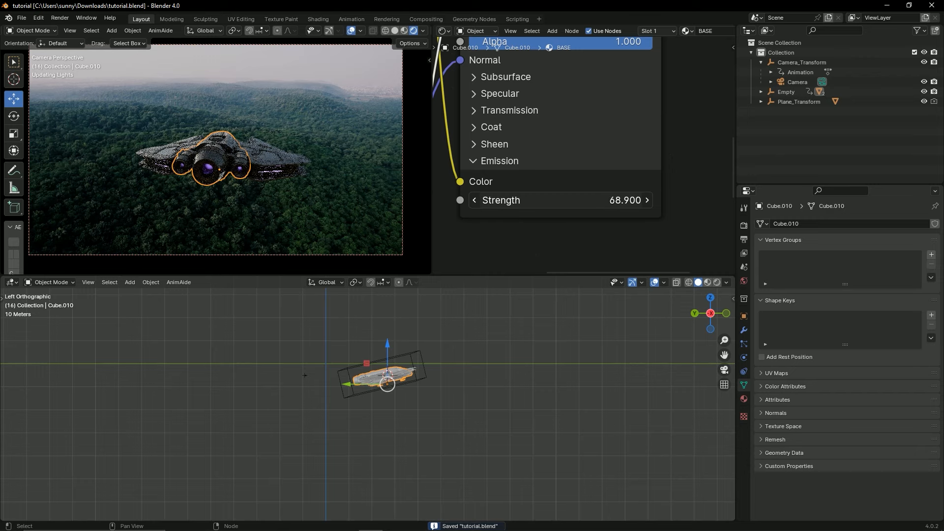
pyautogui.moveTo(560, 200); pyautogui.dragTo(497, 200)
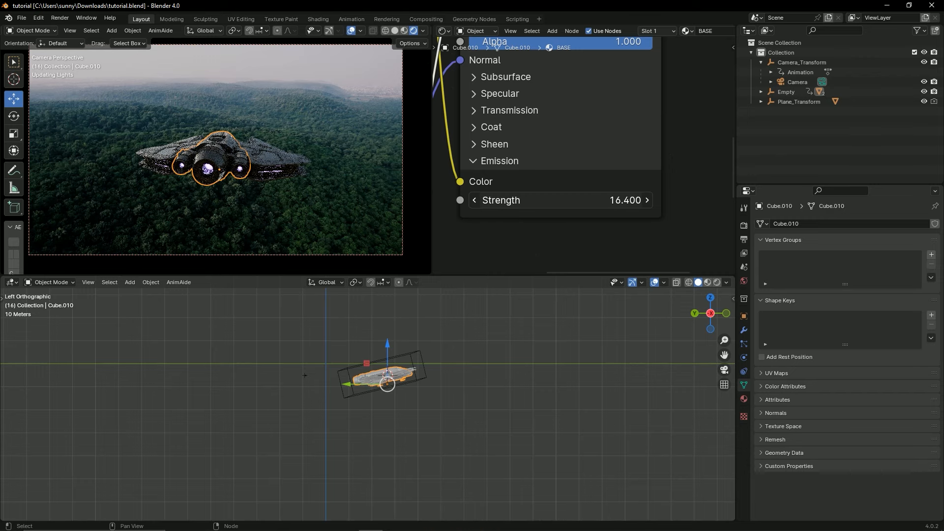
pyautogui.moveTo(560, 200); pyautogui.dragTo(560, 200)
# - Deselect the spaceship's engine section and save the file
pyautogui.scroll(-8, 643, 187)
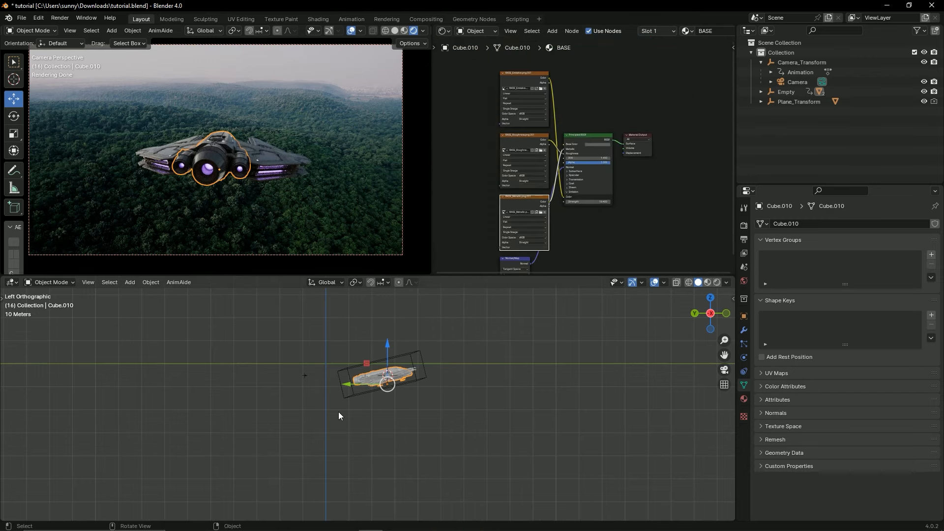
pyautogui.moveTo(338, 412); pyautogui.dragTo(347, 361, button='middle')
pyautogui.click(454, 364)
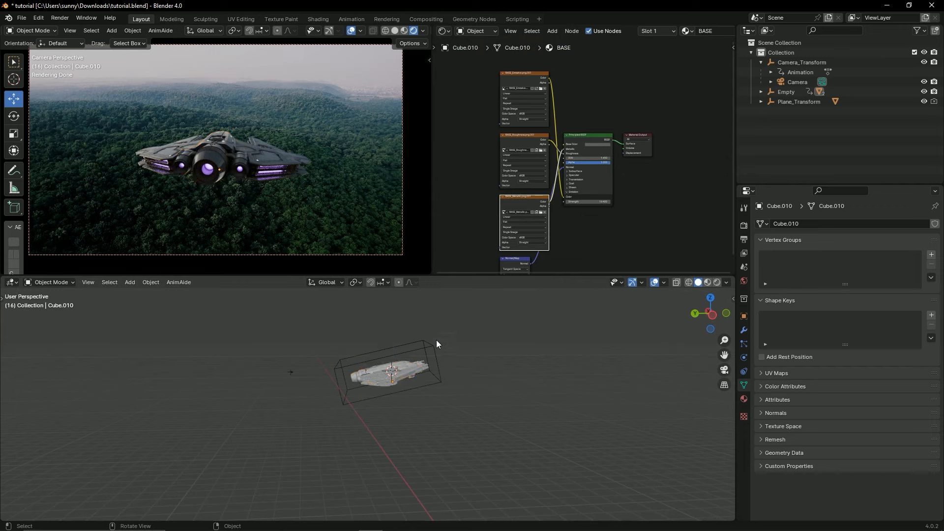
pyautogui.hotkey('ctrl', 's')
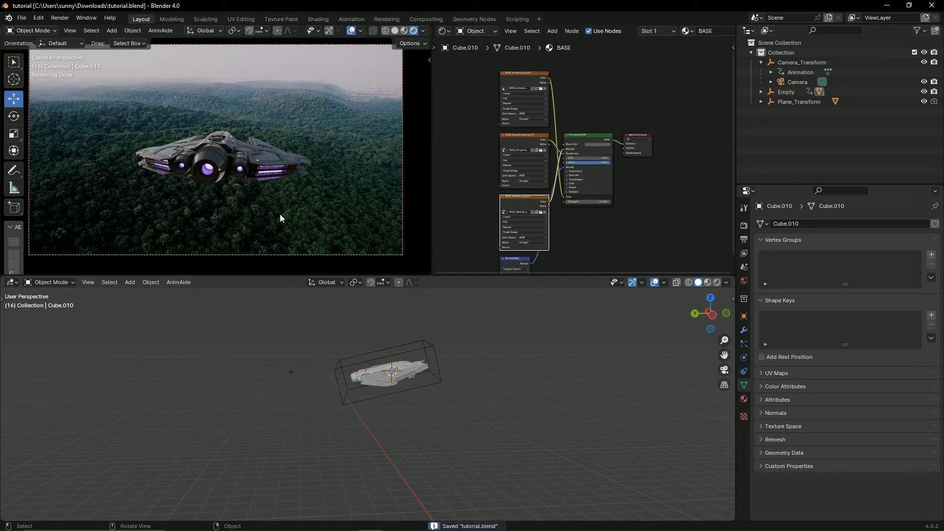
# - Switch the Shader Editor back to the Timeline, select the spaceship's empty, and go to its keyframe at frame 130
pyautogui.click(444, 31)
pyautogui.click(566, 70)
pyautogui.click(508, 45)
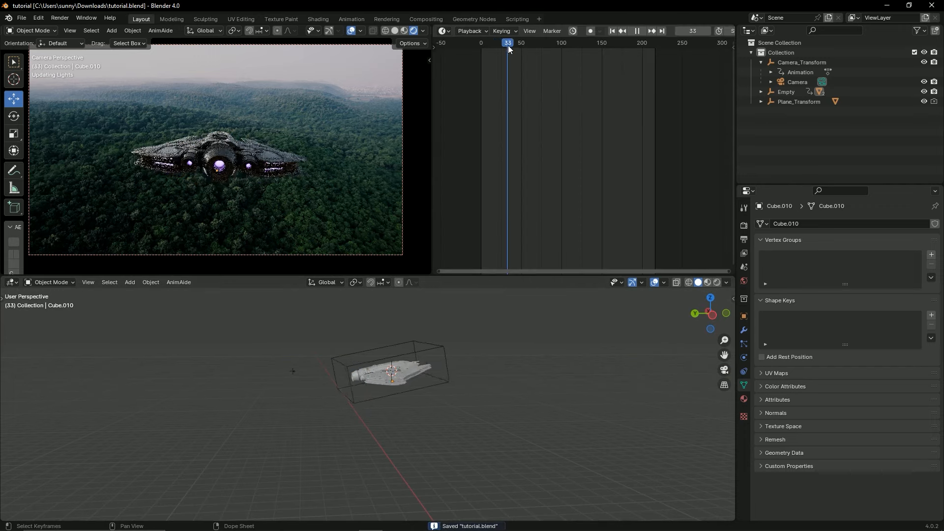
pyautogui.moveTo(509, 45); pyautogui.dragTo(580, 80)
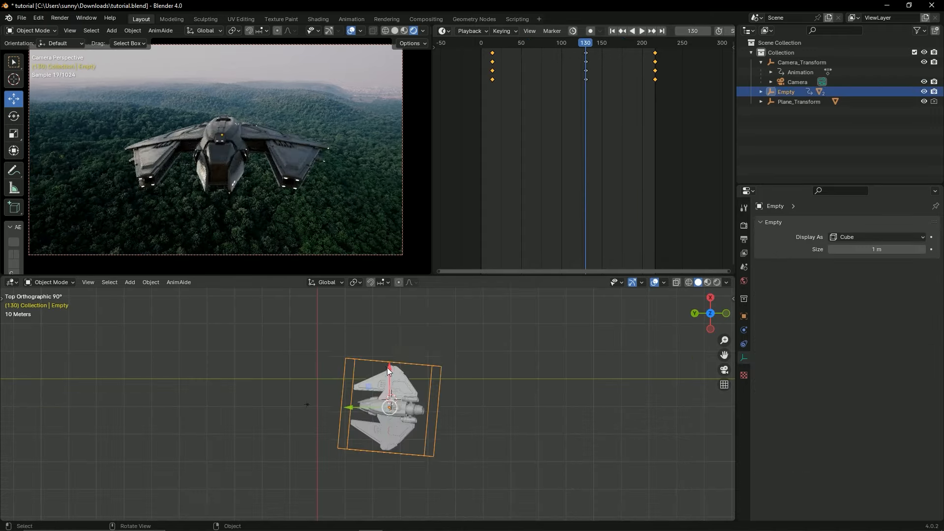
# - Try to reposition the spaceship at frame 130 and insert keyframes on all channels
pyautogui.moveTo(388, 367); pyautogui.dragTo(445, 367, button='middle')
pyautogui.press('i')
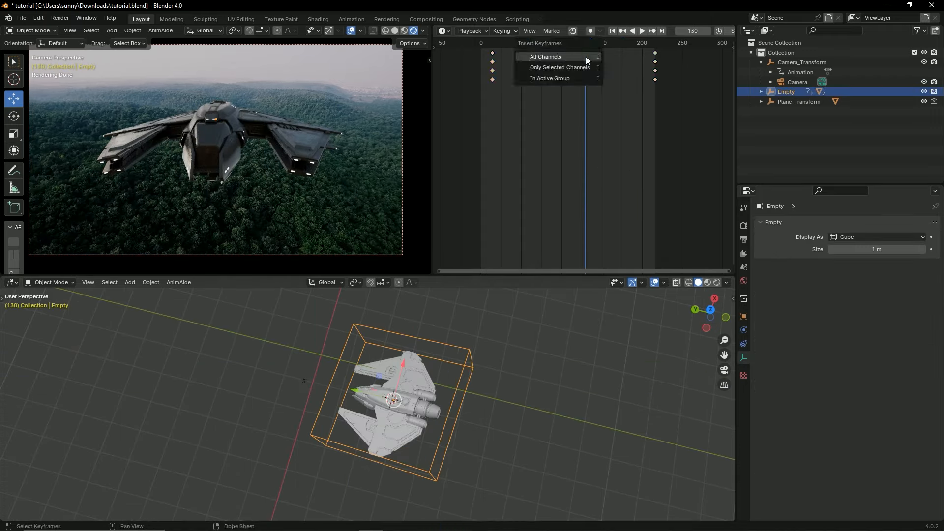
pyautogui.click(585, 61)
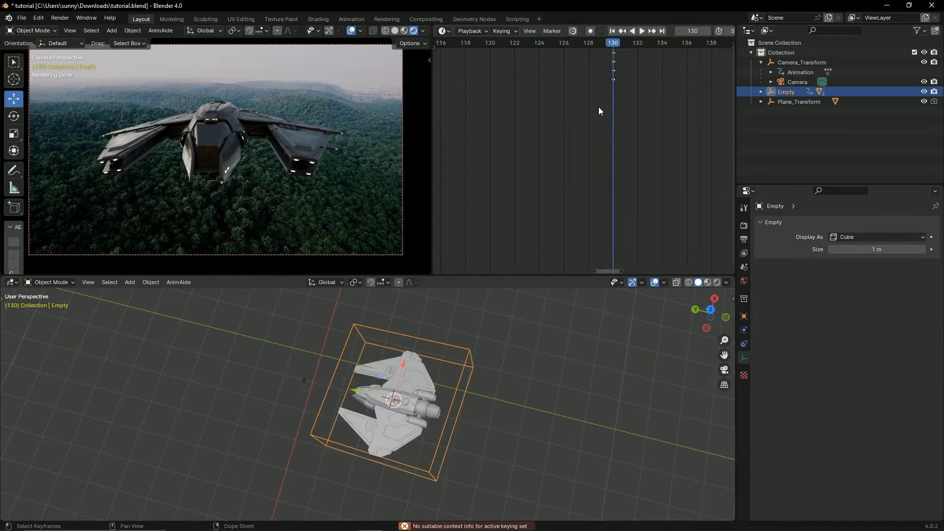
pyautogui.moveTo(601, 112); pyautogui.dragTo(566, 56, button='middle')
pyautogui.press('g')
pyautogui.moveTo(583, 46); pyautogui.dragTo(582, 70)
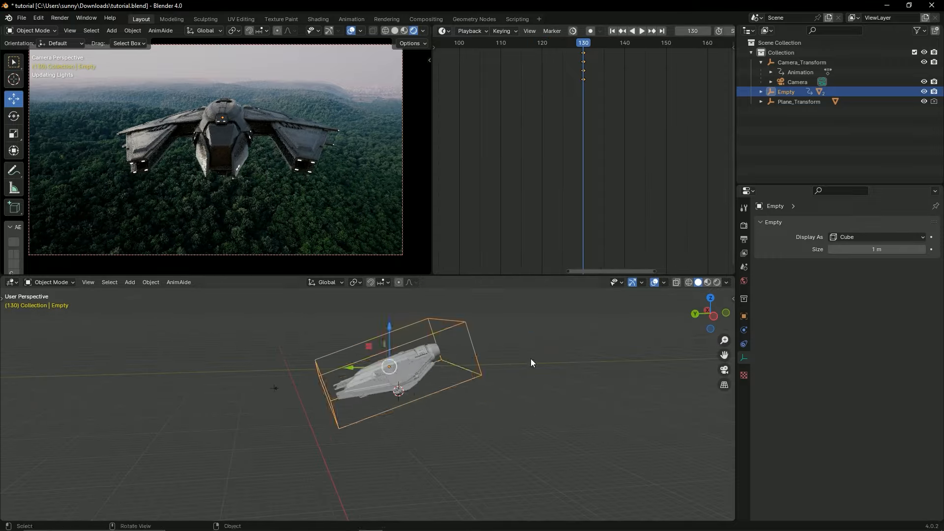
# - Fit all keyframes in the Timeline, play the animation to frame 213, and scrub from the start to frame 121
pyautogui.press('Home')
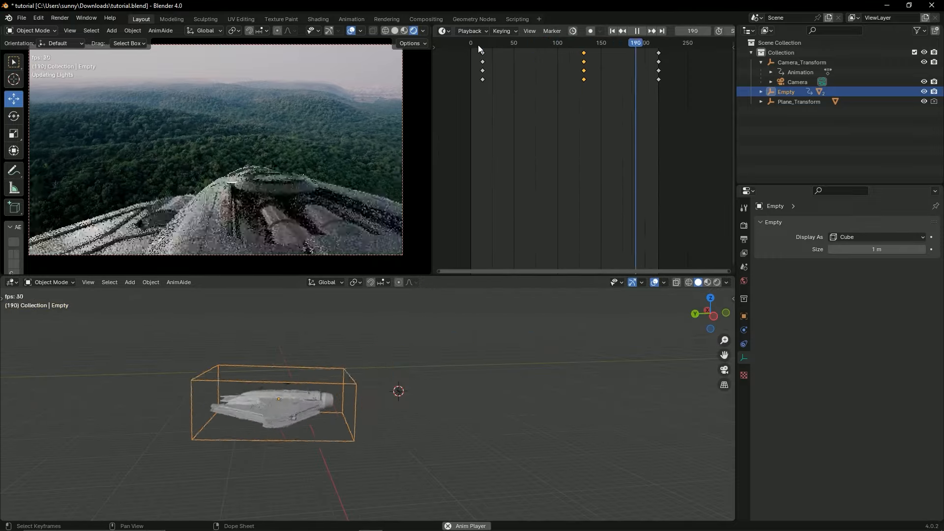
pyautogui.press('space')
pyautogui.press('s')
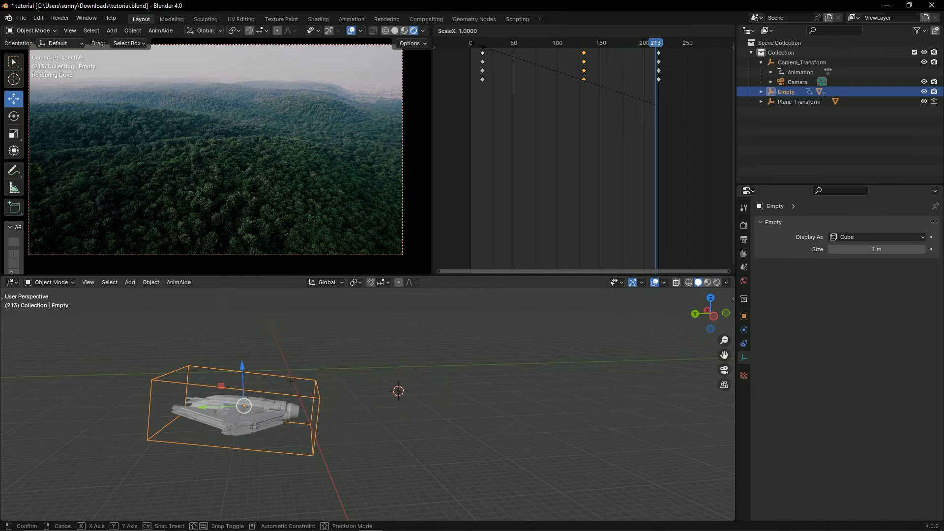
pyautogui.click(499, 76)
pyautogui.hotkey('shift', 'Left')
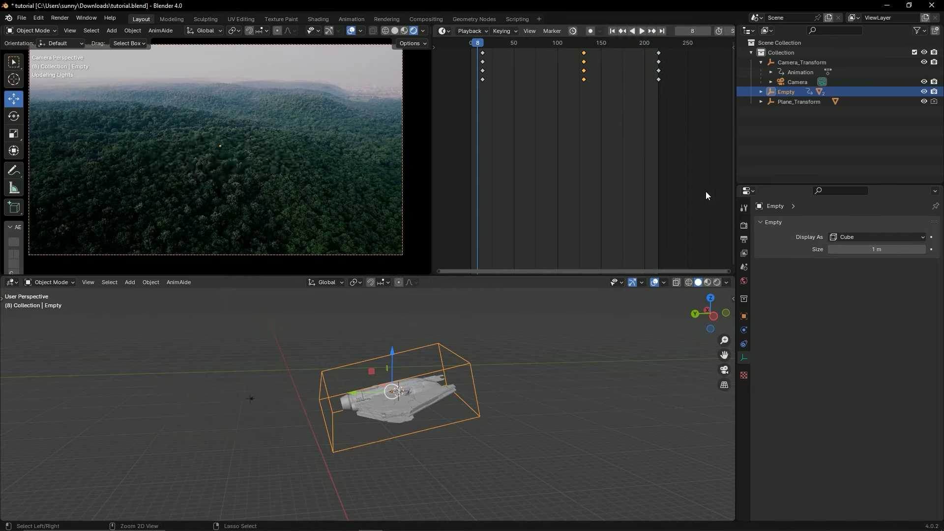
pyautogui.moveTo(486, 47); pyautogui.dragTo(574, 53)
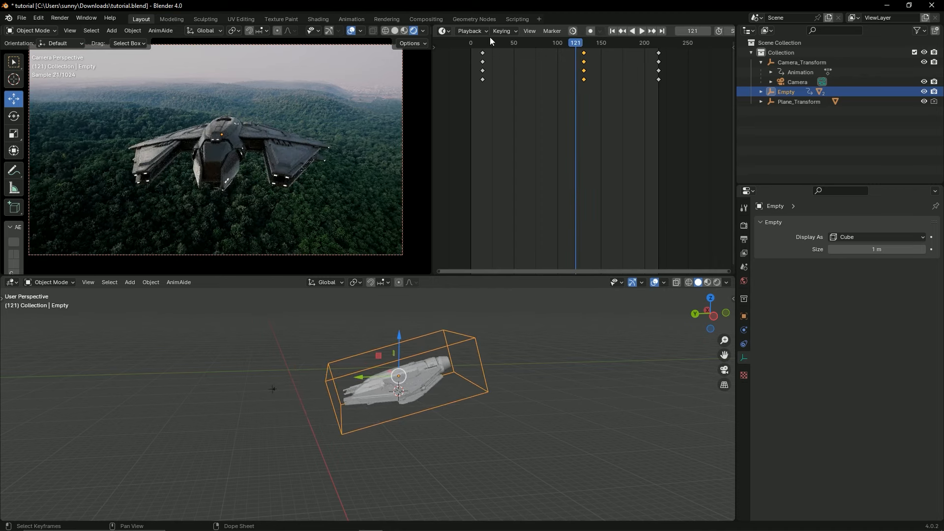
# - Set the camera viewport to material preview shading, replay the animation from the start, and save the file
pyautogui.moveTo(483, 43); pyautogui.dragTo(468, 87)
pyautogui.press('space')
pyautogui.press('space')
pyautogui.click(404, 31)
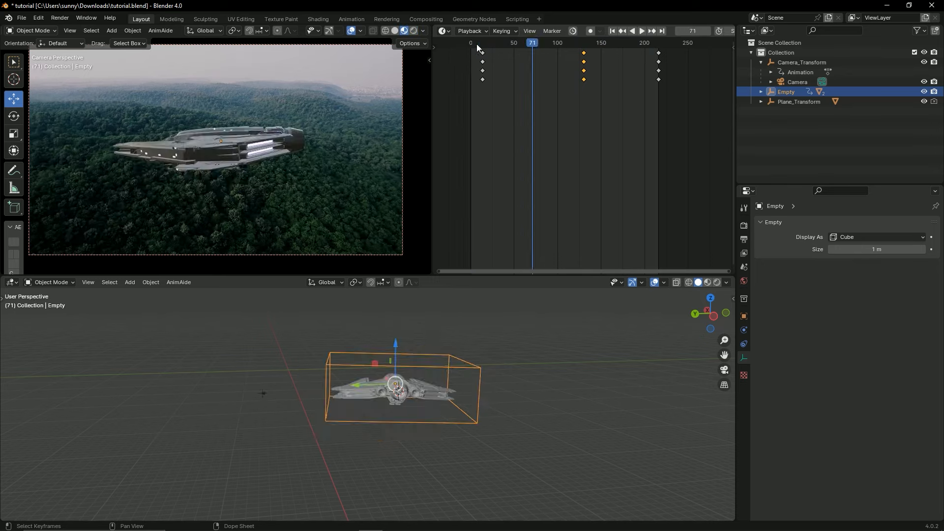
pyautogui.moveTo(476, 44); pyautogui.dragTo(483, 52)
pyautogui.hotkey('ctrl', 's')
pyautogui.press('space')
pyautogui.press('space')
# - Switch the camera viewport to rendered shading, enlarge it, and scrub the animation to frame 130
pyautogui.click(413, 30)
pyautogui.scroll(-6, 589, 59)
pyautogui.moveTo(619, 44); pyautogui.dragTo(588, 75)
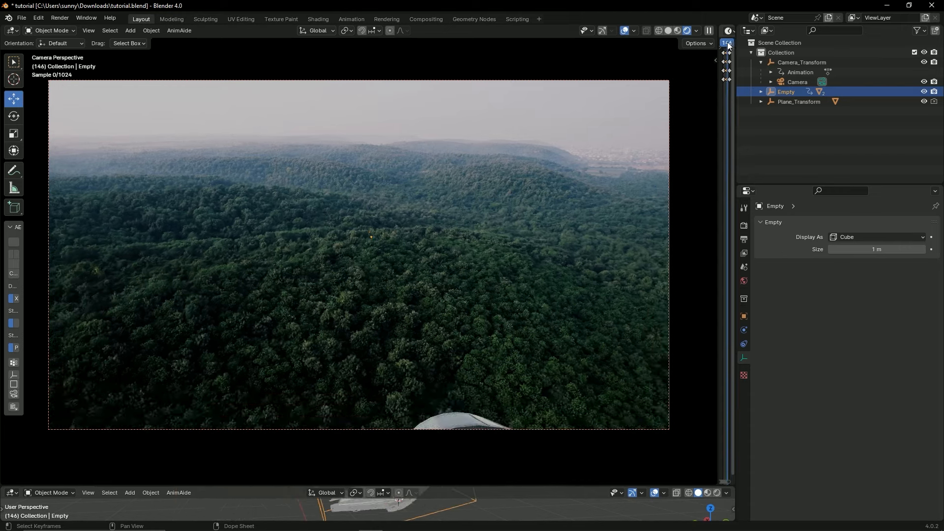
pyautogui.moveTo(727, 44); pyautogui.dragTo(727, 44)
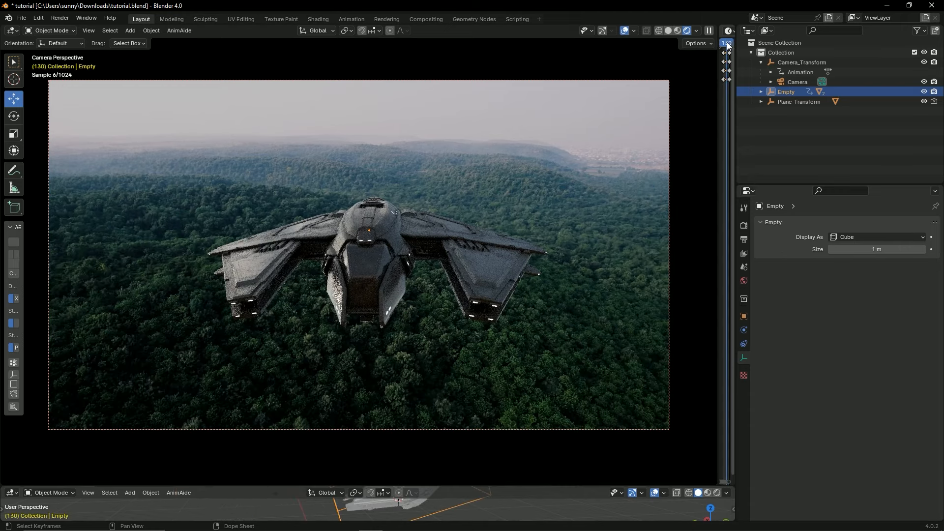